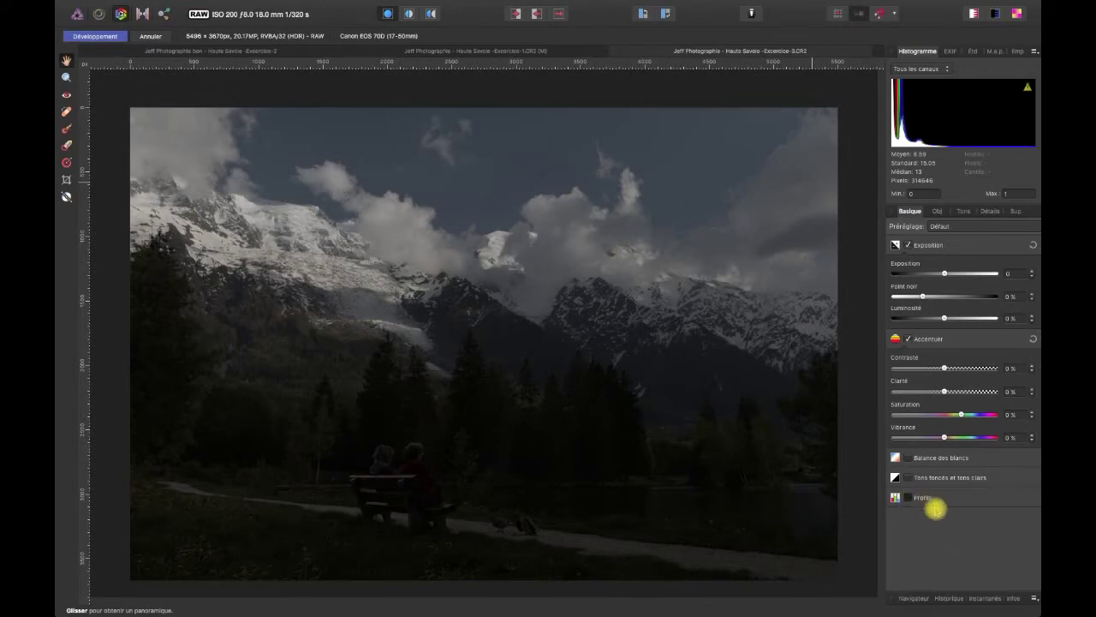
Enable the output profile as Adobe RGB (1998) and set the Develop assistant's tone curve to "Ne pas intervenir".
click(929, 504)
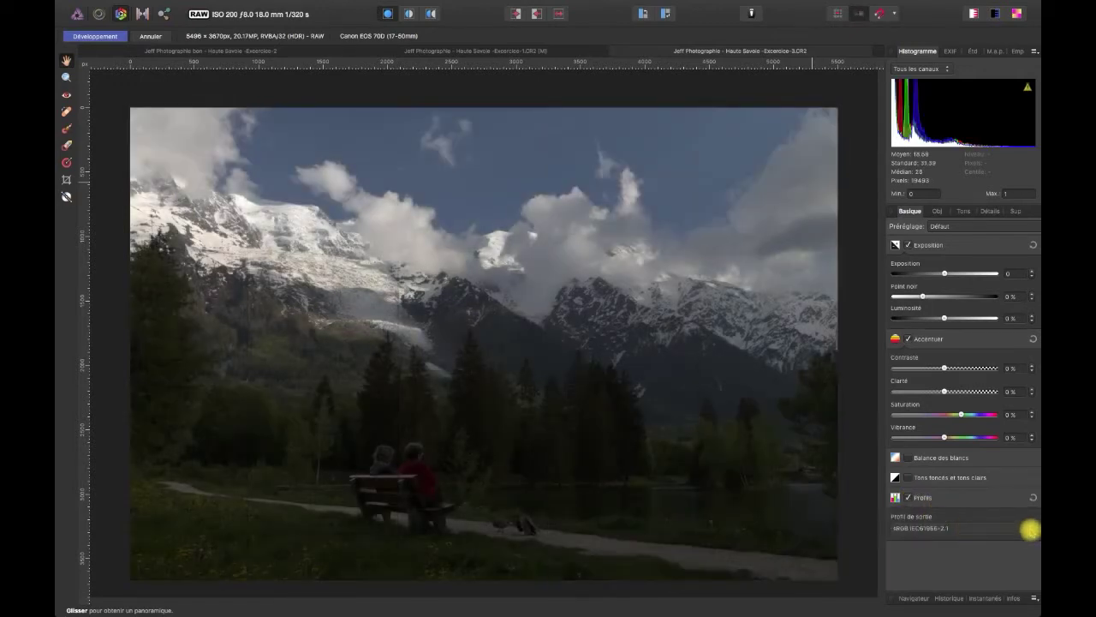
drag(1030, 530, 974, 440)
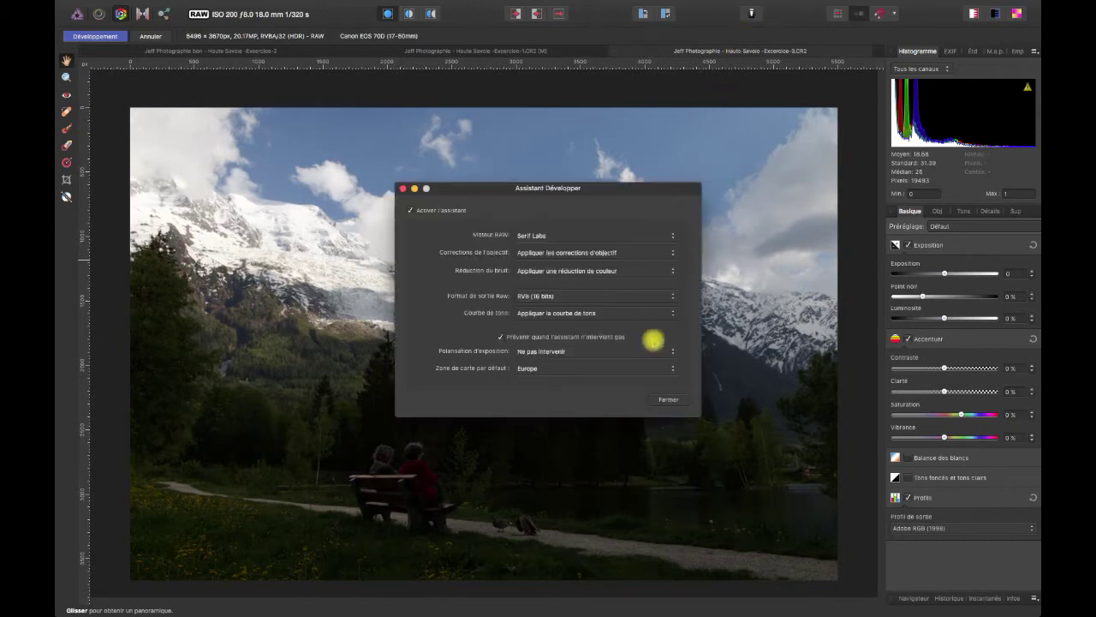
click(674, 316)
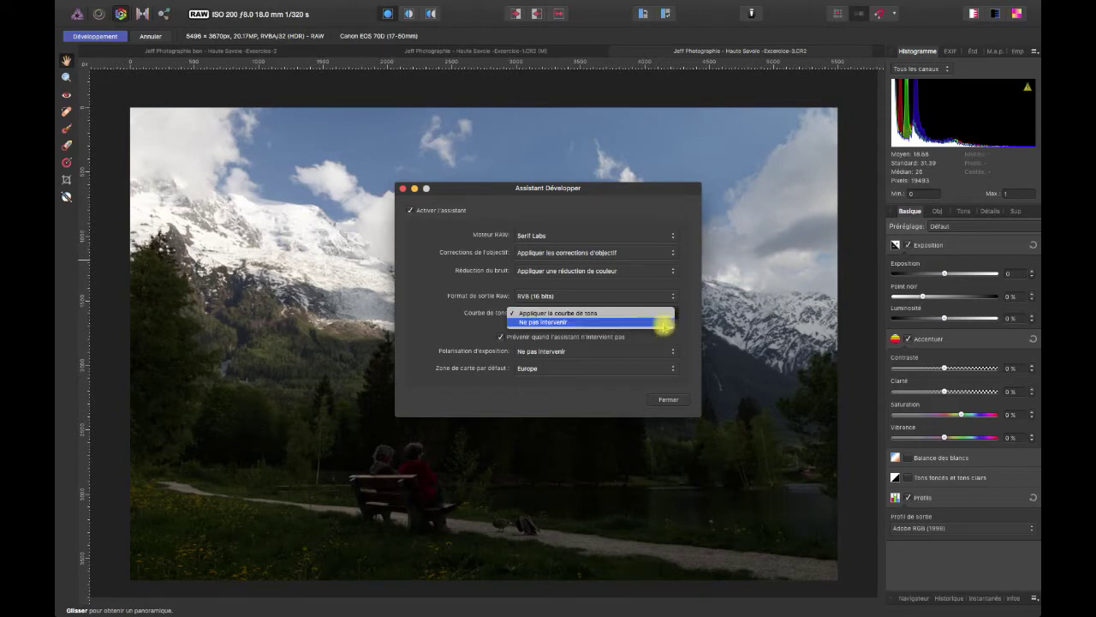
click(665, 323)
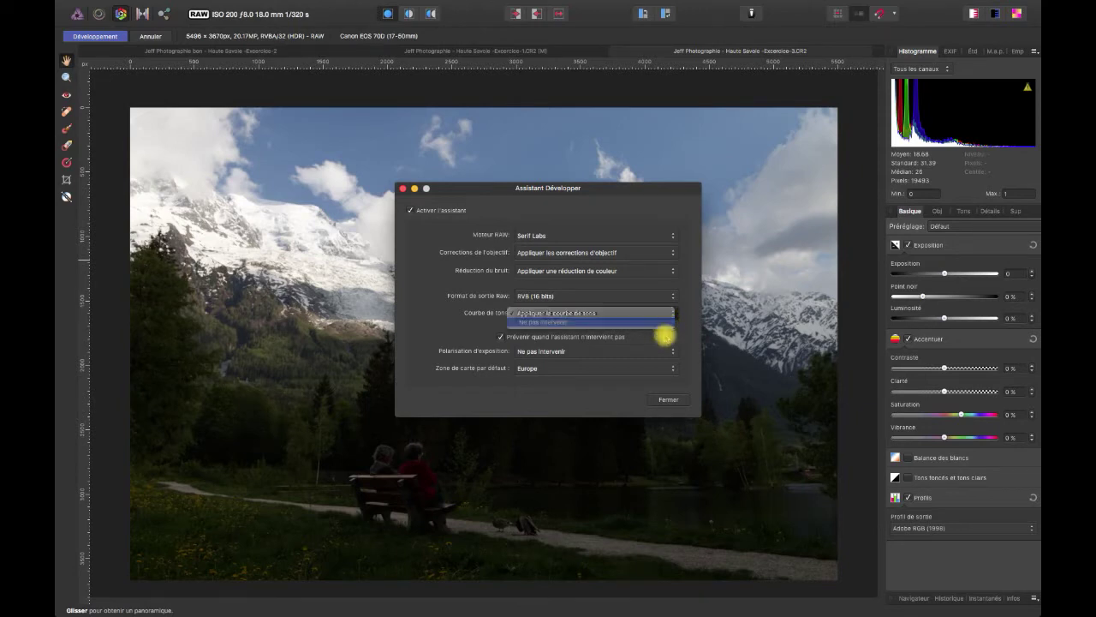
click(667, 403)
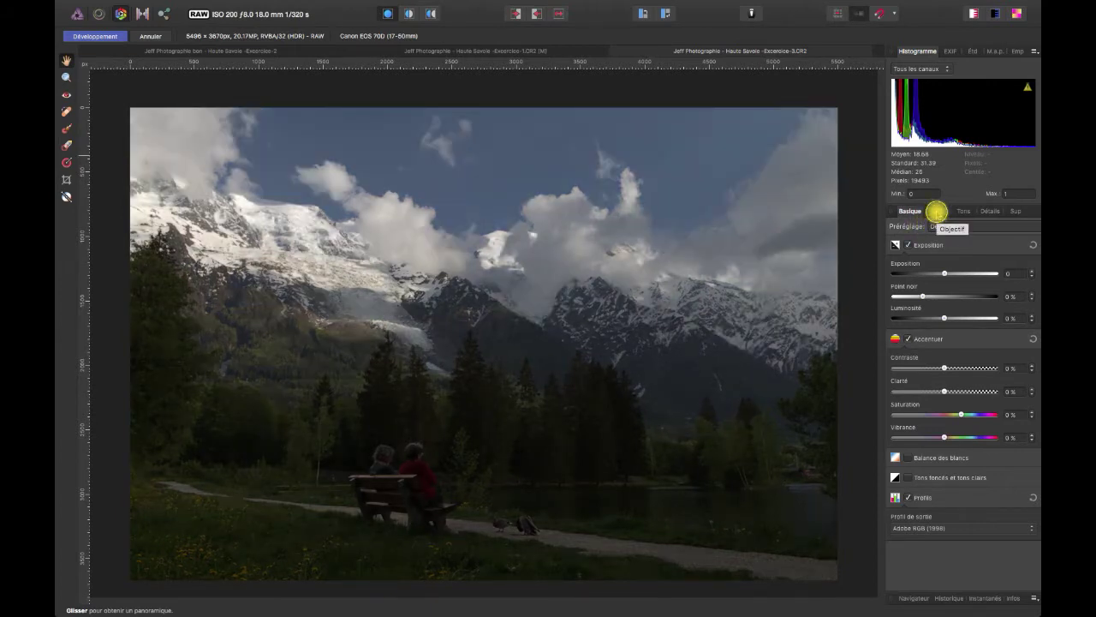
Develop the RAW photo with chromatic aberration reduction turned on and noise reduction turned off.
click(936, 211)
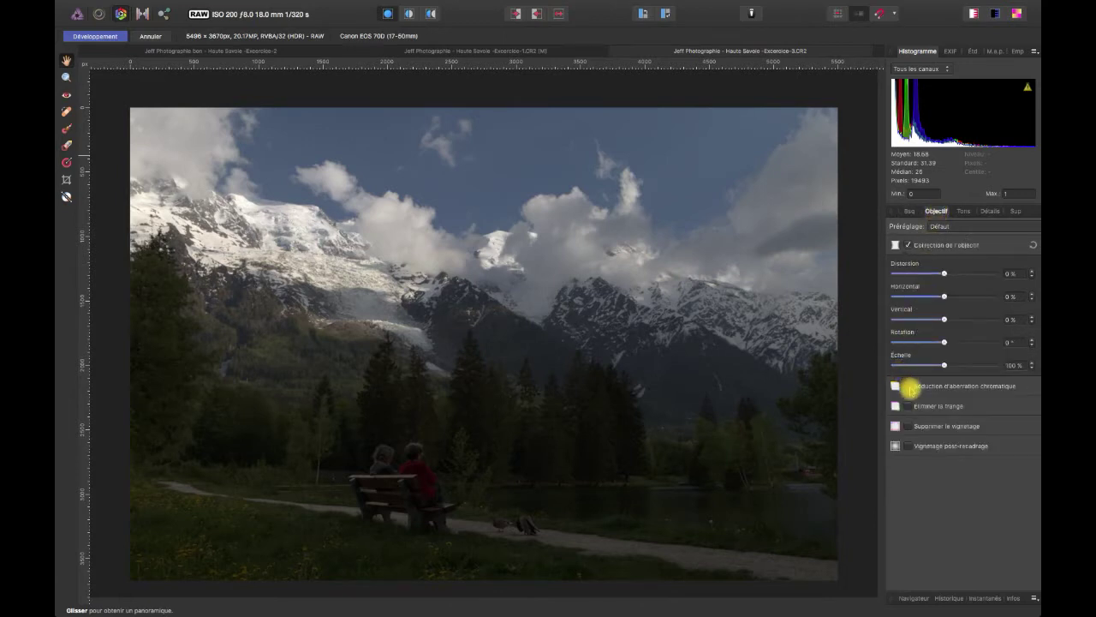
click(907, 386)
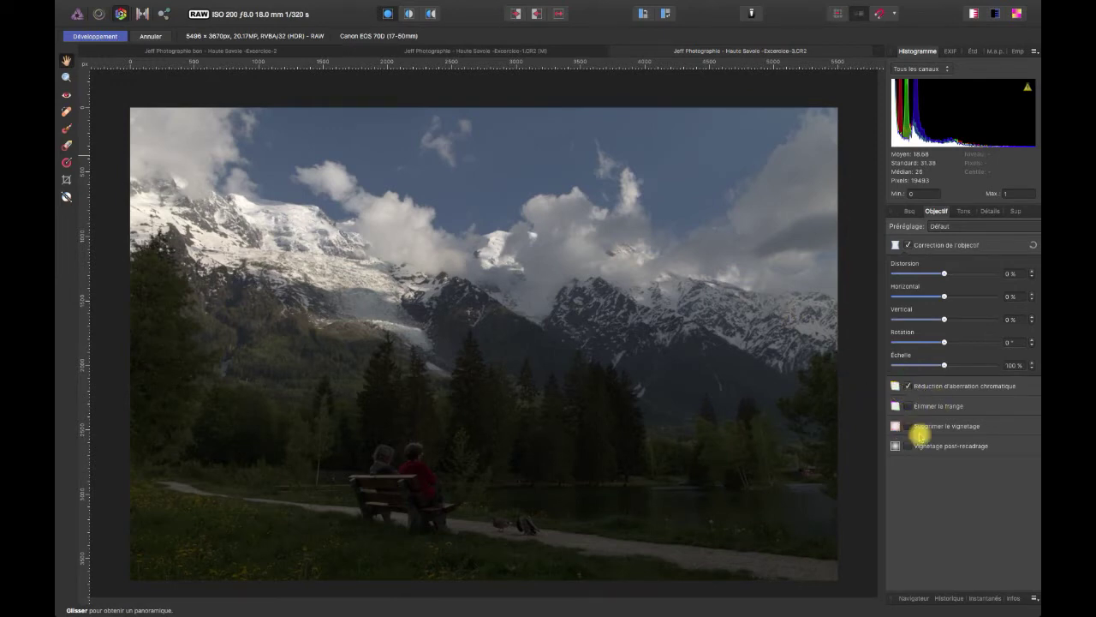
click(990, 211)
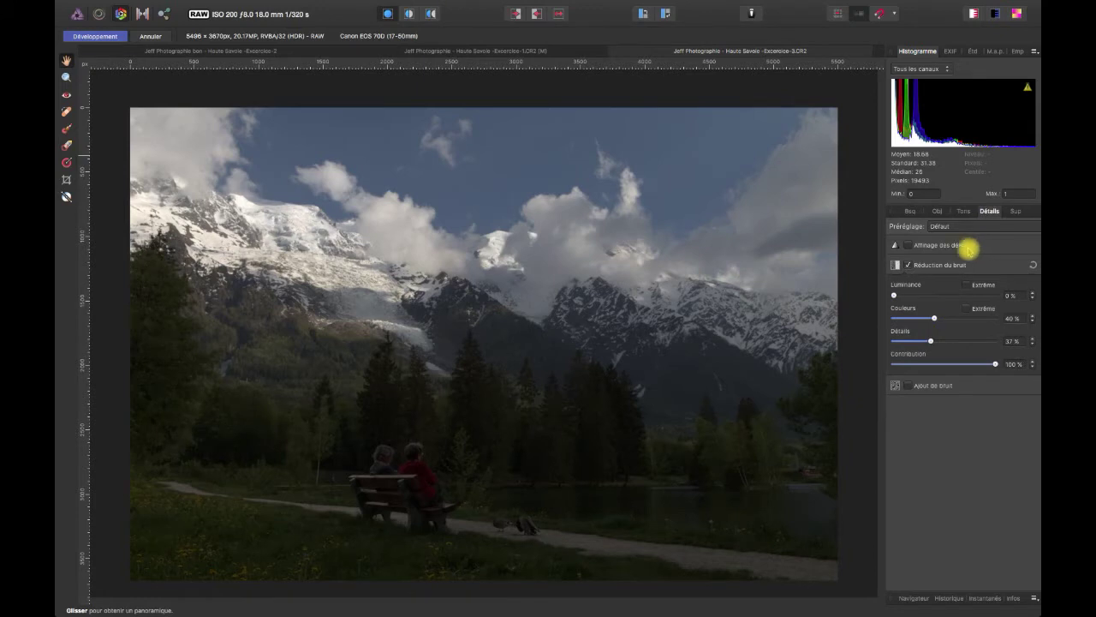
click(906, 264)
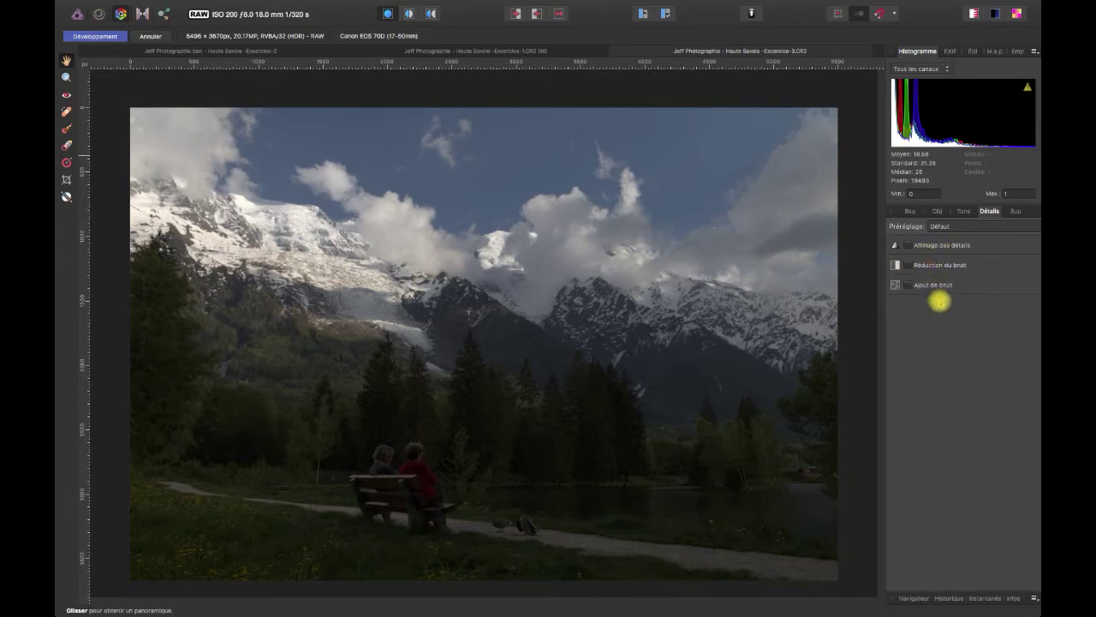
click(908, 211)
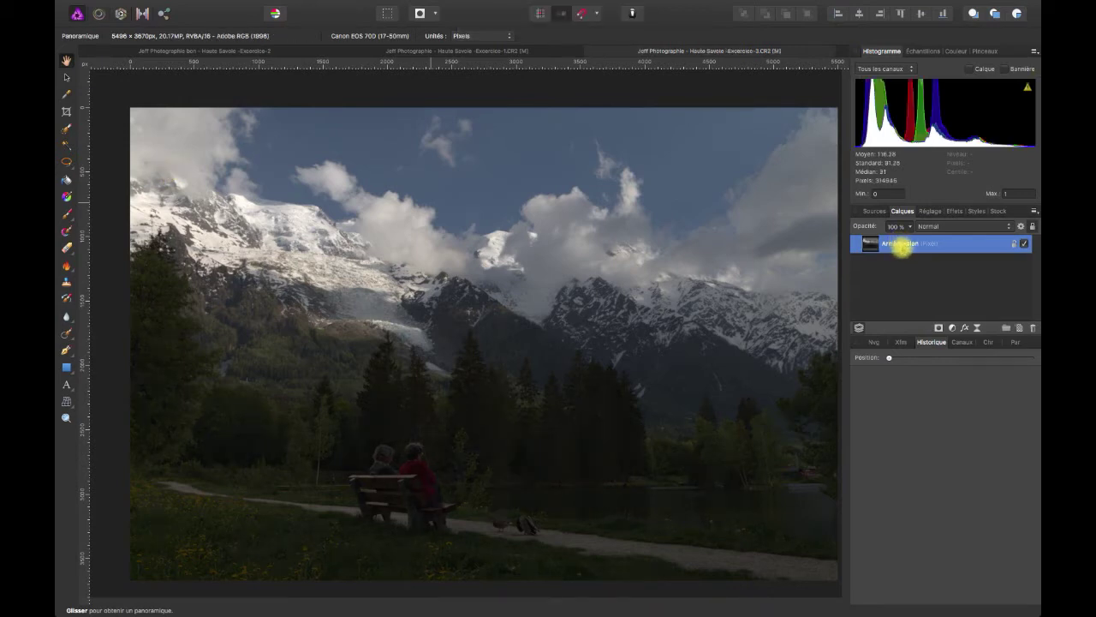
Rename the background layer as "photo brute".
double_click(899, 245)
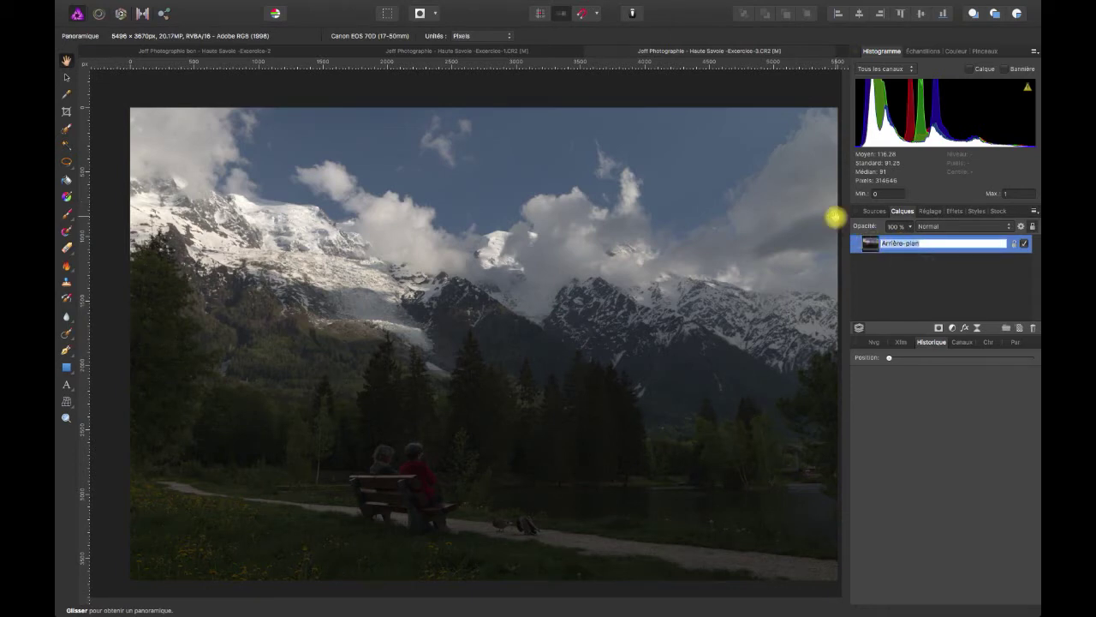
text(photo brute)
key(Return)
Duplicate the "photo brute" layer and name the copy "traitement photo".
mouse_move(344, 6)
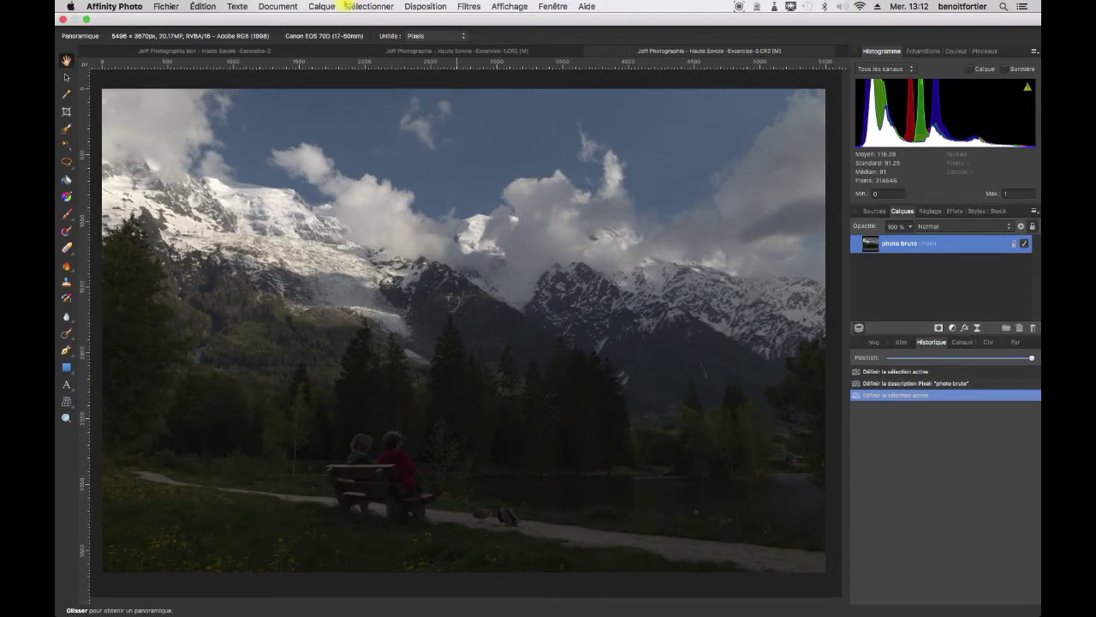
click(322, 7)
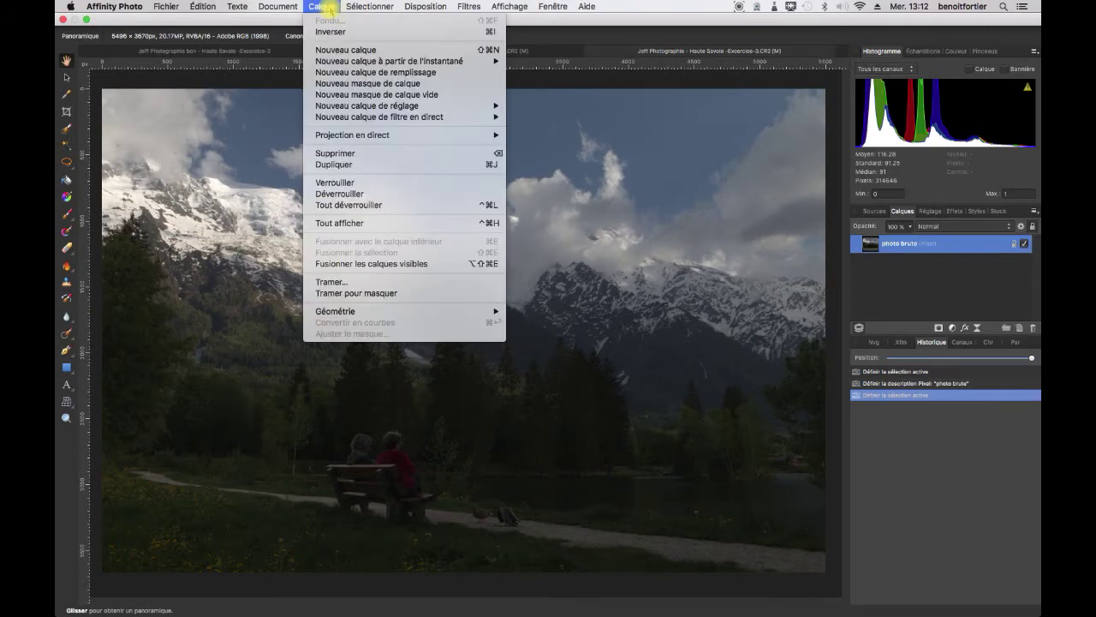
click(363, 165)
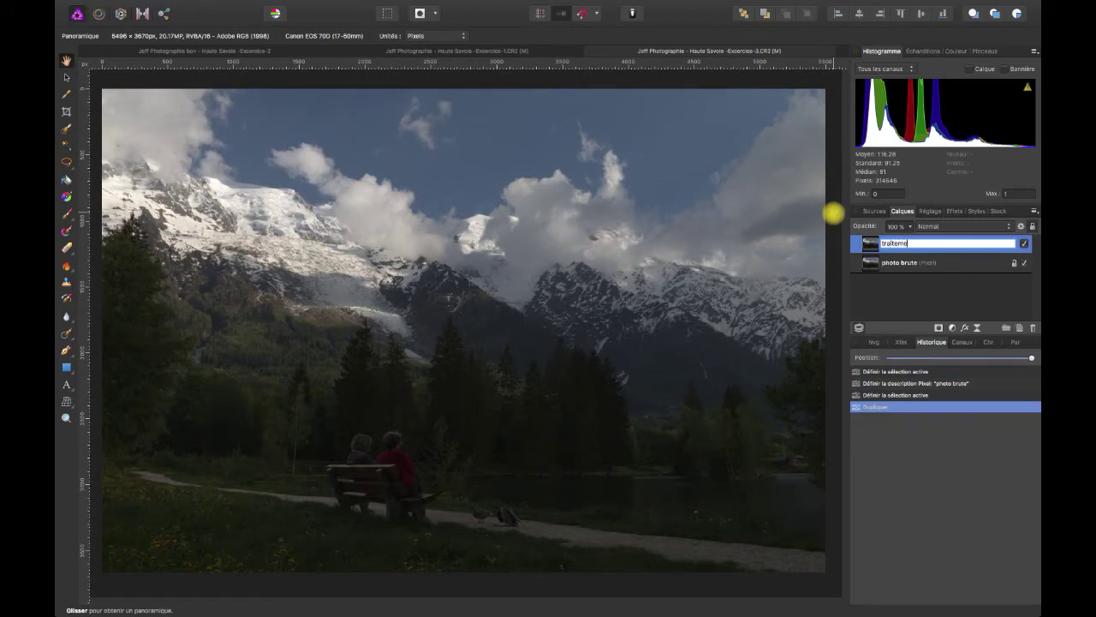
text(traitement)
key(Return)
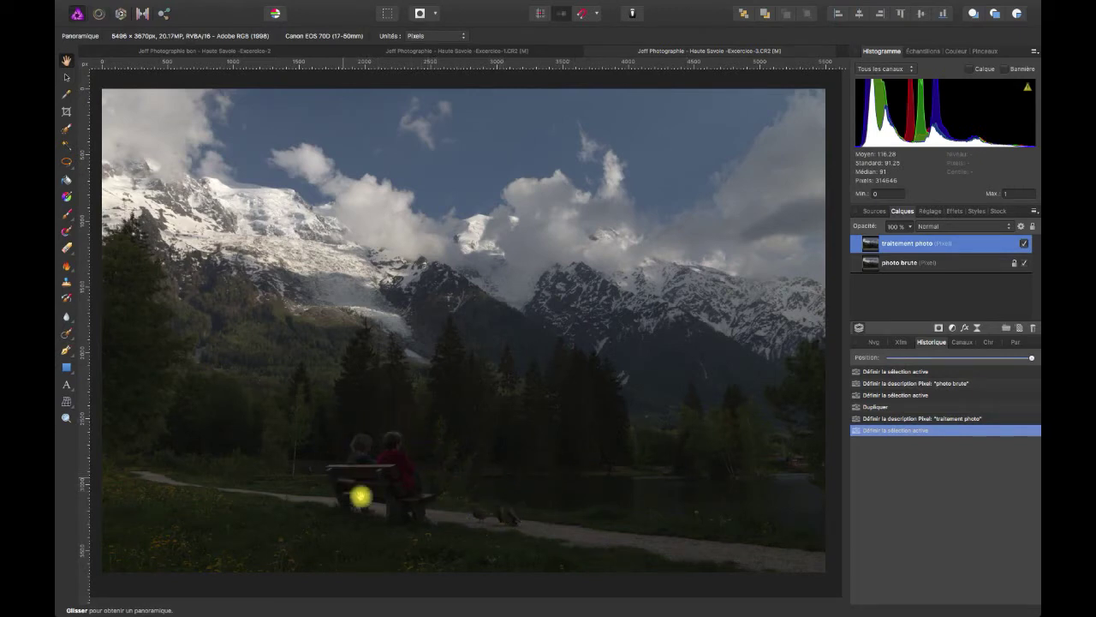
Open the "traitement photo" layer in the Nik Collection filter Viveza 2.
drag(407, 505, 413, 501)
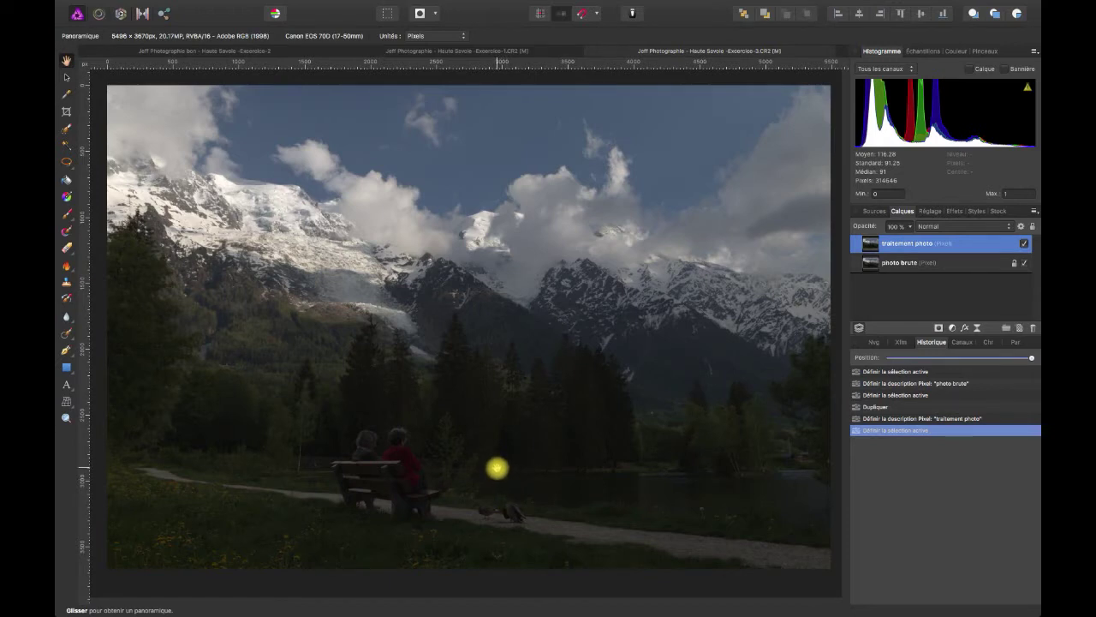
mouse_move(347, 30)
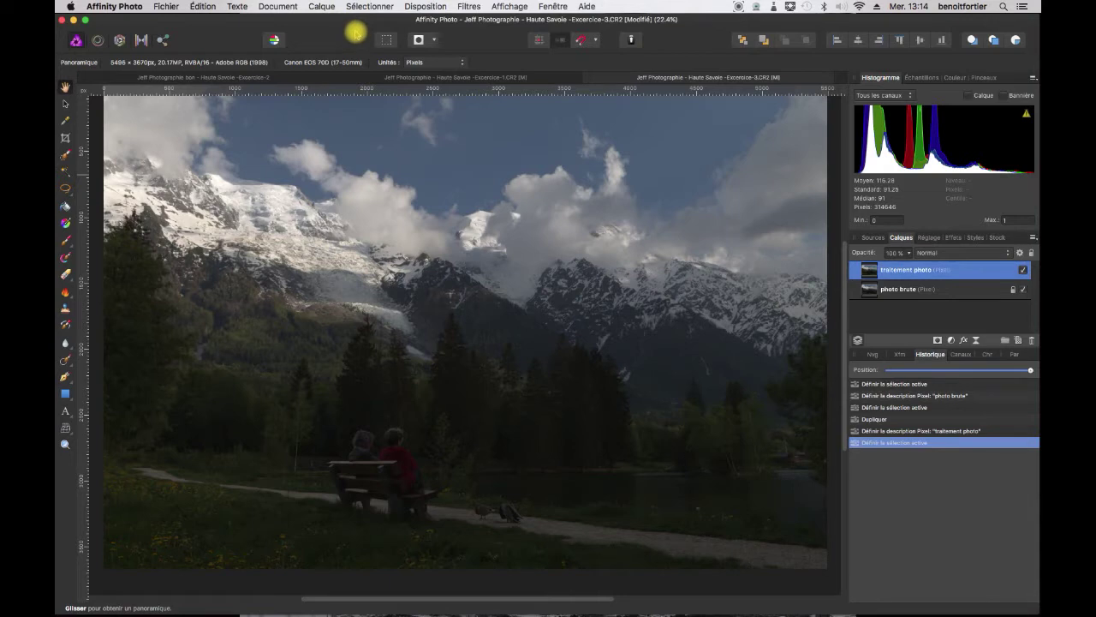
click(470, 7)
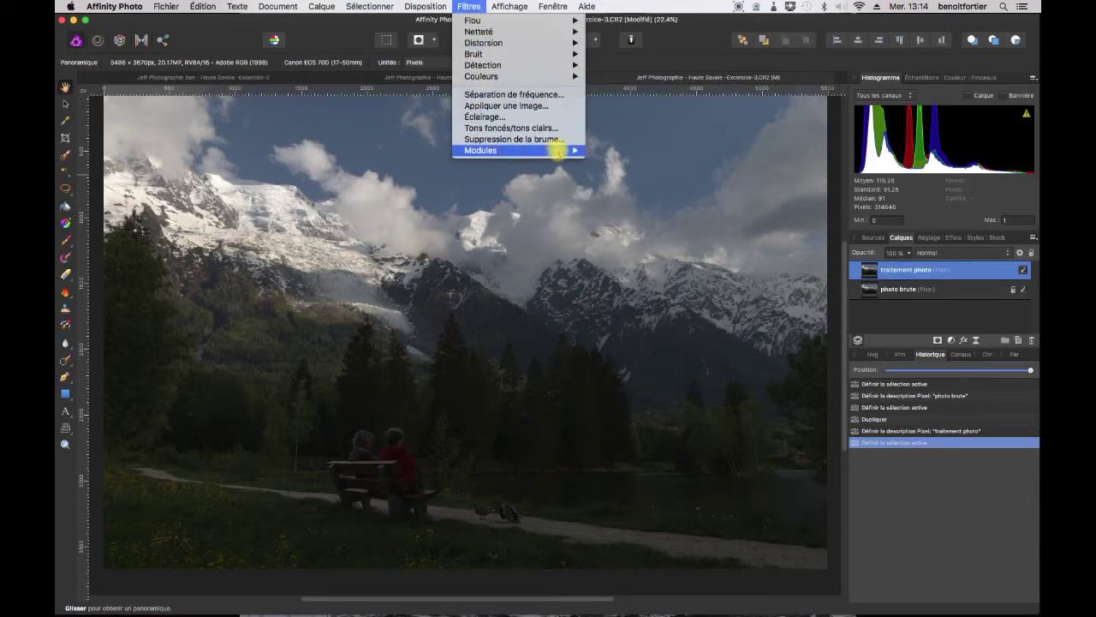
mouse_move(568, 150)
mouse_move(606, 152)
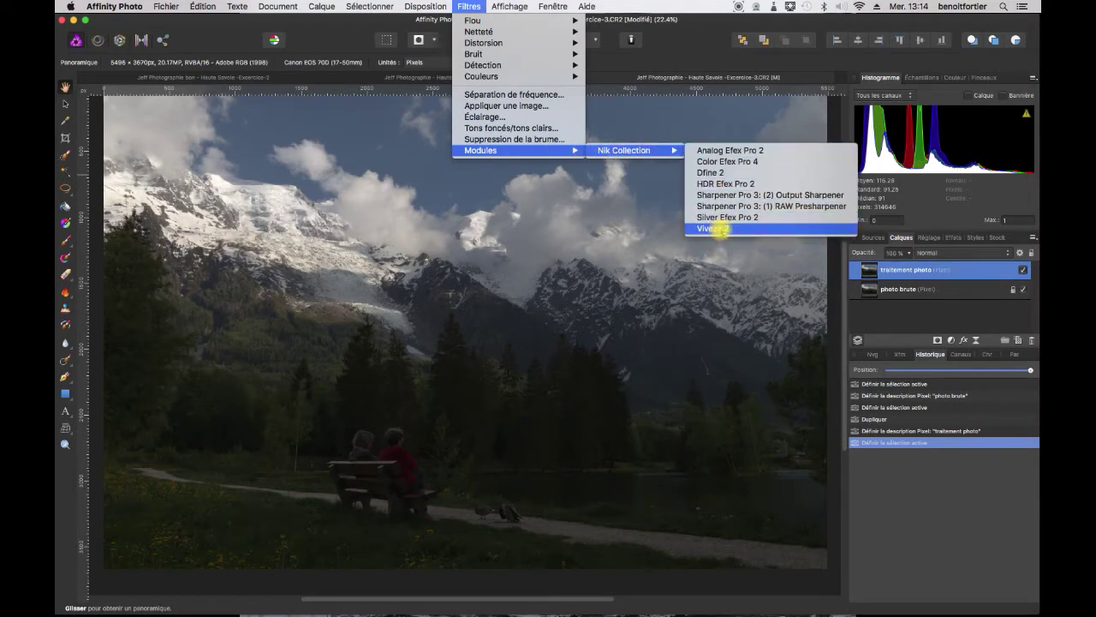
click(723, 228)
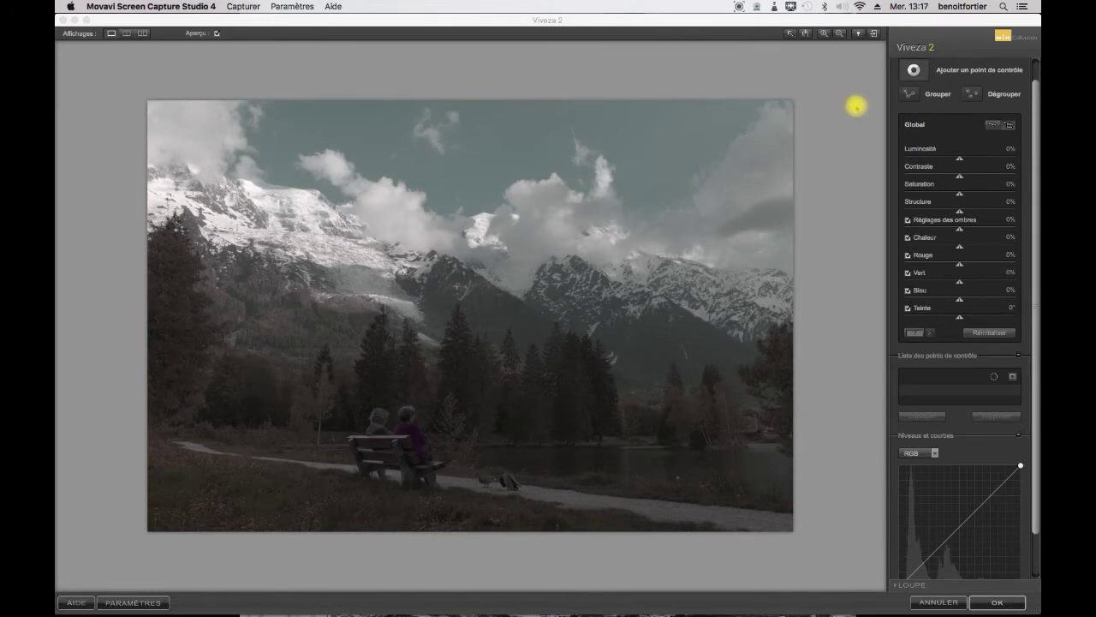
Add a control point on the dark trees just above the path's left end, with a size of 22%.
click(913, 71)
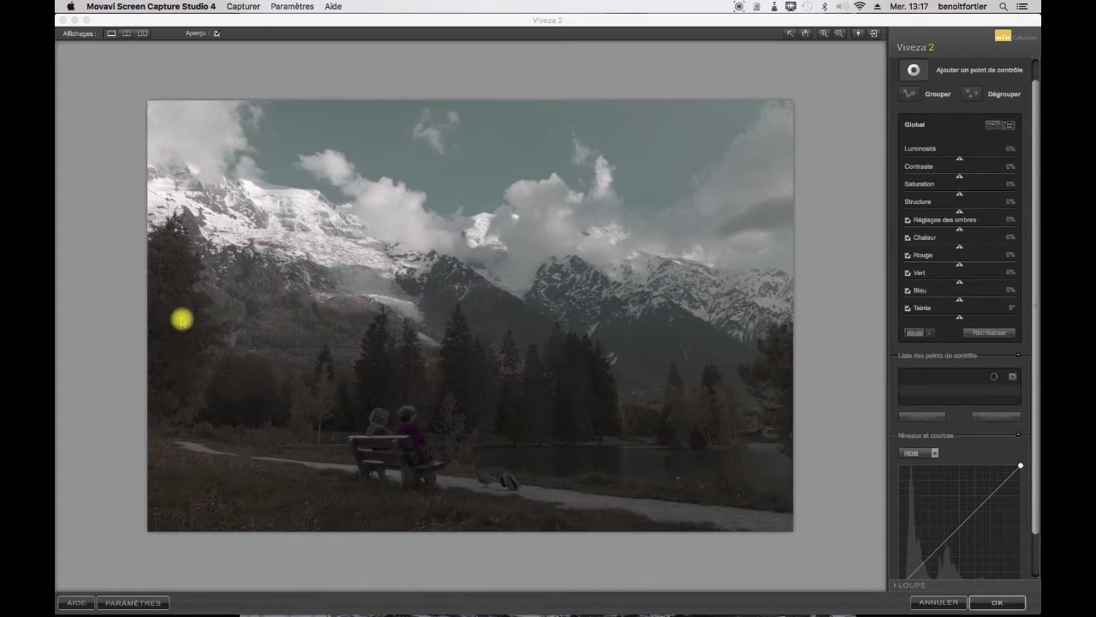
drag(197, 309, 266, 440)
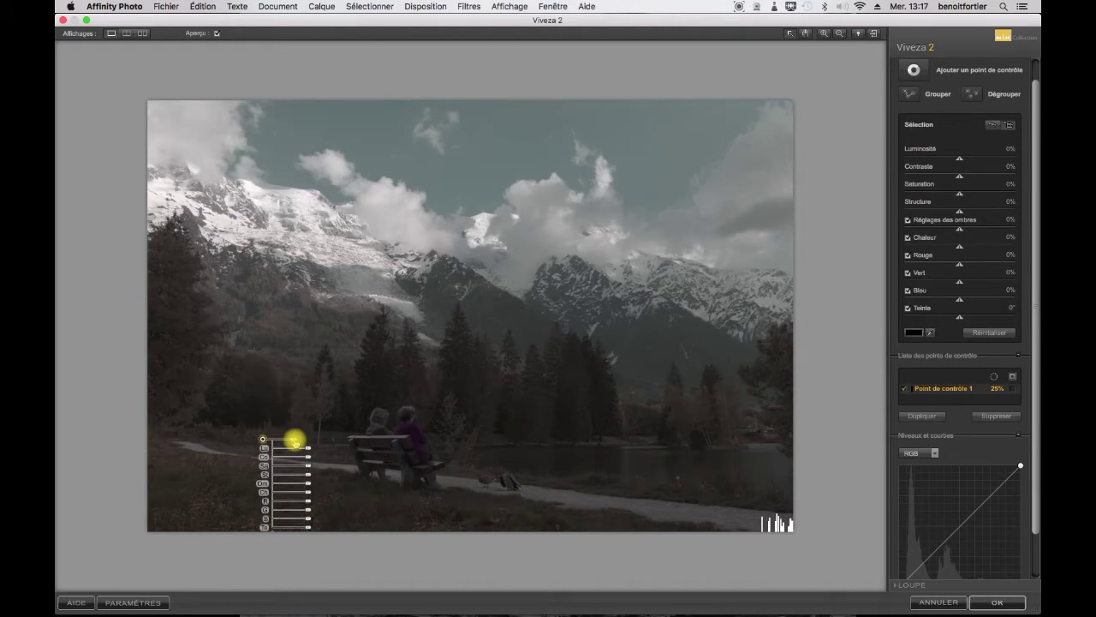
click(294, 439)
click(295, 439)
drag(294, 440, 299, 440)
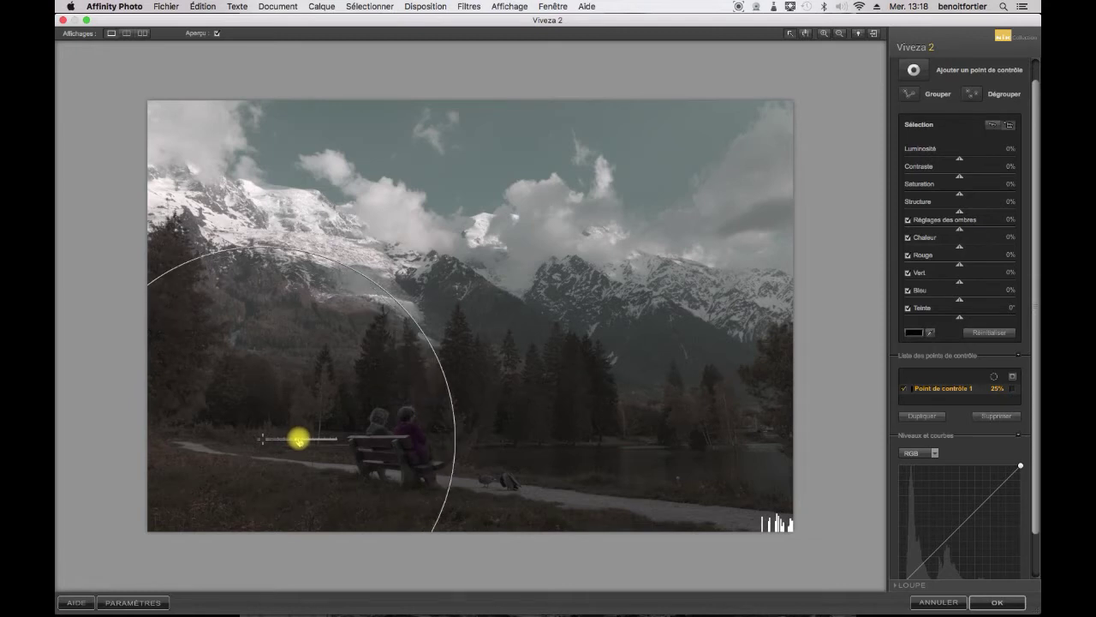
drag(298, 440, 263, 425)
click(270, 437)
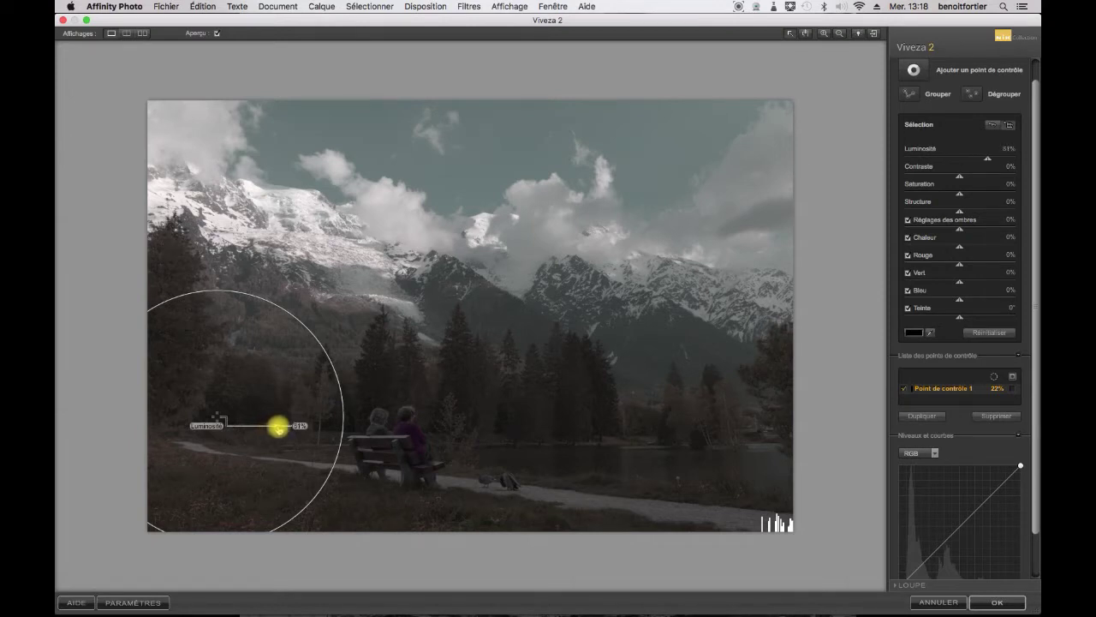
Set the control point's brightness to 11%, contrast to -10%, saturation to 7%, structure to 7% and warmth to 9%.
mouse_move(279, 428)
mouse_down()
mouse_move(292, 428)
mouse_move(268, 429)
mouse_up()
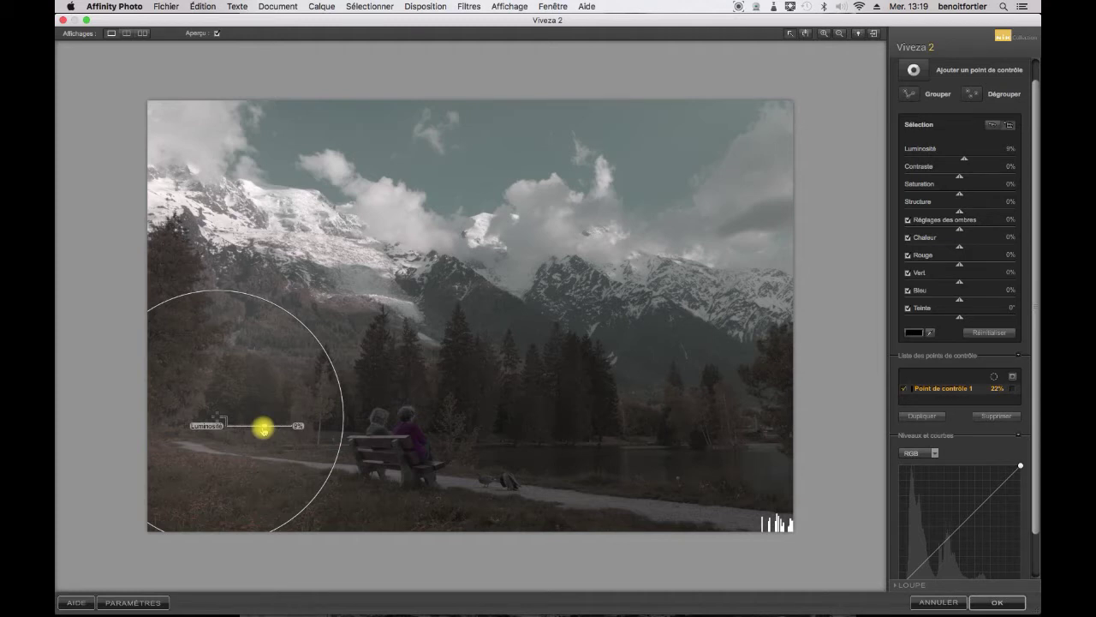
drag(263, 429, 261, 437)
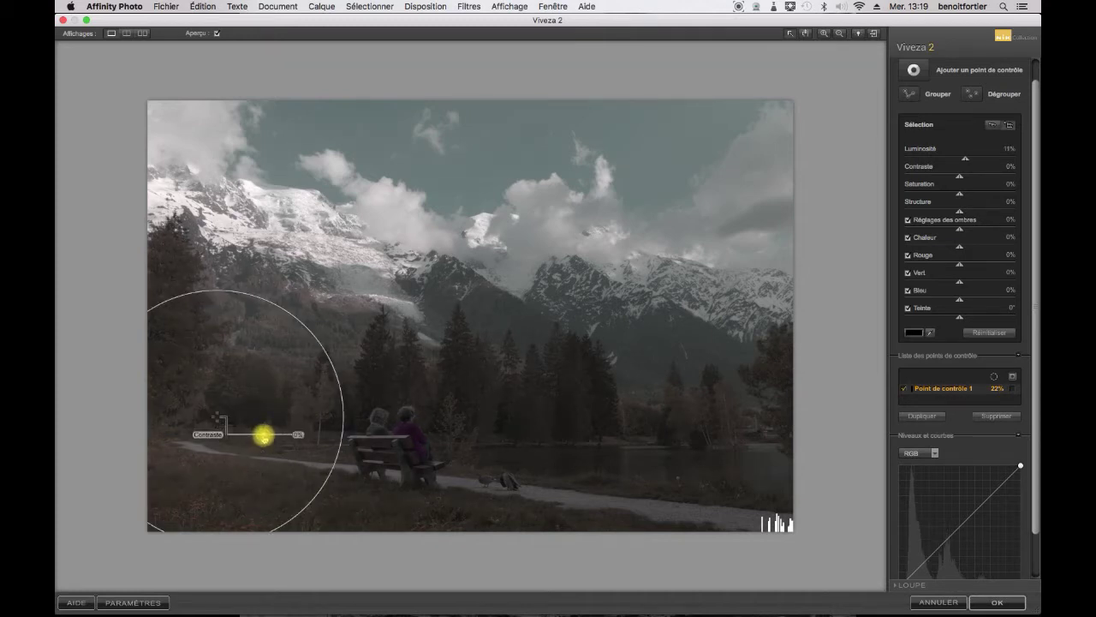
drag(267, 437, 263, 444)
drag(263, 452, 266, 452)
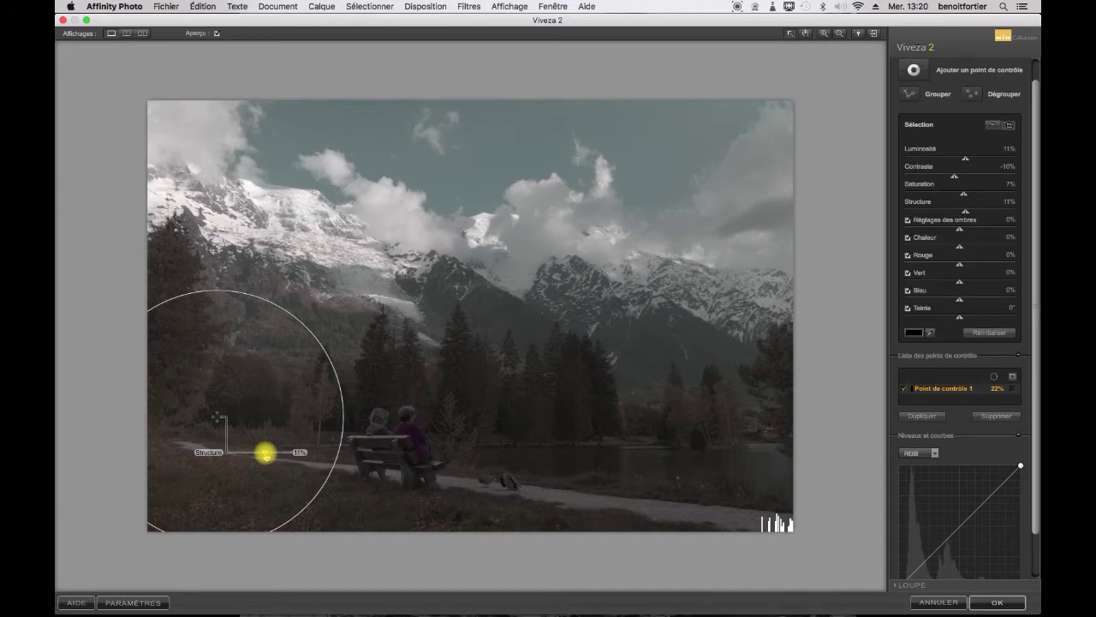
drag(264, 454, 262, 465)
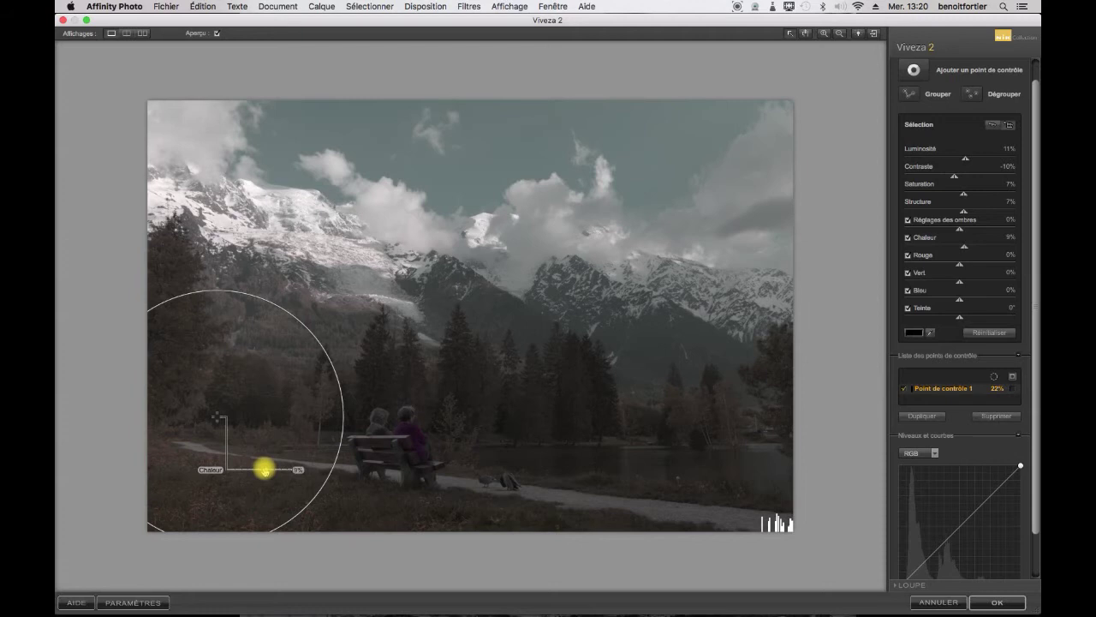
drag(263, 468, 267, 469)
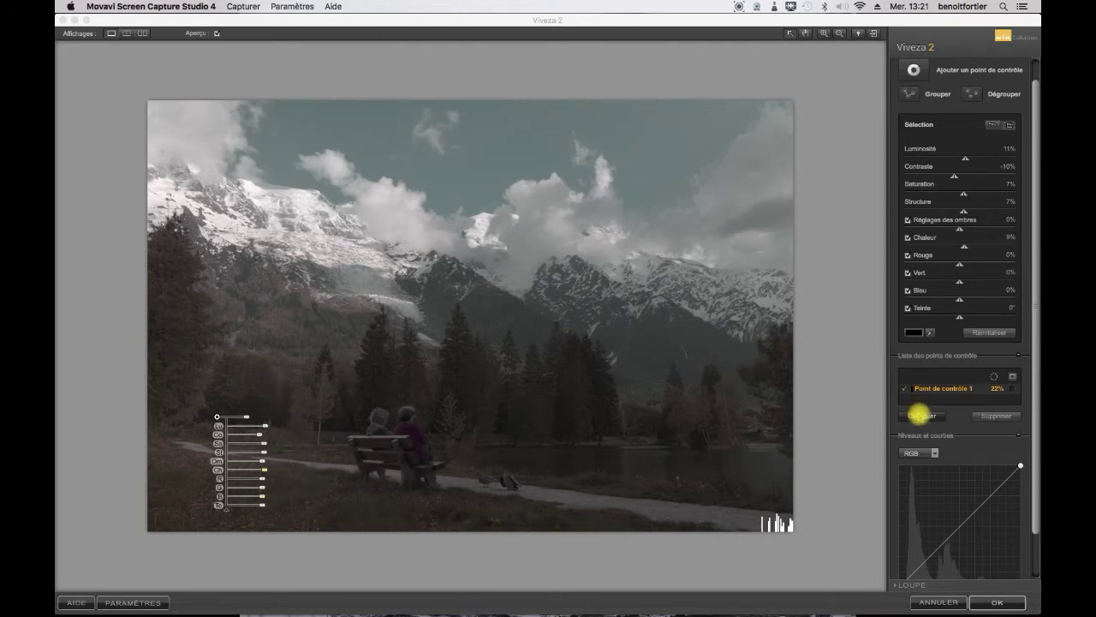
Duplicate the control point three times, placing the copies on the lake's right side, the lake's near shore and the bench.
click(923, 416)
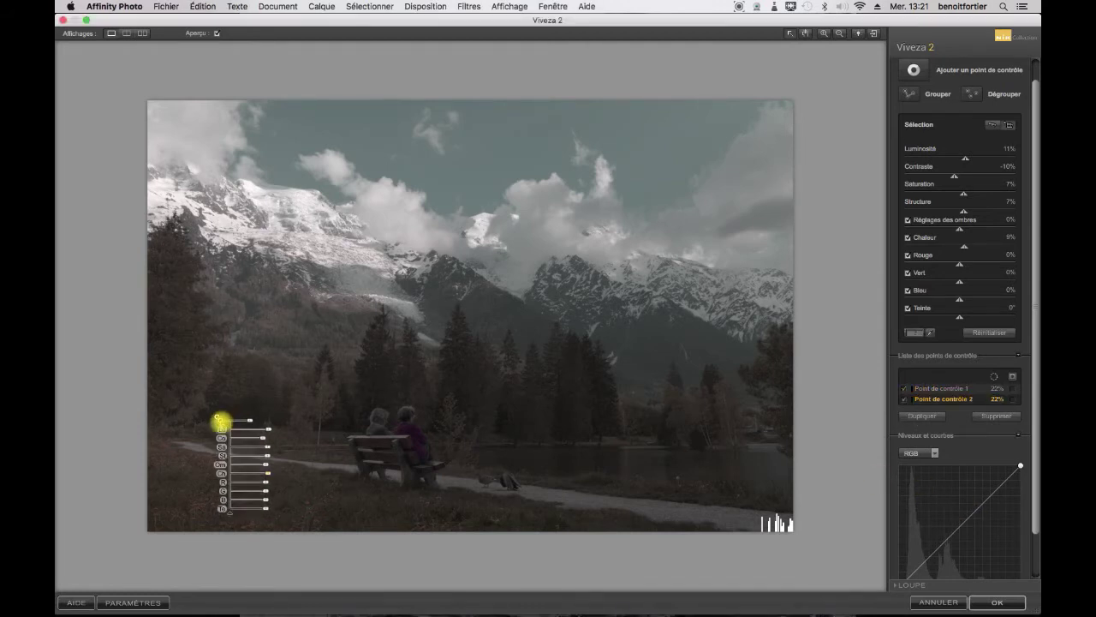
drag(220, 420, 690, 439)
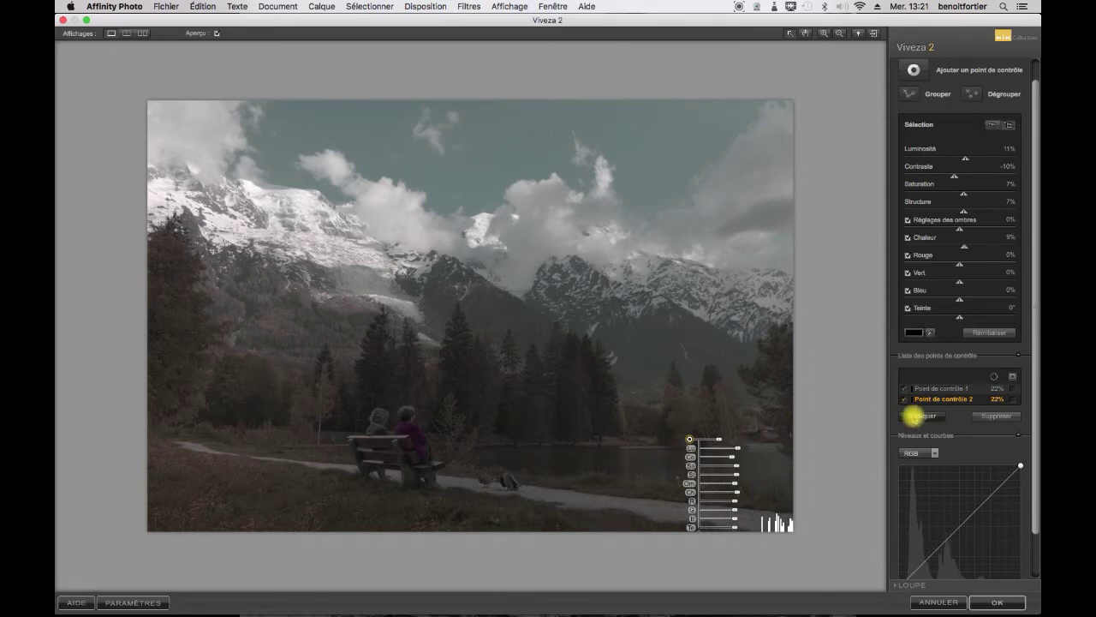
click(904, 420)
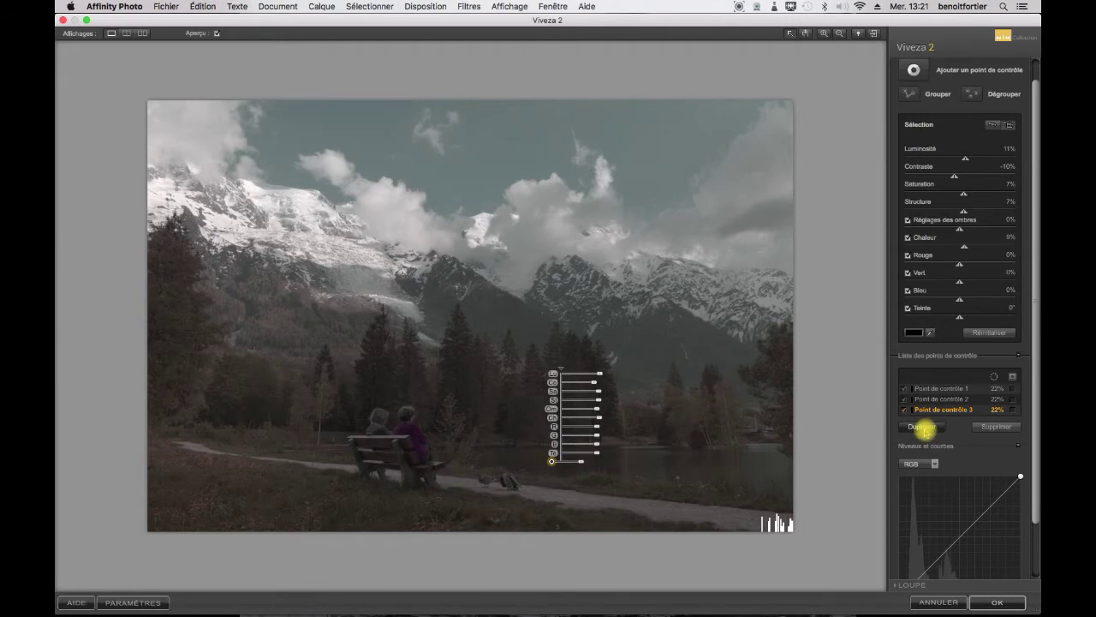
click(921, 427)
click(796, 409)
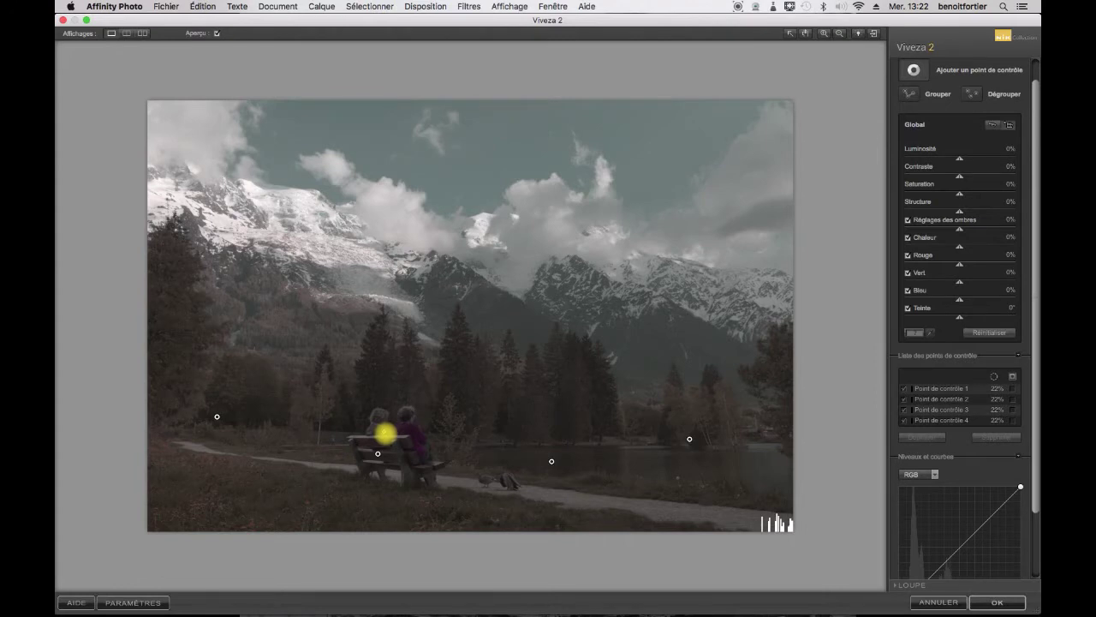
Add a control point on the bench's backrest beside the couple, with a size of 8%, brightness of 15% and saturation of 9%.
click(384, 433)
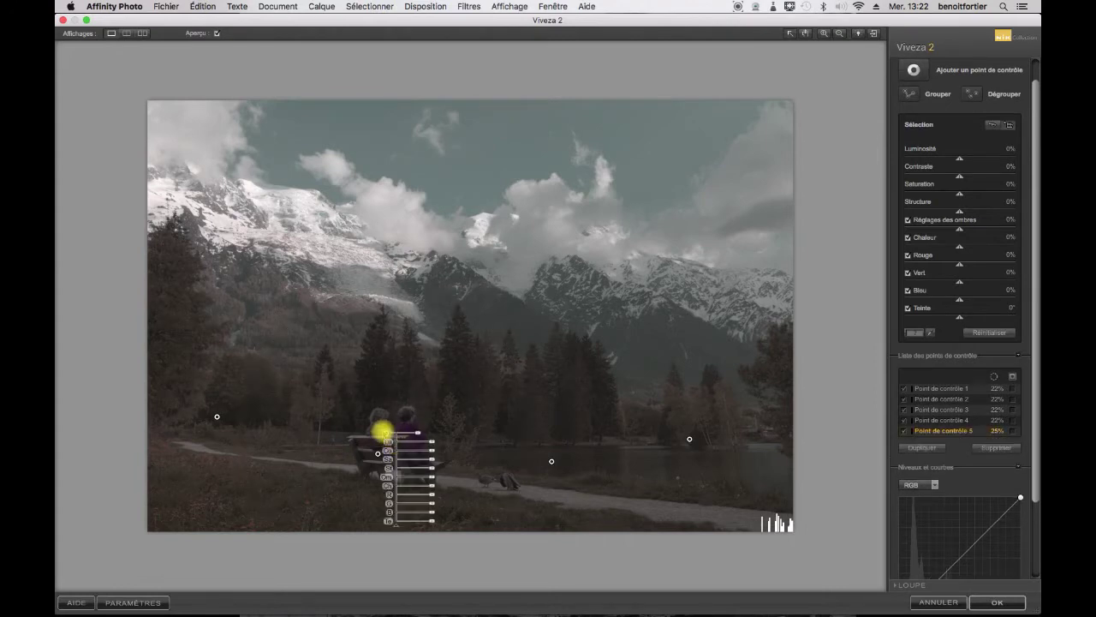
drag(384, 433, 414, 431)
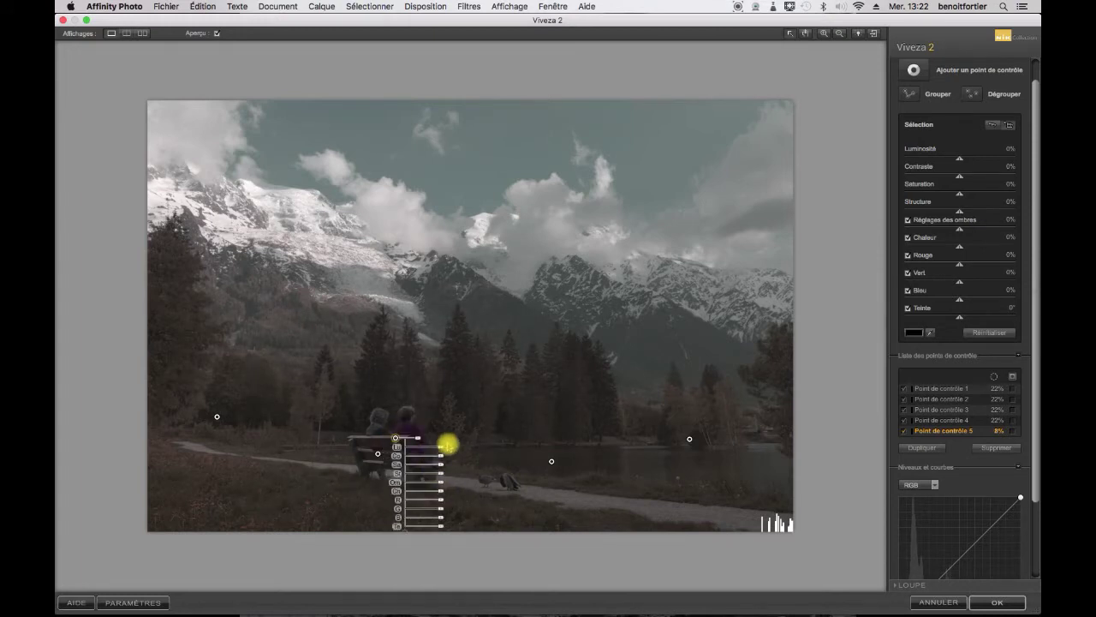
drag(440, 446, 441, 448)
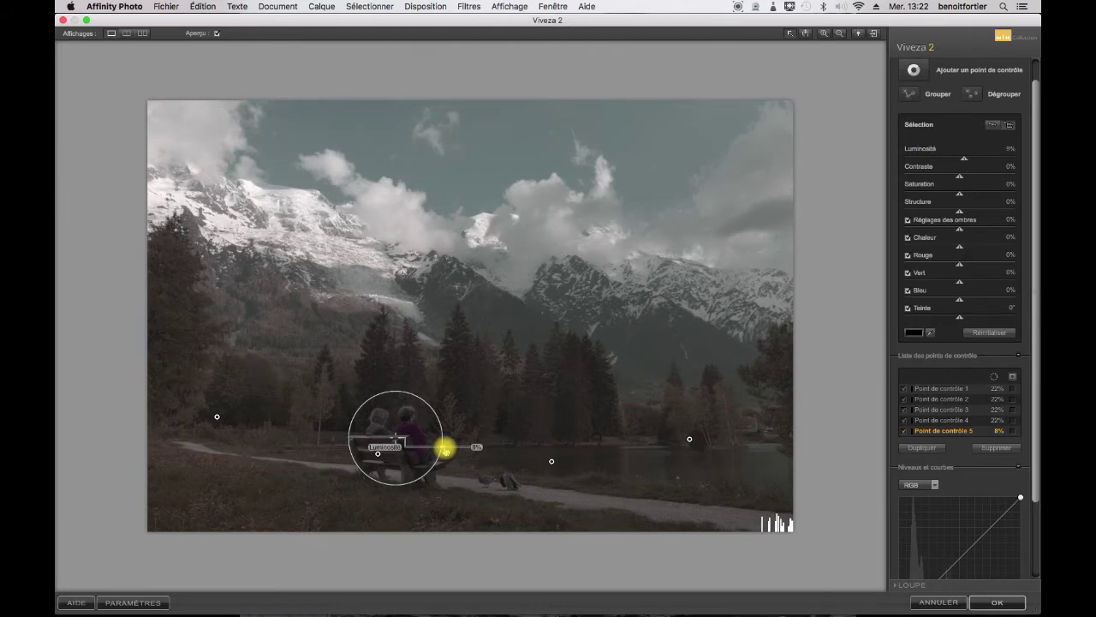
drag(445, 450, 450, 449)
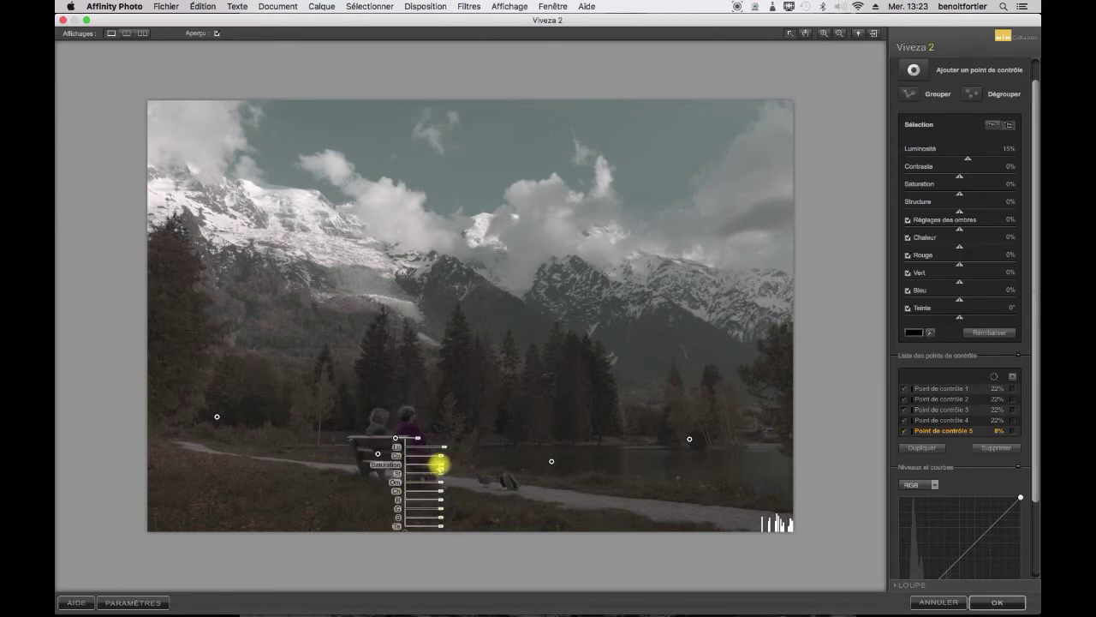
drag(438, 464, 489, 435)
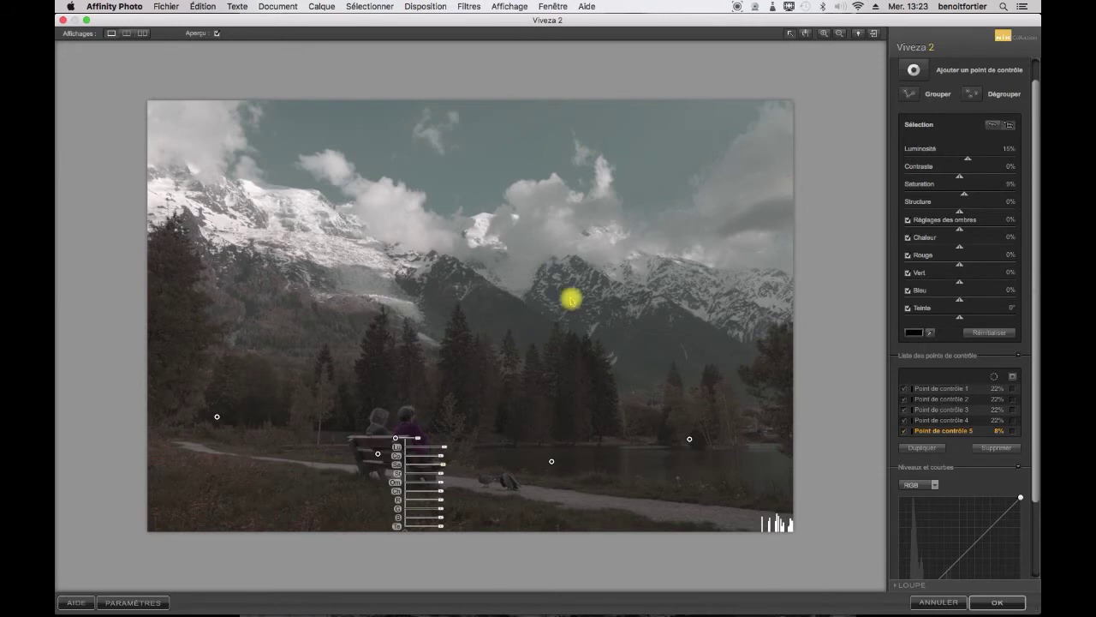
Add a control point at the top of the far-left snowy peak, with size 14%, brightness 7%, warmth -8% and blue 4%.
click(905, 95)
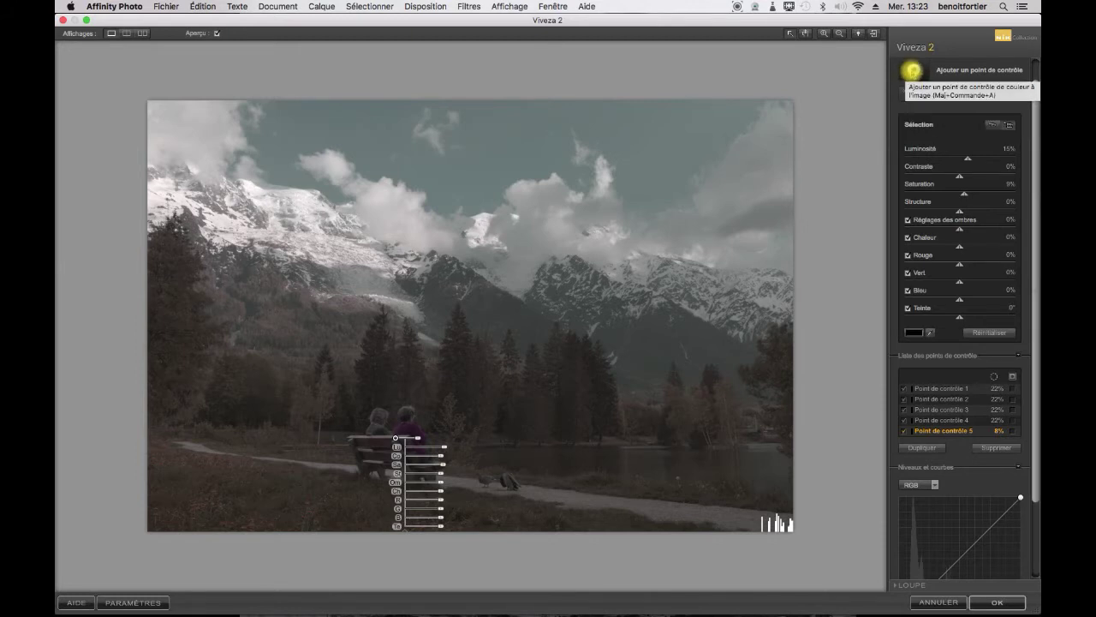
click(913, 70)
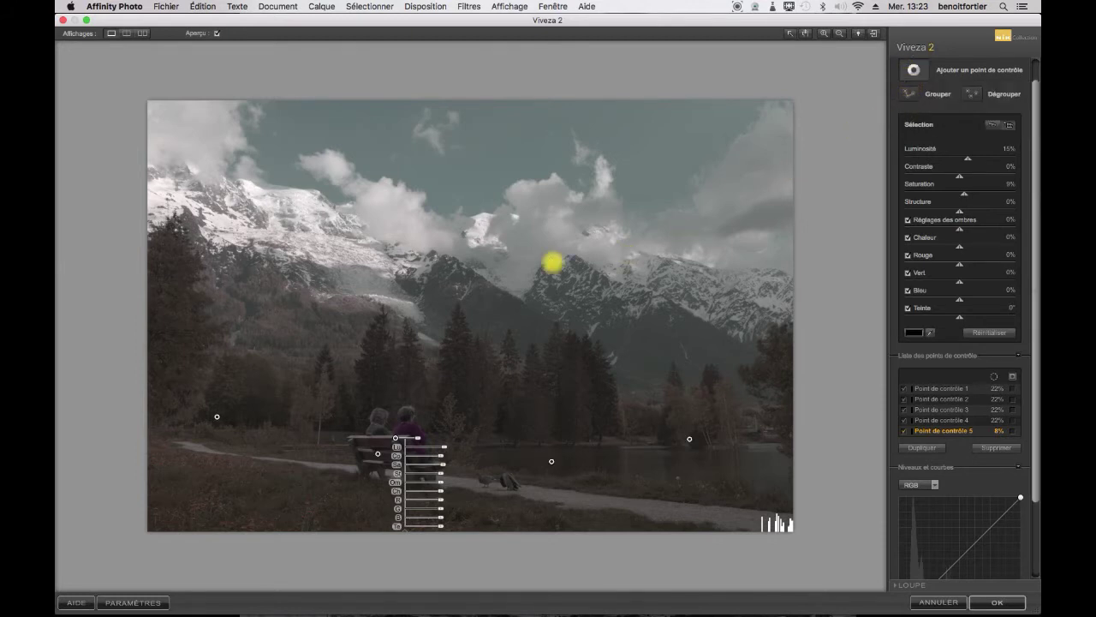
click(229, 170)
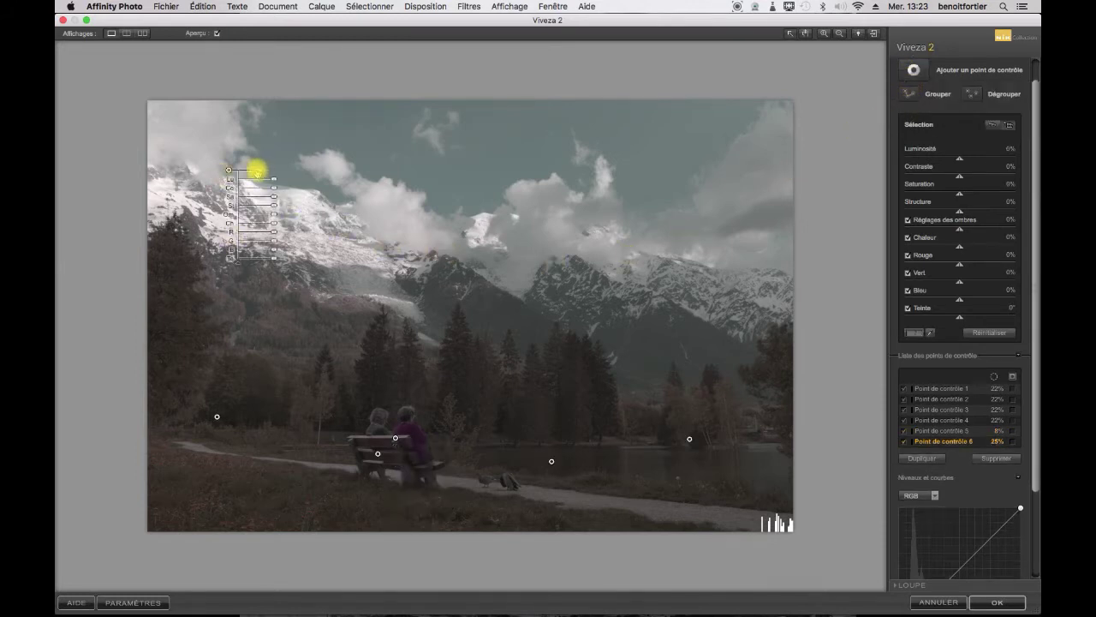
drag(258, 170, 186, 164)
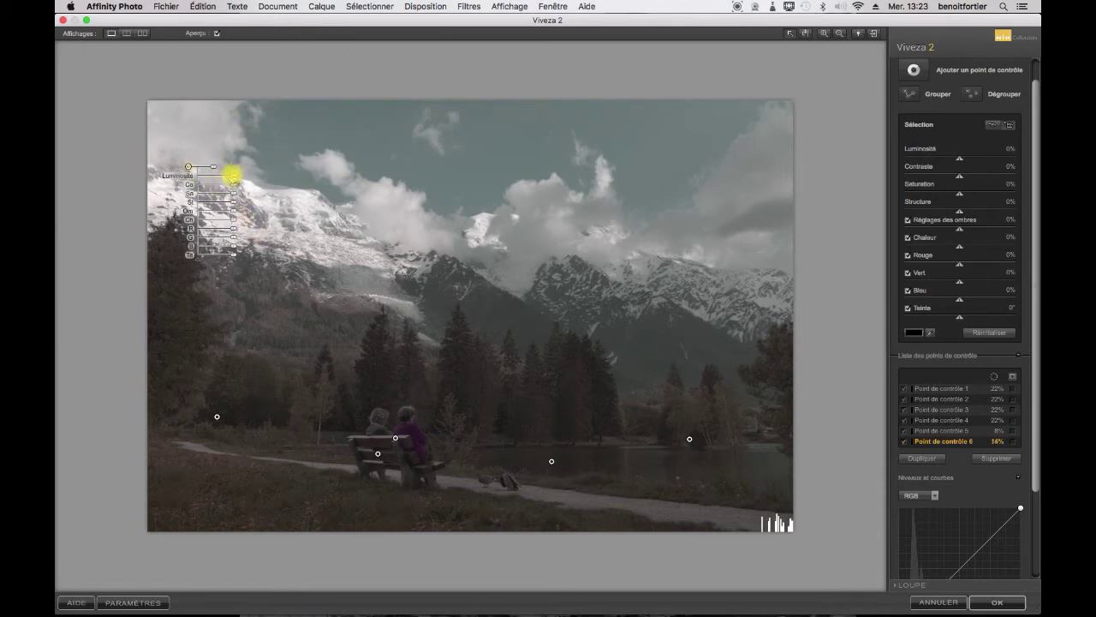
drag(233, 175, 235, 176)
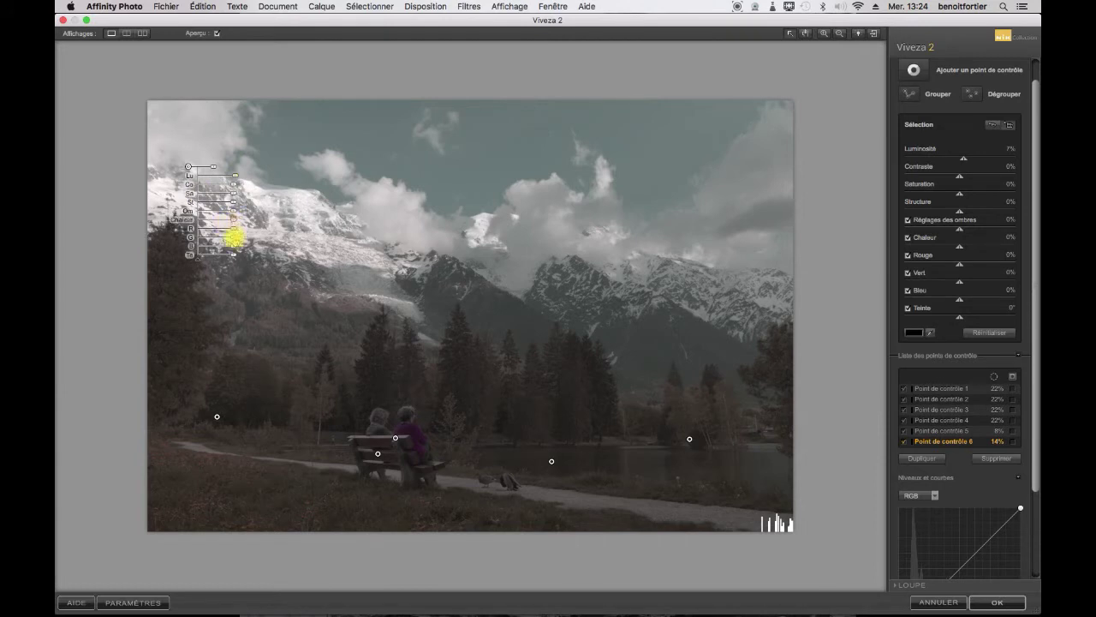
drag(233, 246, 220, 179)
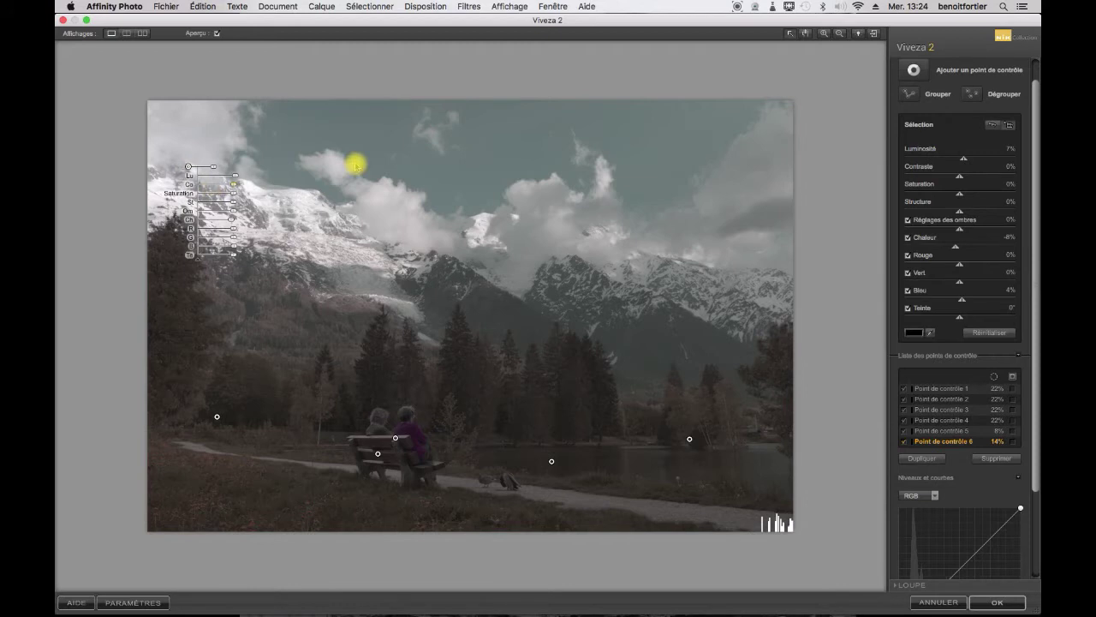
Duplicate the peak's control point four times, spreading the copies rightward along the ridge and clouds, and enlarge the last three to 20%.
key(super+d)
drag(311, 178, 307, 178)
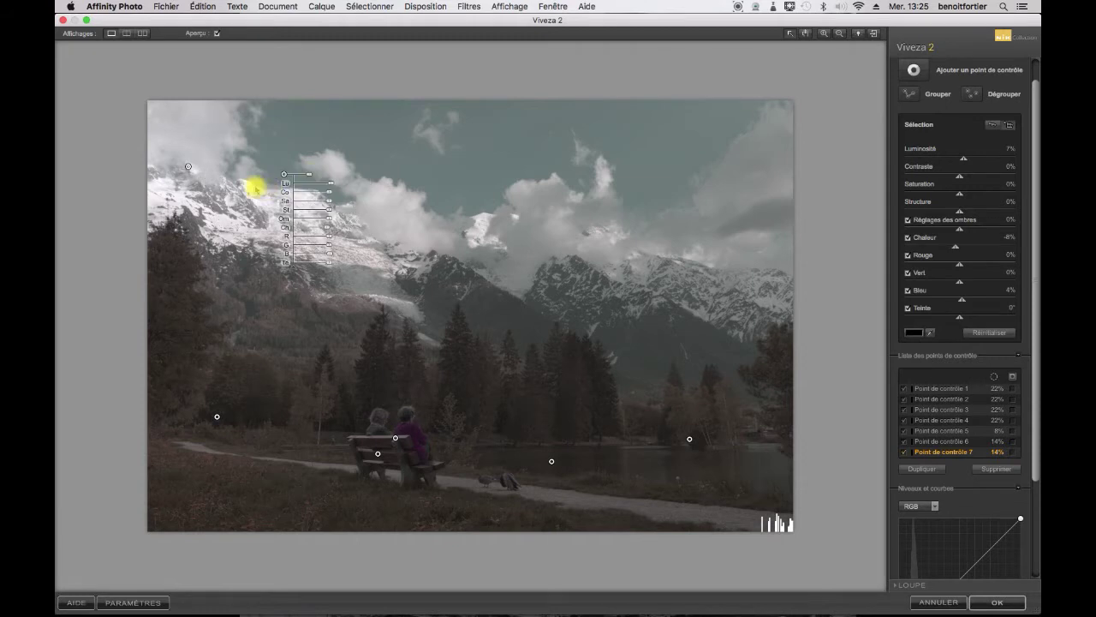
drag(285, 176, 428, 196)
click(922, 469)
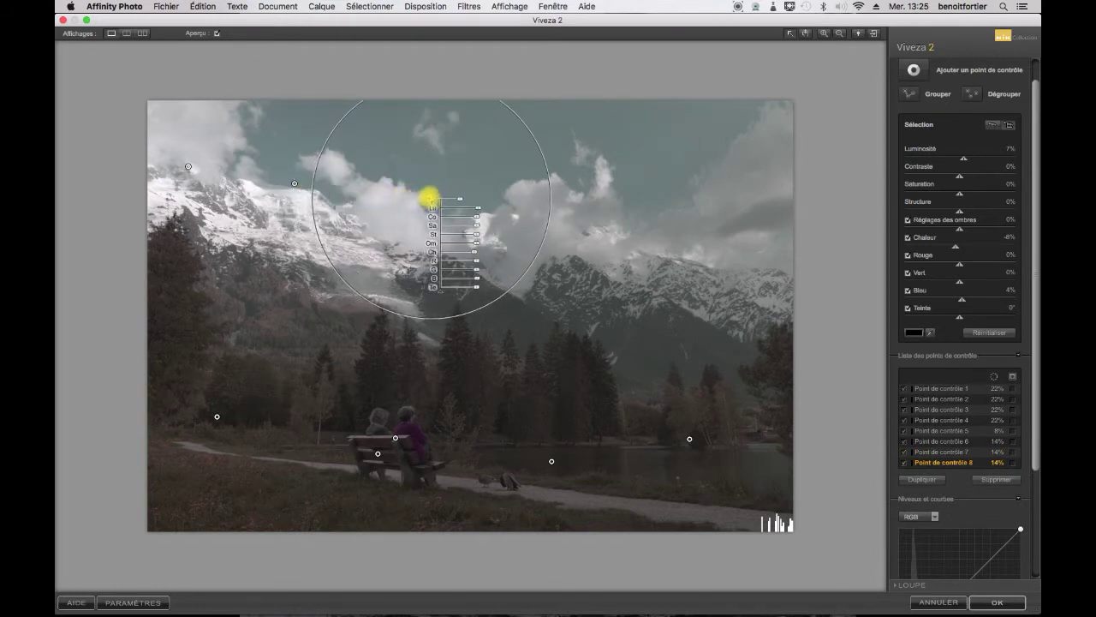
click(921, 477)
drag(431, 198, 590, 197)
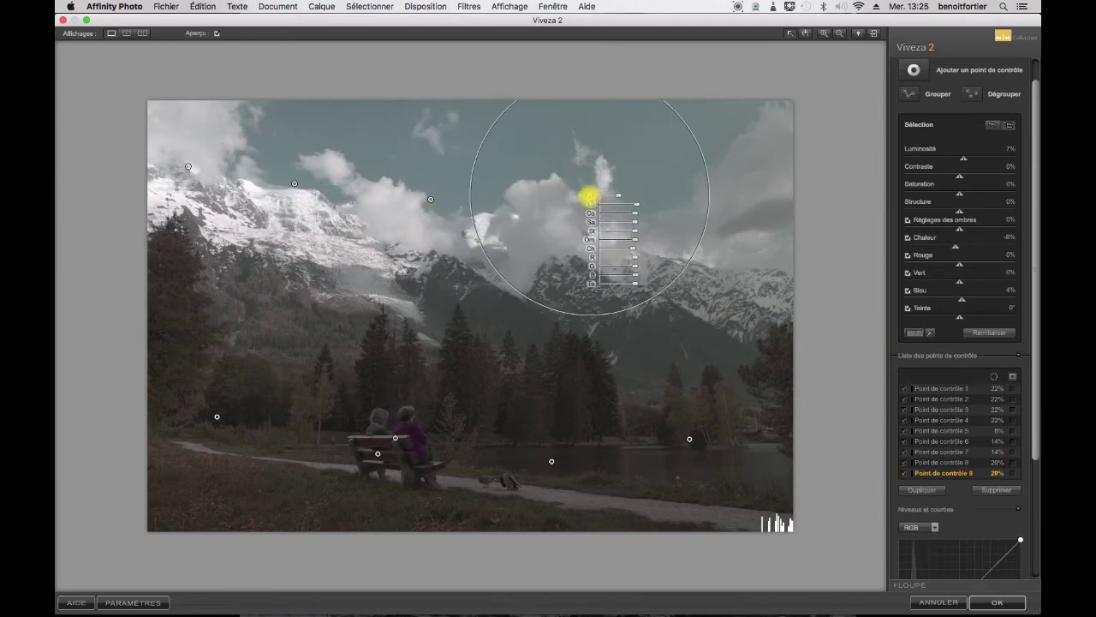
click(921, 485)
drag(592, 197, 756, 213)
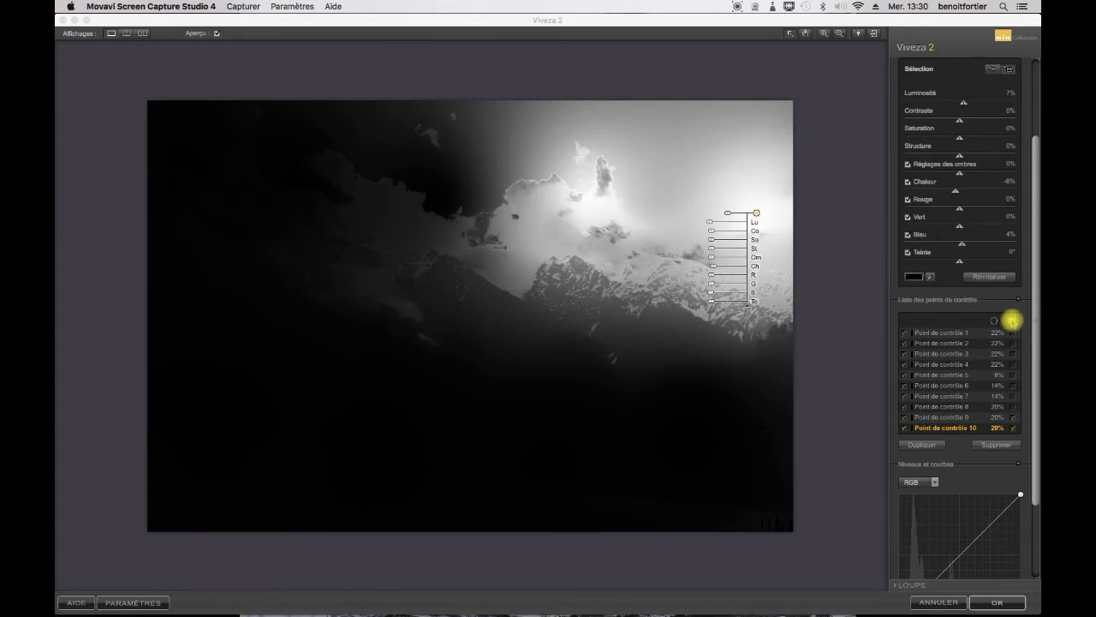
Hide the control point masks, apply the Viveza 2 adjustments and compare the "traitement photo" layer with the raw photo beneath it.
click(1012, 320)
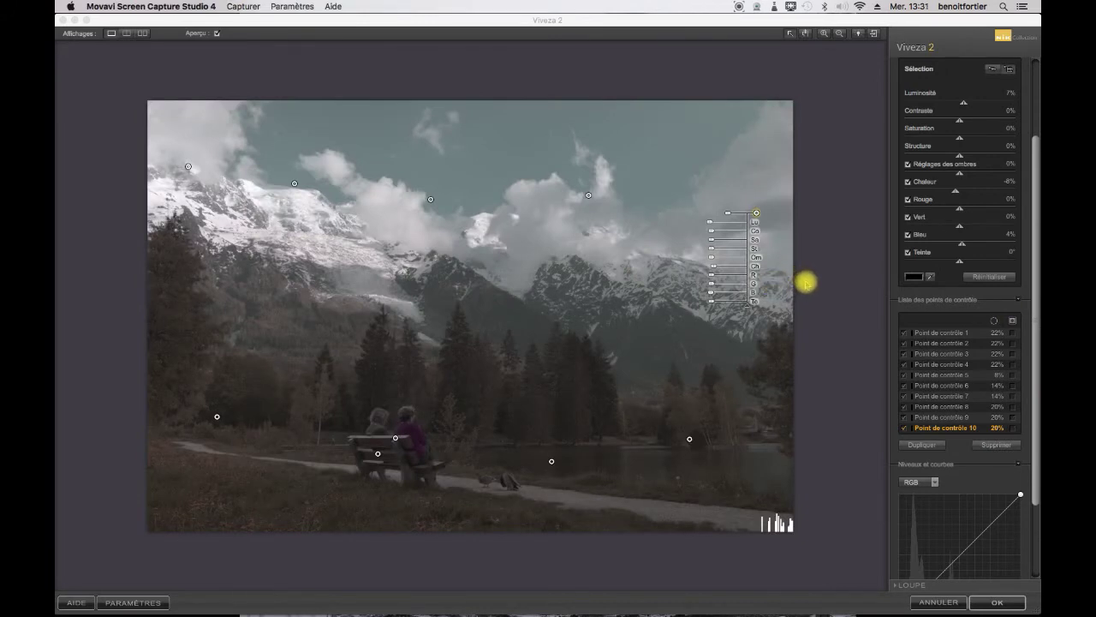
click(995, 603)
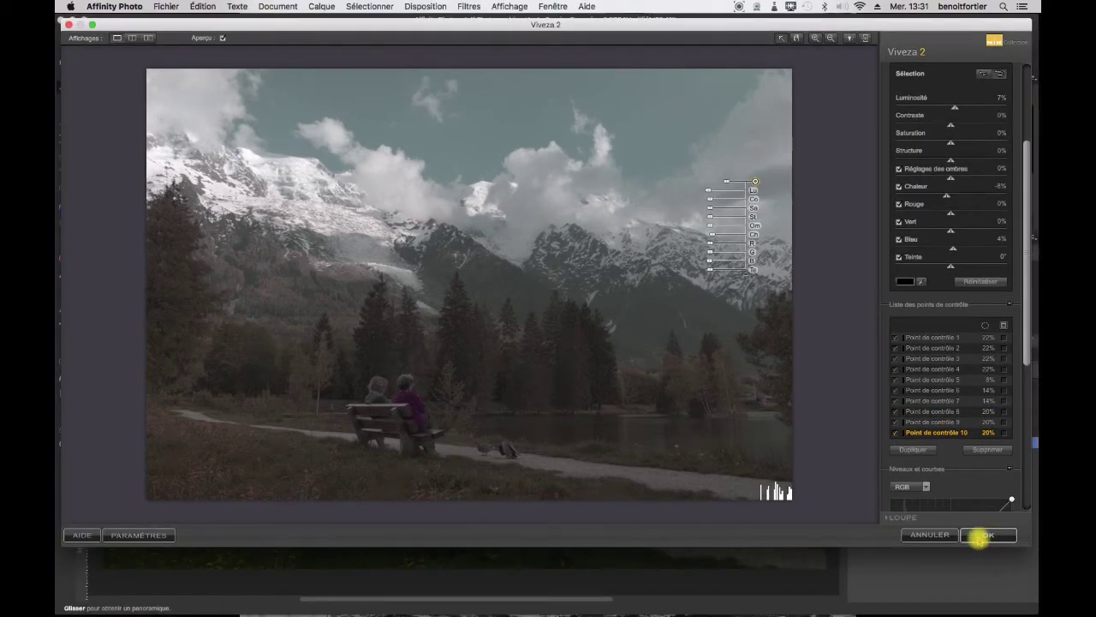
click(979, 533)
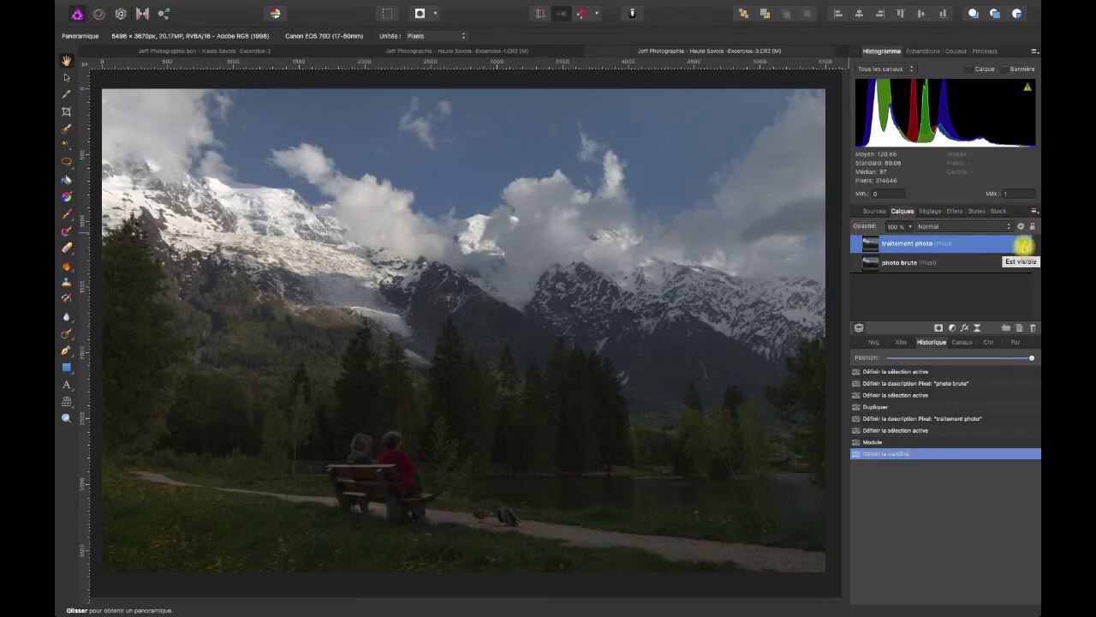
click(1024, 244)
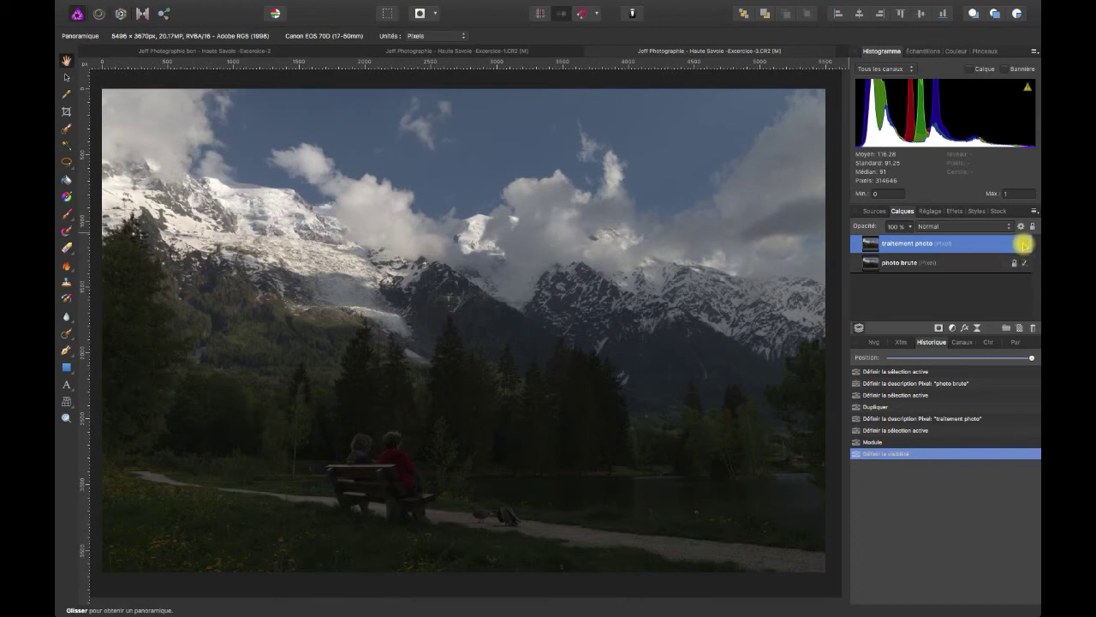
click(1024, 245)
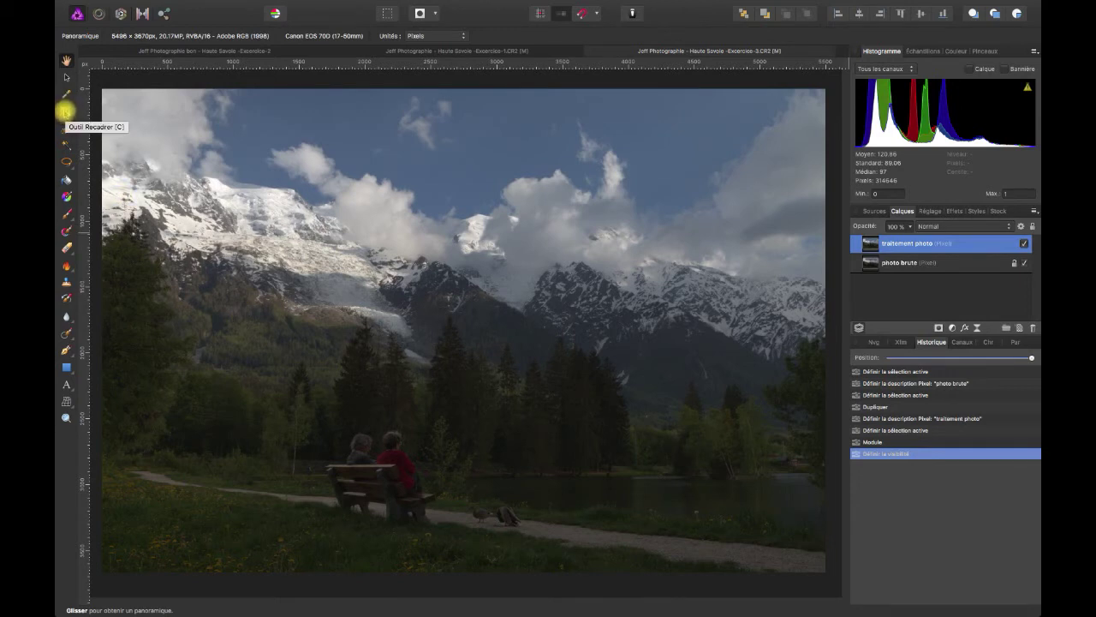
Crop the photo without constraint on all four sides to about 4824 × 3157 px, trimming mostly the sky.
click(66, 111)
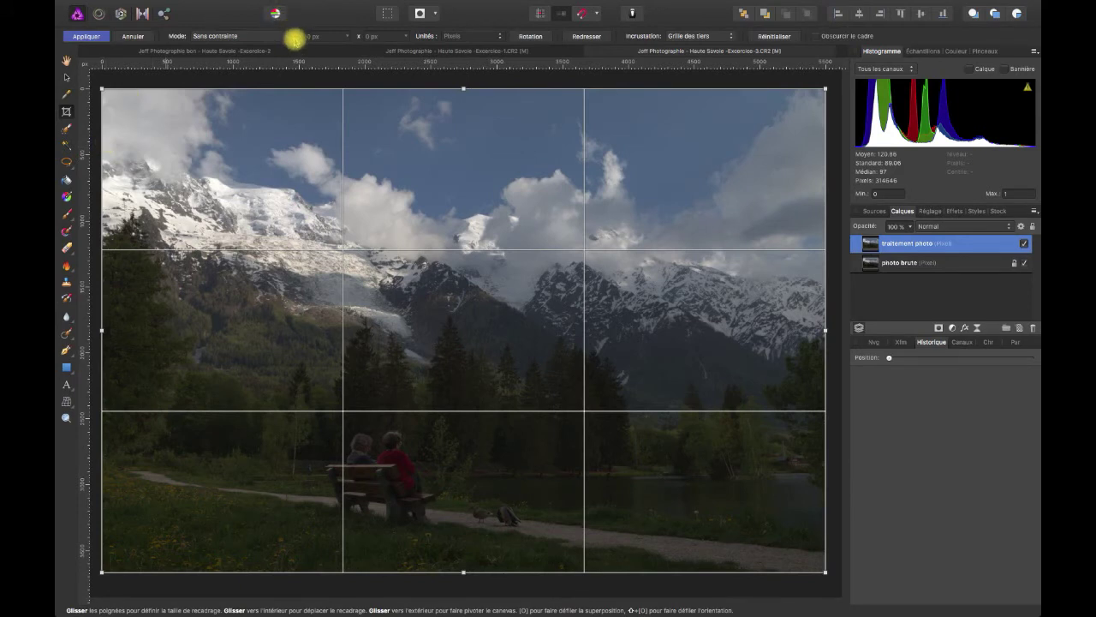
drag(464, 88, 468, 125)
drag(108, 349, 133, 349)
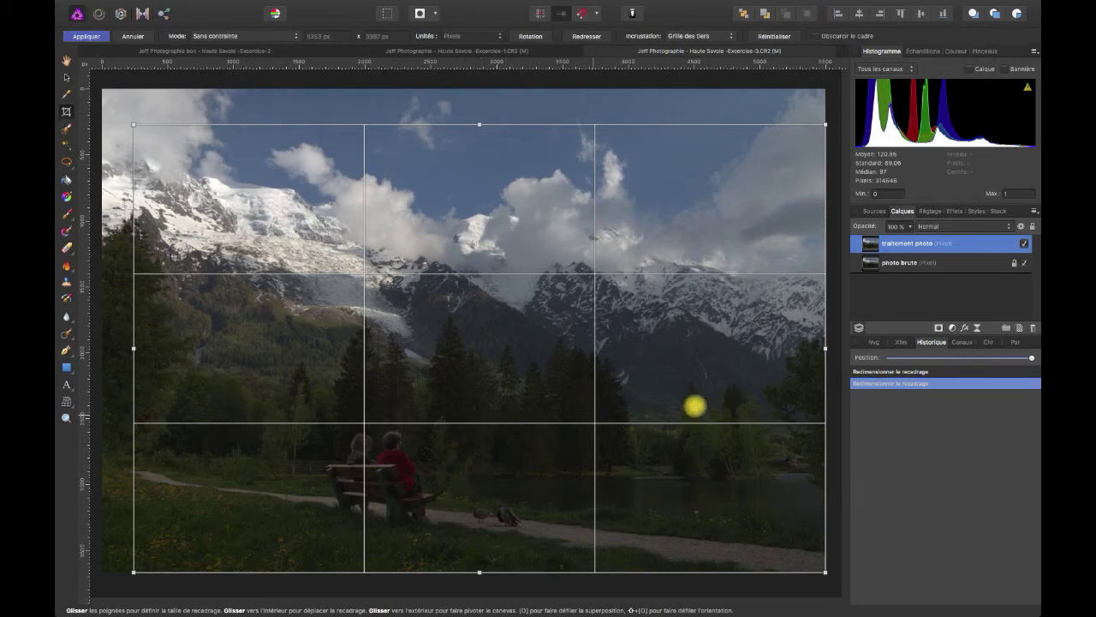
drag(827, 350, 781, 351)
drag(455, 572, 456, 567)
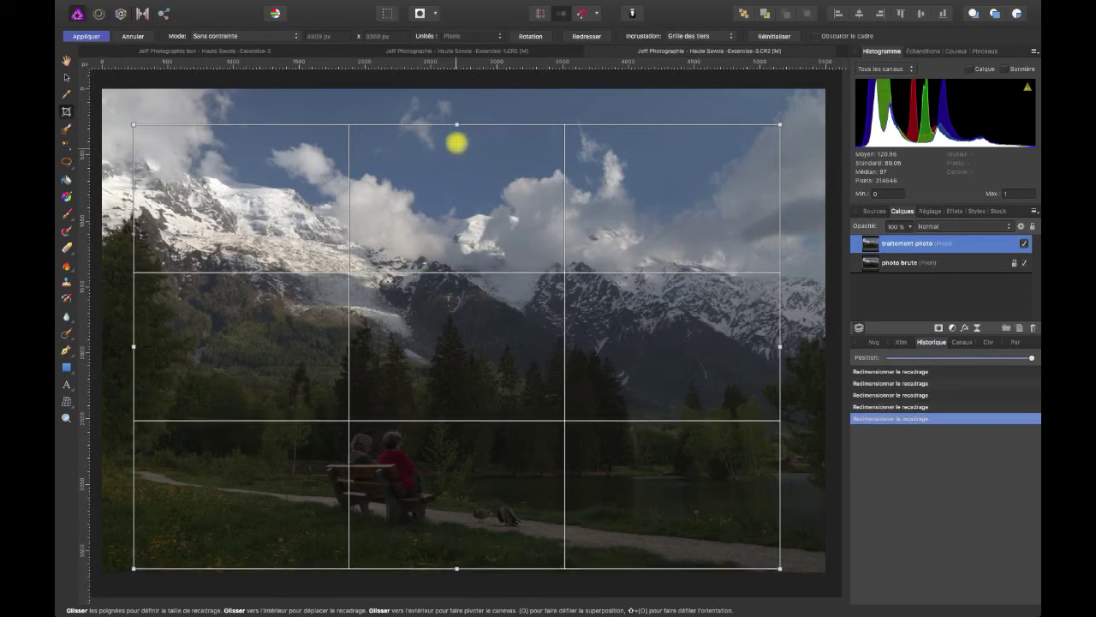
drag(456, 127, 457, 153)
drag(137, 362, 146, 363)
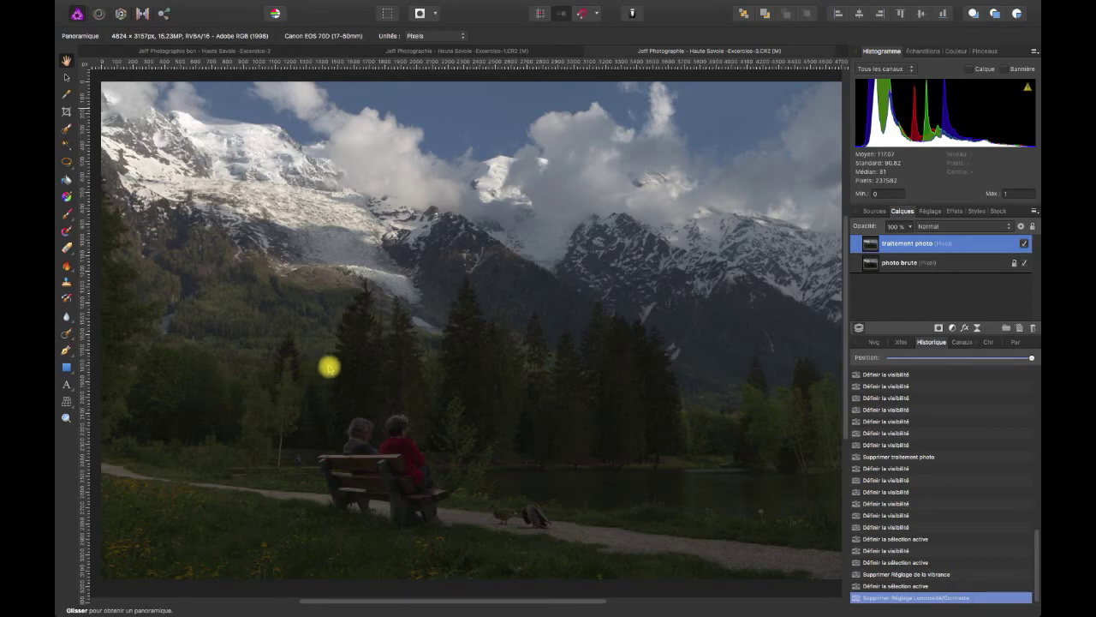
In the Develop Persona, add a linear gradient overlay running from the photo's bottom edge up to the tip of the tall central fir.
click(121, 15)
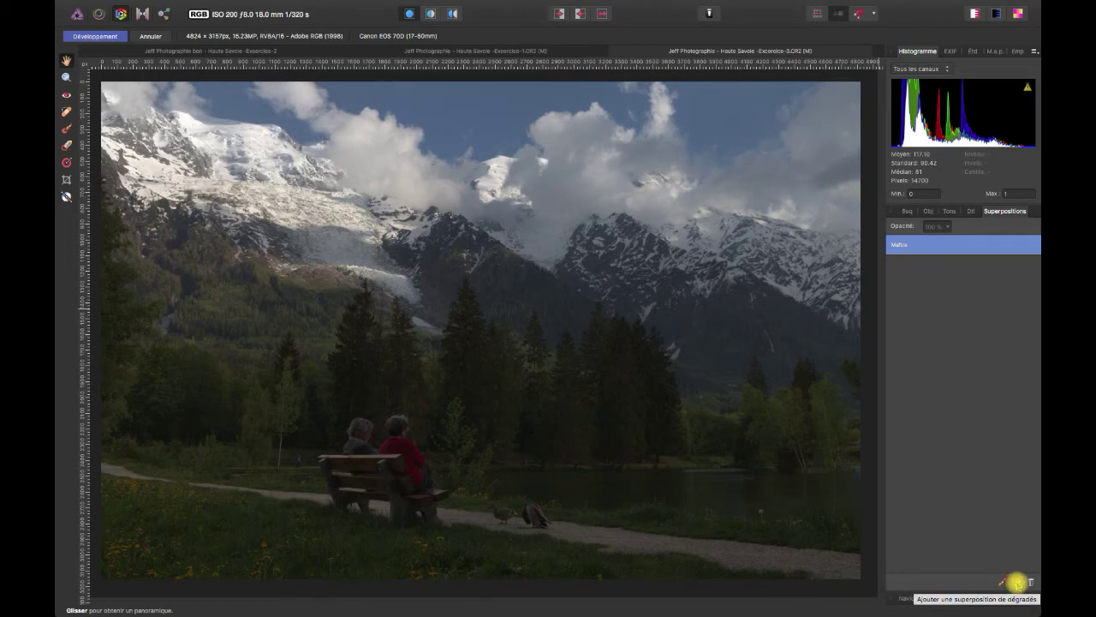
click(1017, 582)
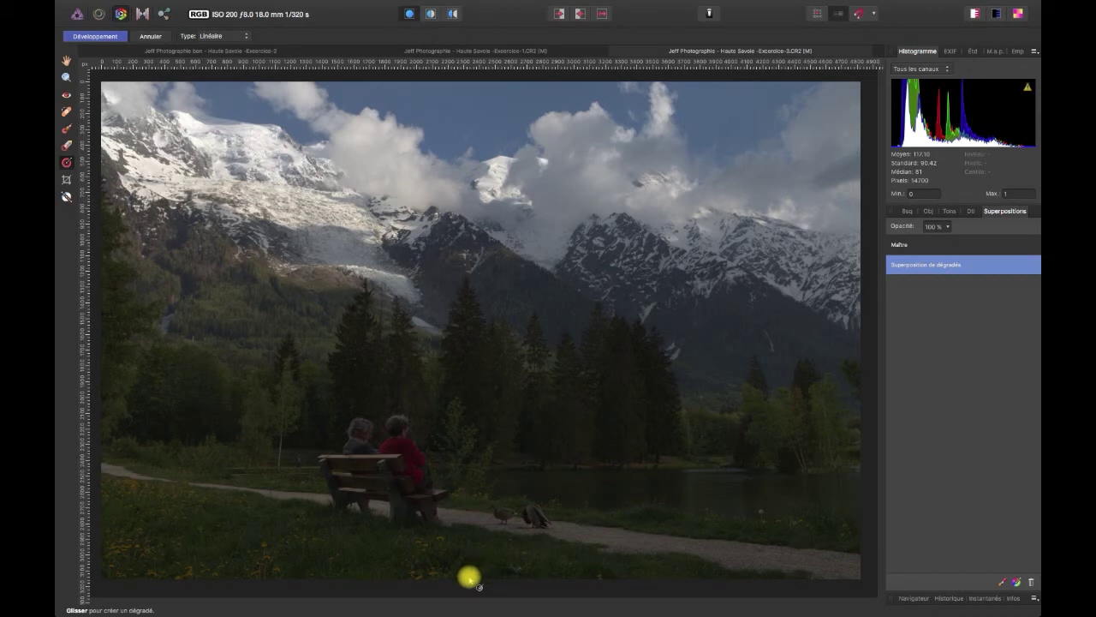
drag(471, 580, 467, 275)
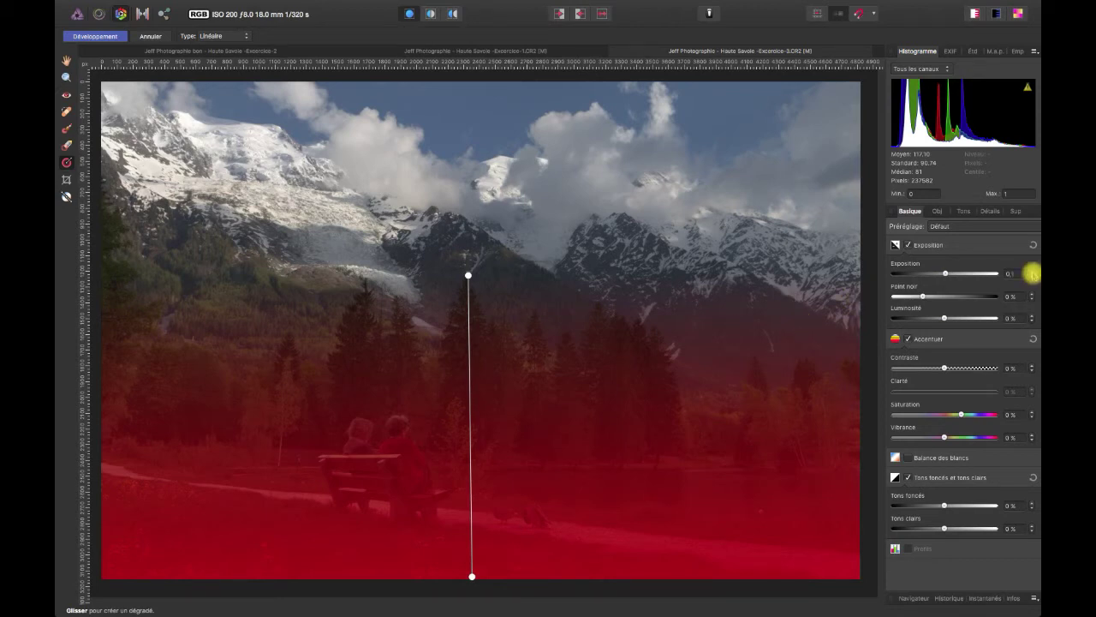
Set the gradient overlay's exposure to 1.5, black point to 1%, brightness to 5% and contrast to 5%.
scroll(1031, 273, up, 7)
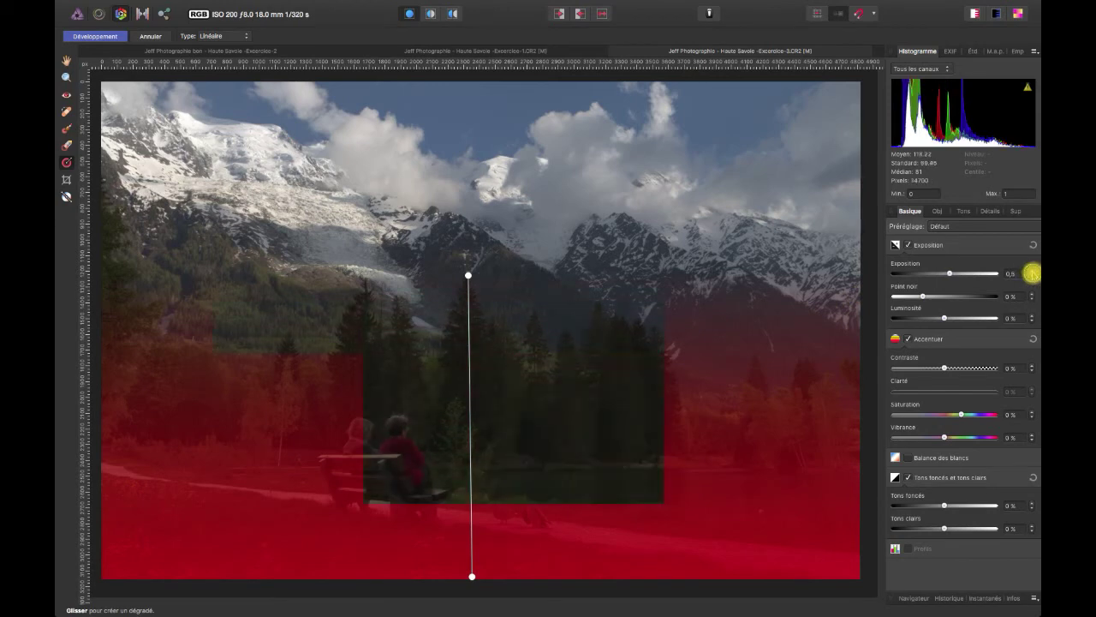
scroll(1032, 273, up, 4)
scroll(1030, 272, up, 2)
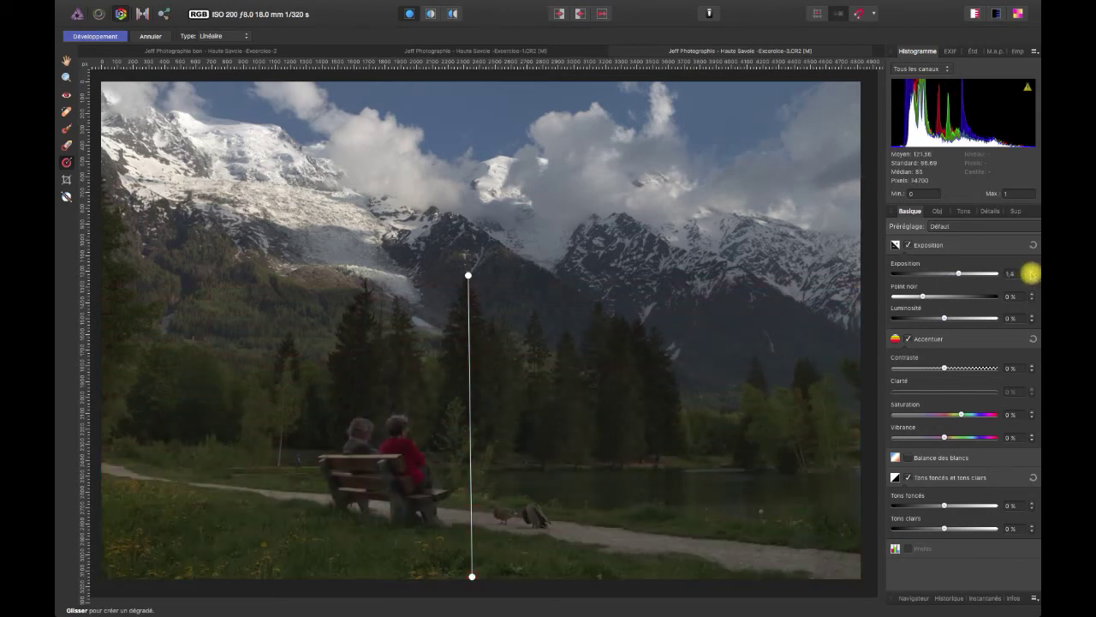
scroll(1030, 272, up, 1)
scroll(1031, 296, up, 1)
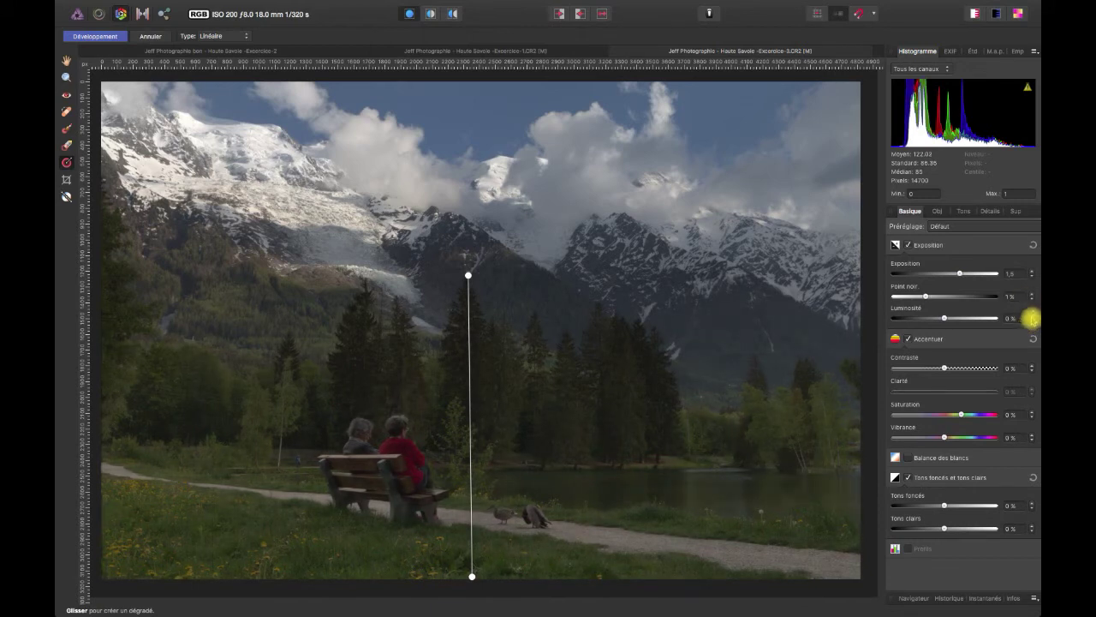
scroll(1031, 319, up, 2)
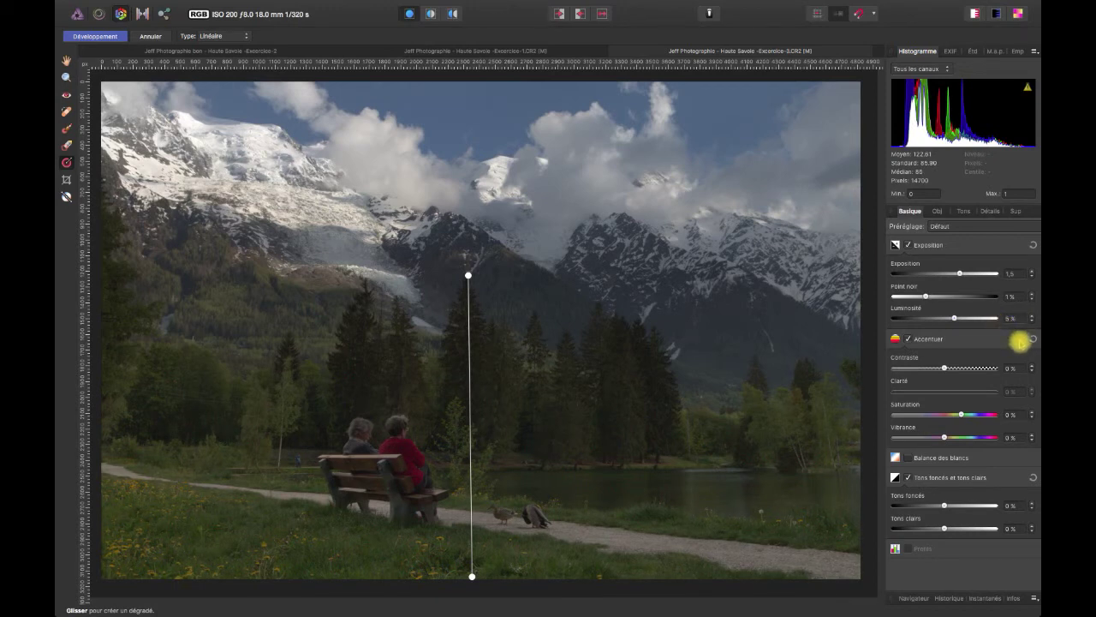
scroll(1033, 368, up, 2)
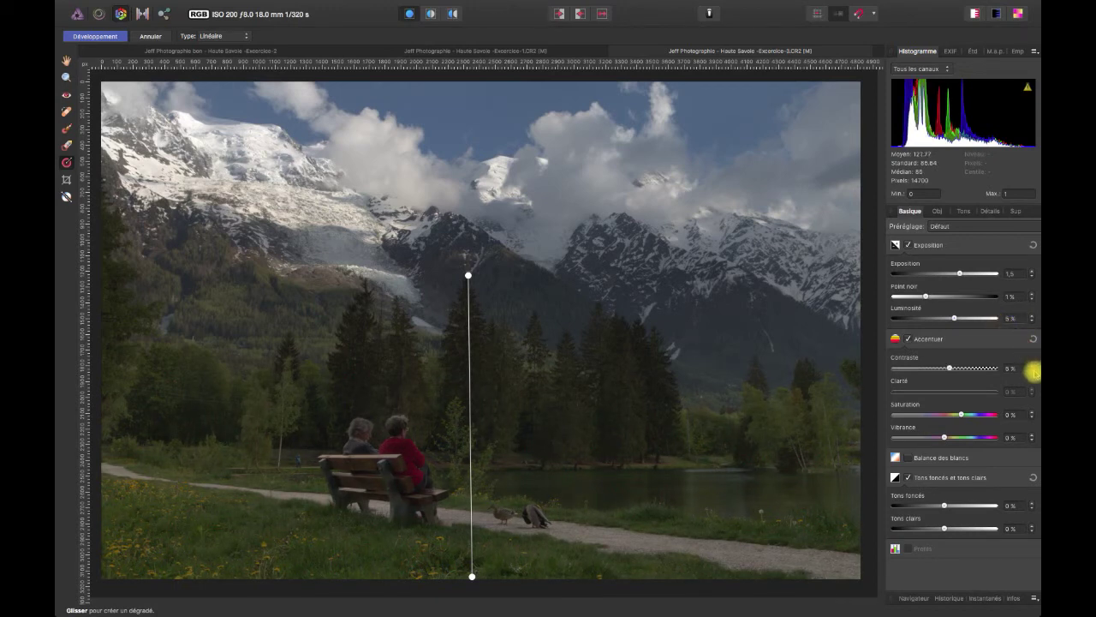
Set the gradient overlay's saturation to 25%, vibrance to 29%, shadows to -11% and highlights to 71%, and return to the overlay list.
click(975, 415)
drag(976, 415, 979, 415)
click(974, 437)
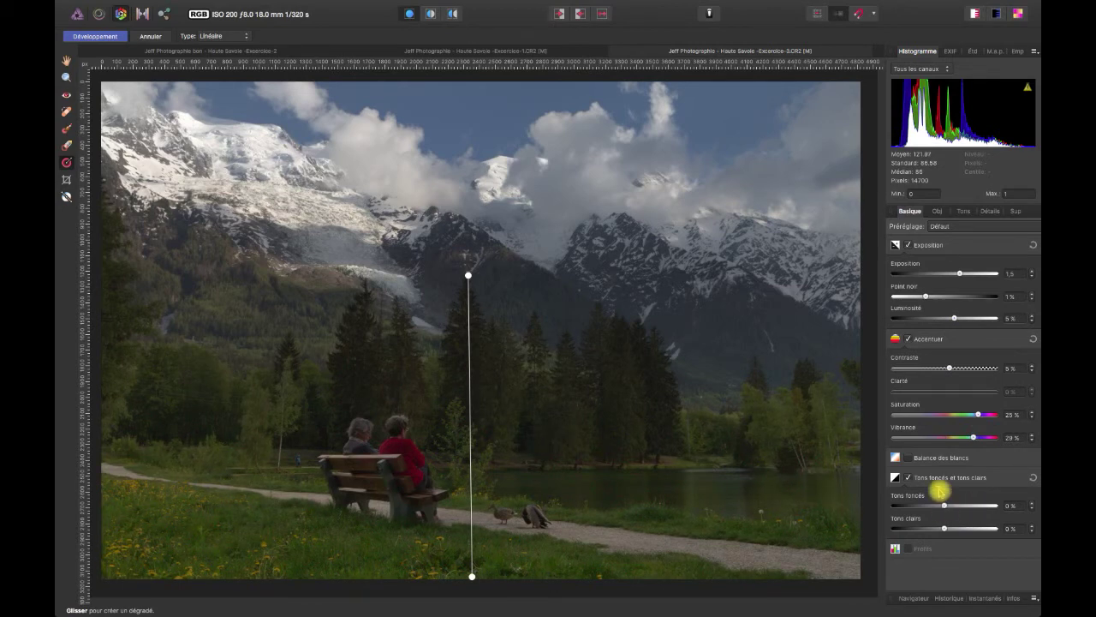
drag(945, 504, 980, 529)
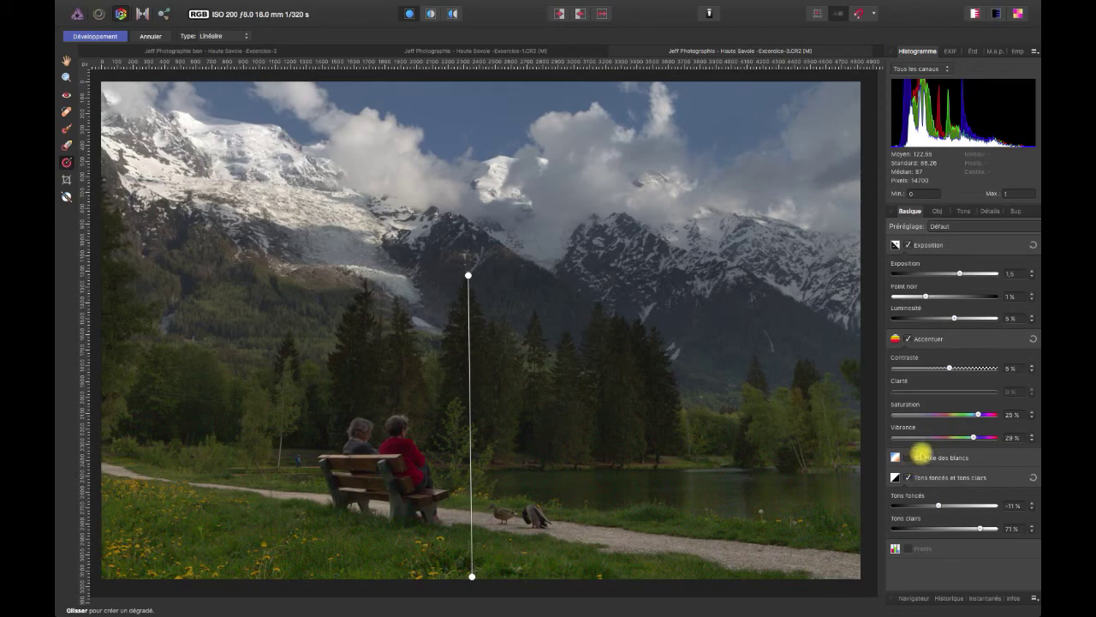
click(1020, 212)
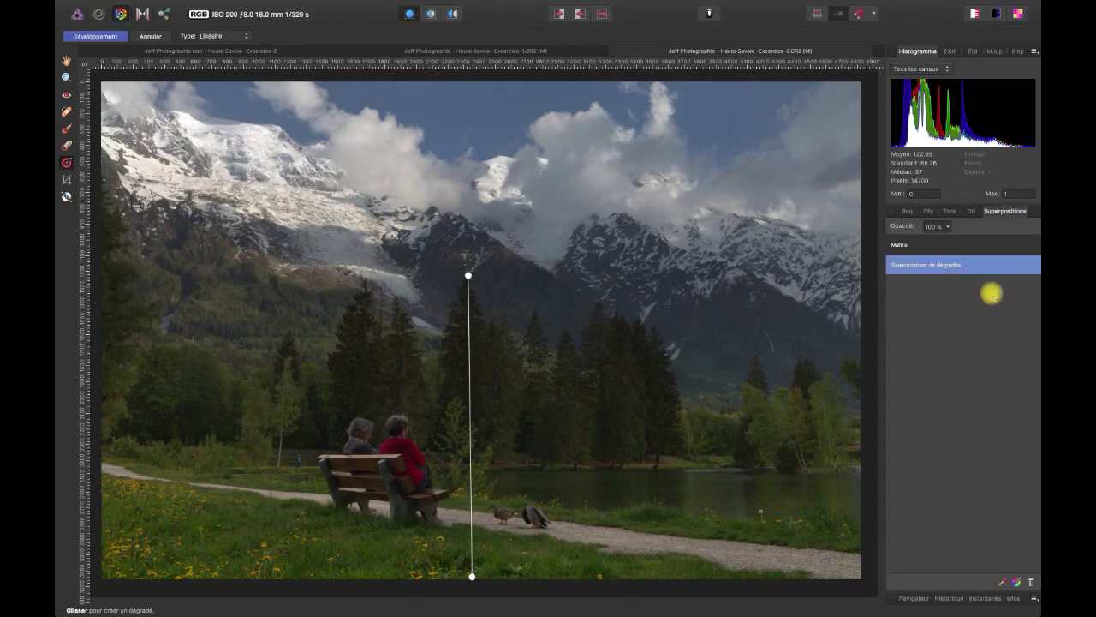
Add a second linear gradient overlay from the photo's upper edge down to the tall central fir's tip, with exposure 0.2.
click(1017, 582)
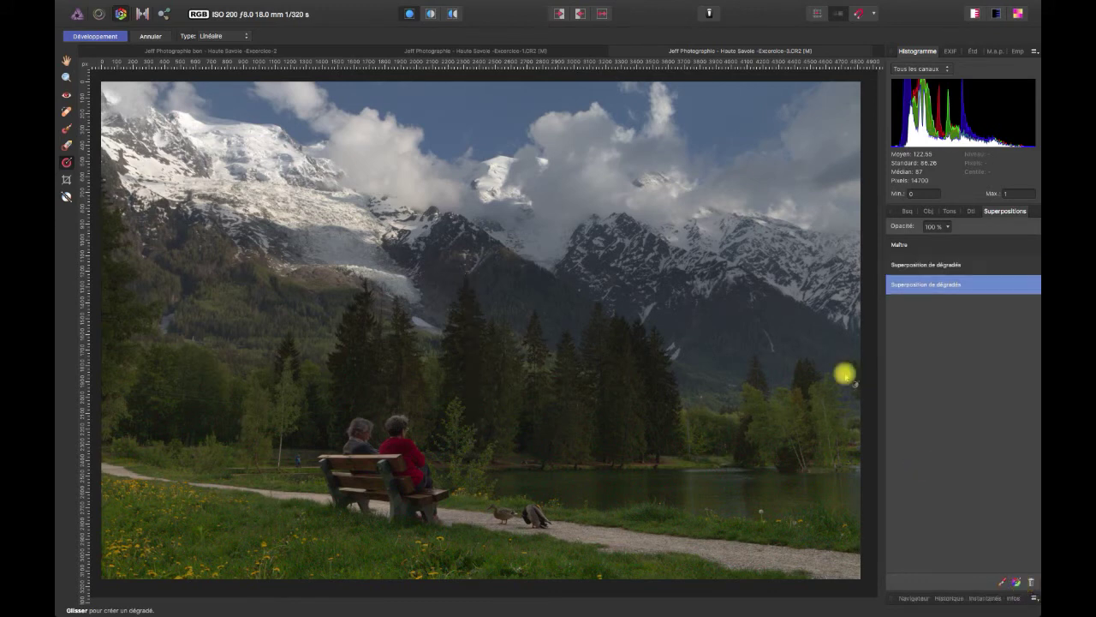
drag(452, 80, 447, 274)
click(904, 211)
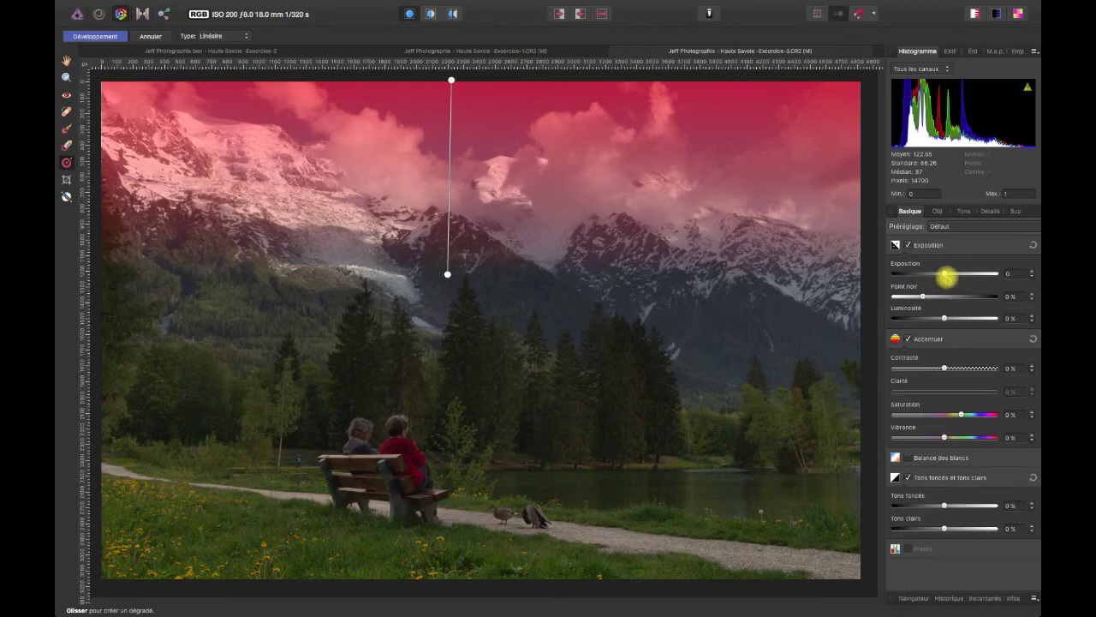
drag(946, 275, 949, 286)
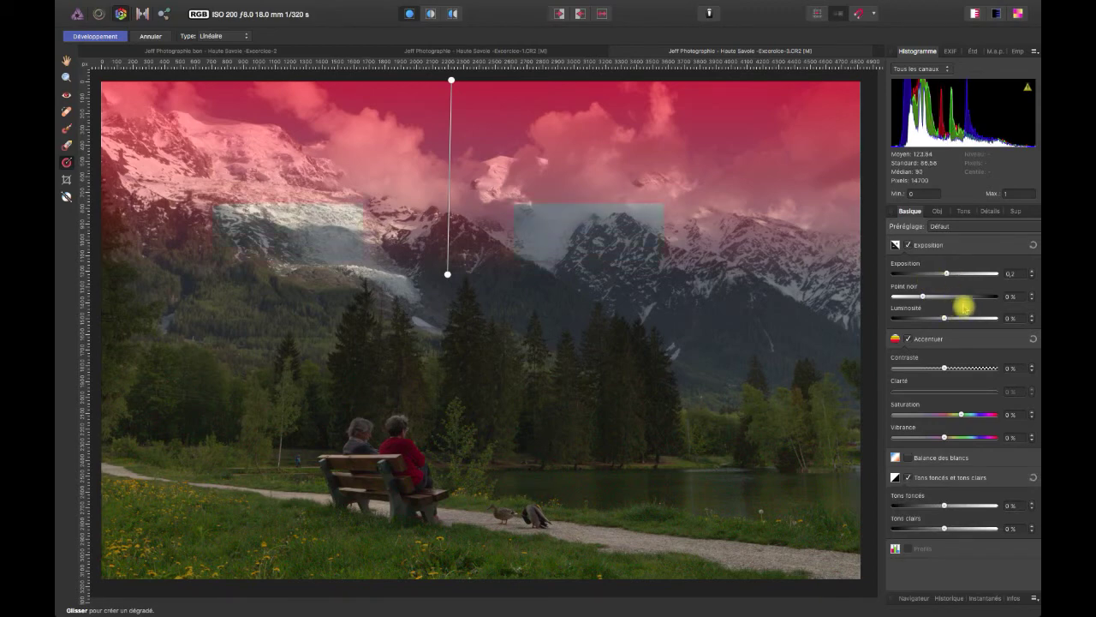
Set the sky overlay's brightness to 1%, contrast to 2%, saturation to 18%, vibrance to 38% and highlights to 15%, and return to the overlay list.
click(1032, 315)
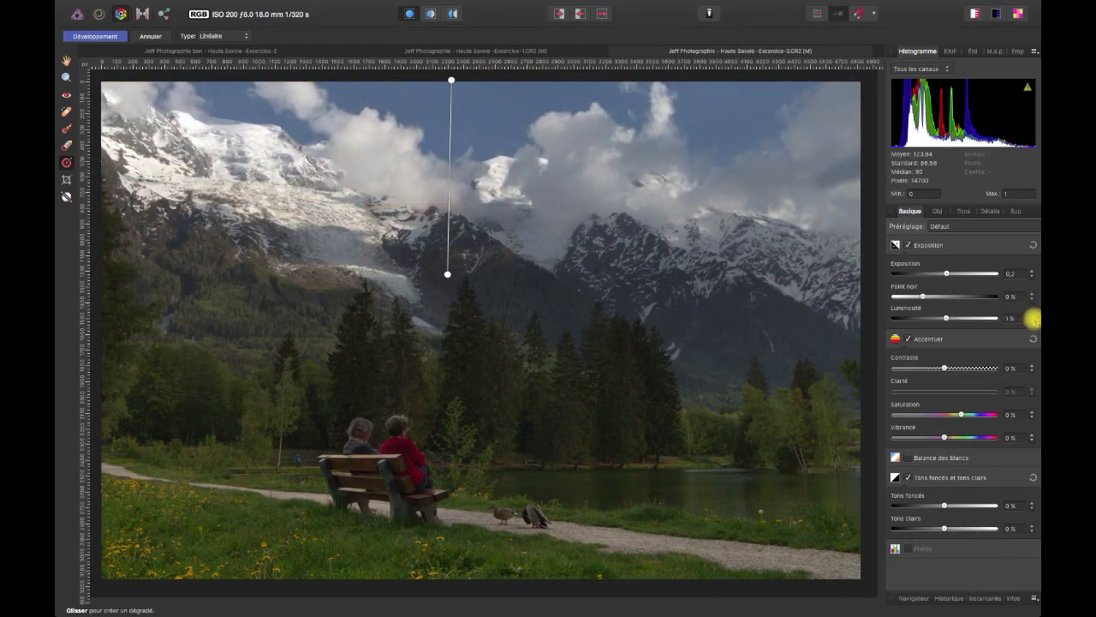
click(1032, 366)
click(1032, 365)
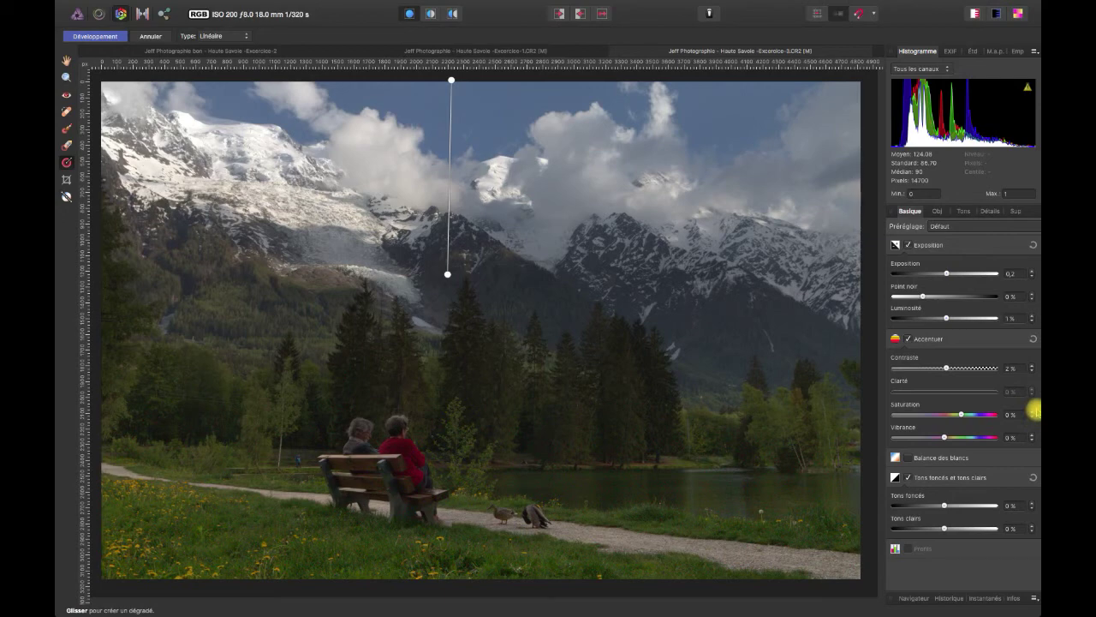
drag(1033, 415, 1029, 414)
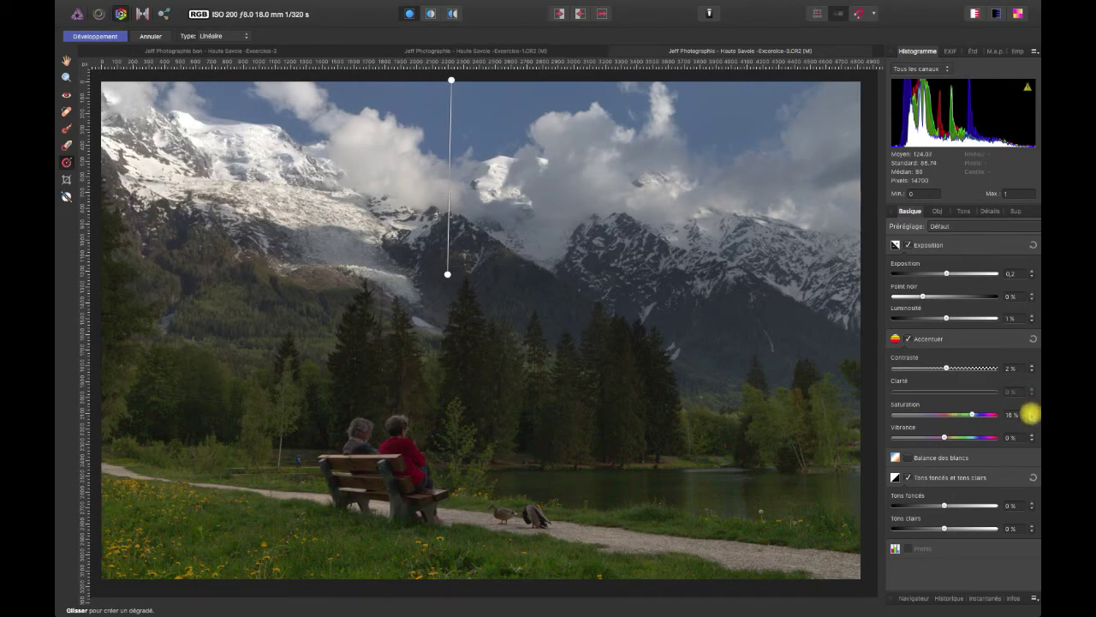
scroll(1032, 417, up, 1)
scroll(1030, 437, up, 10)
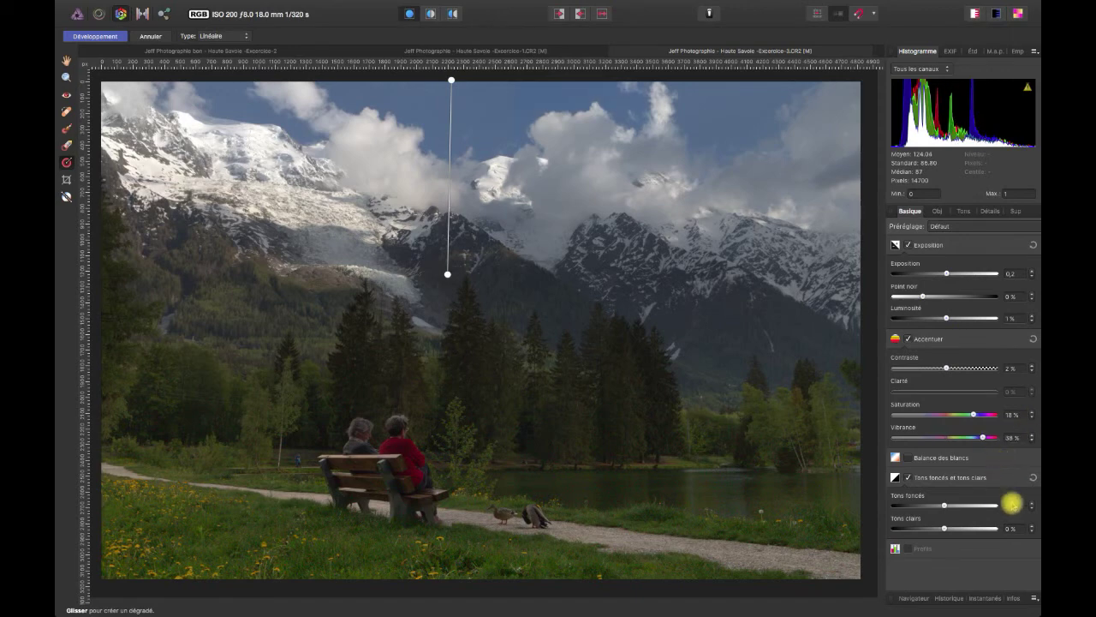
scroll(1033, 522, up, 4)
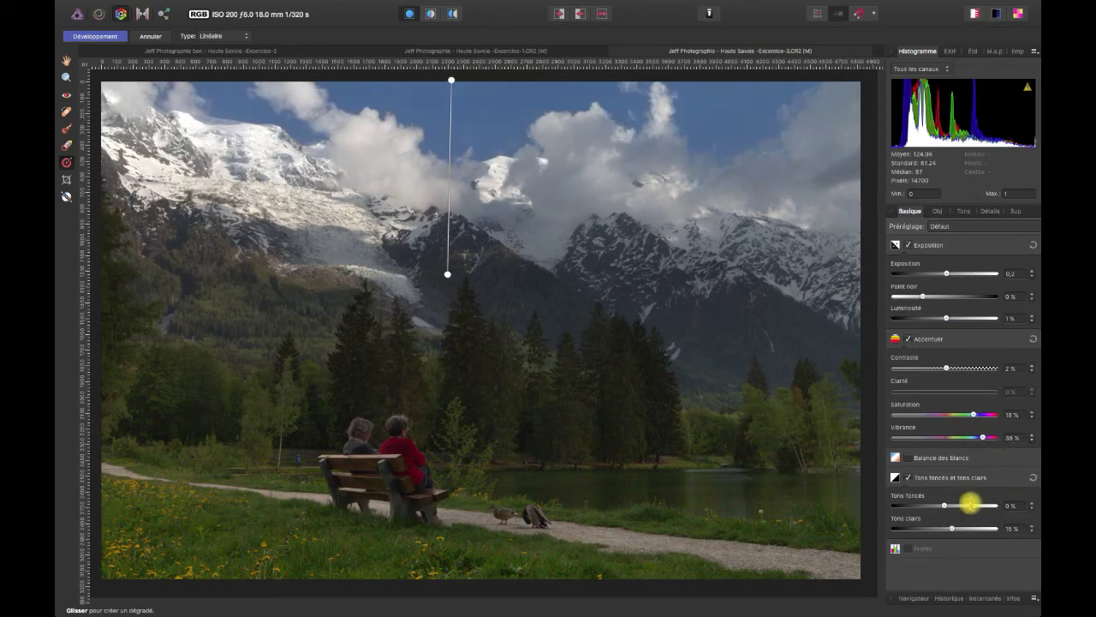
click(1021, 211)
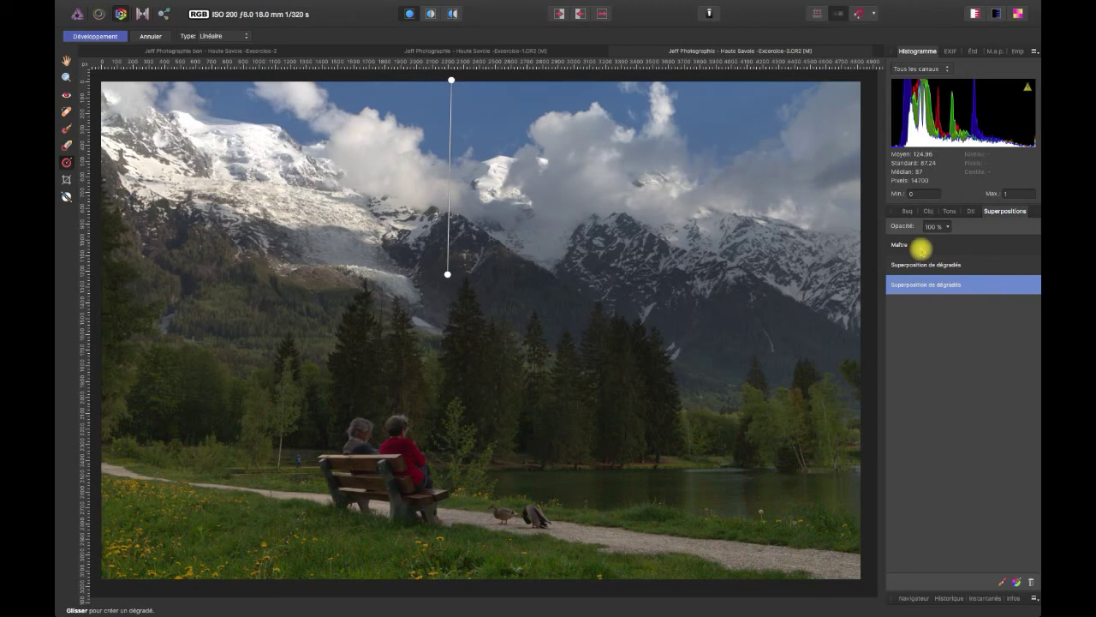
Refine the details of the master image with radius and amount at 5%, checking the couple on the bench up close.
click(916, 246)
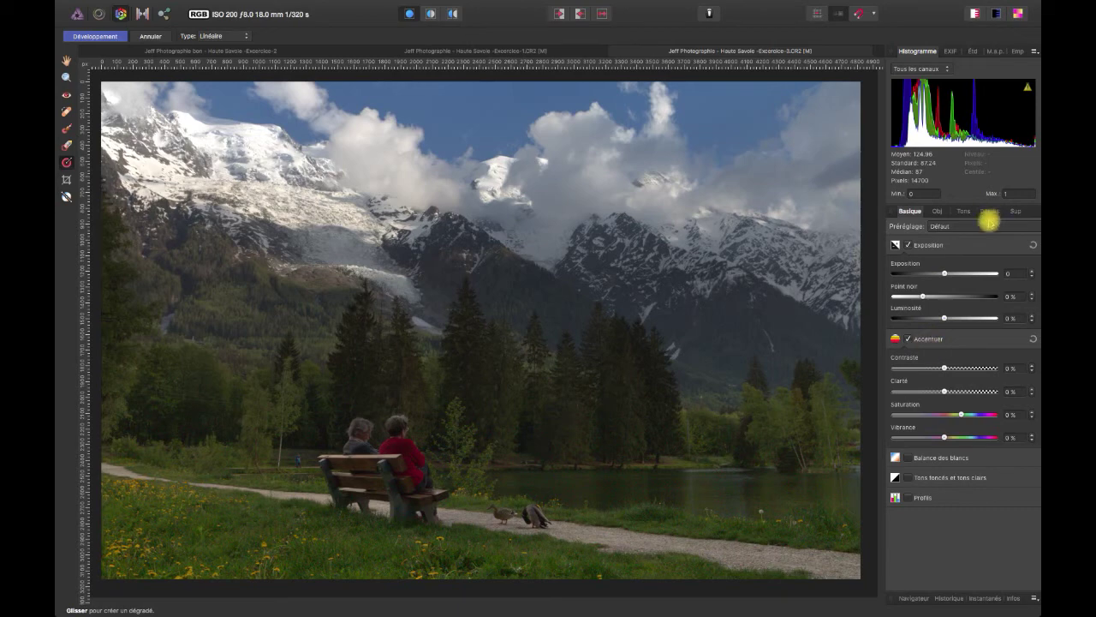
click(989, 211)
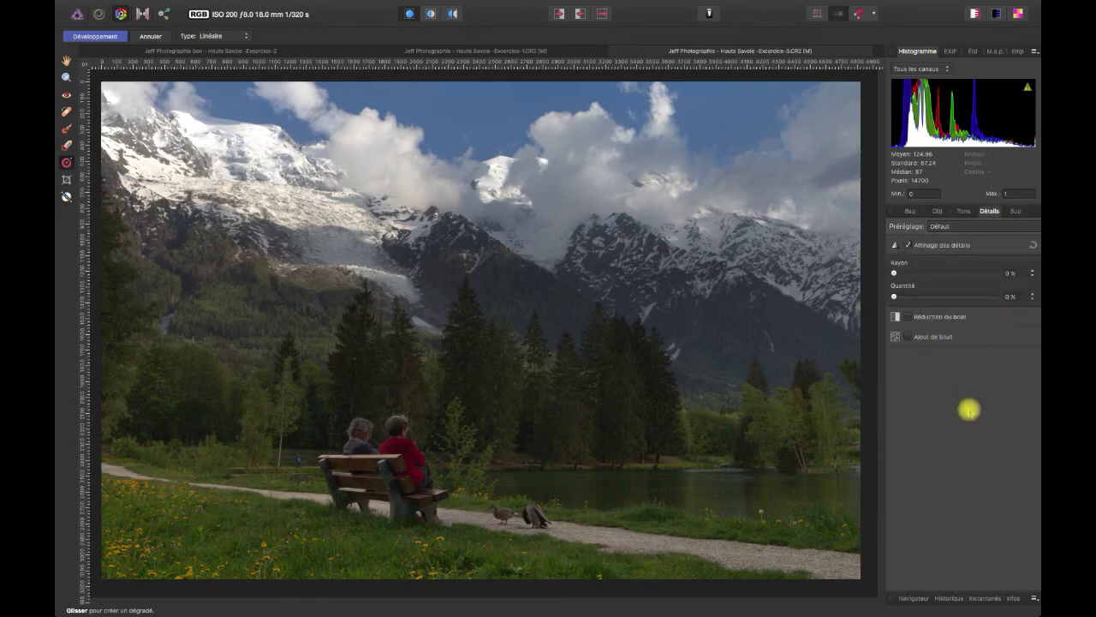
drag(893, 274, 913, 274)
key(z)
click(397, 441)
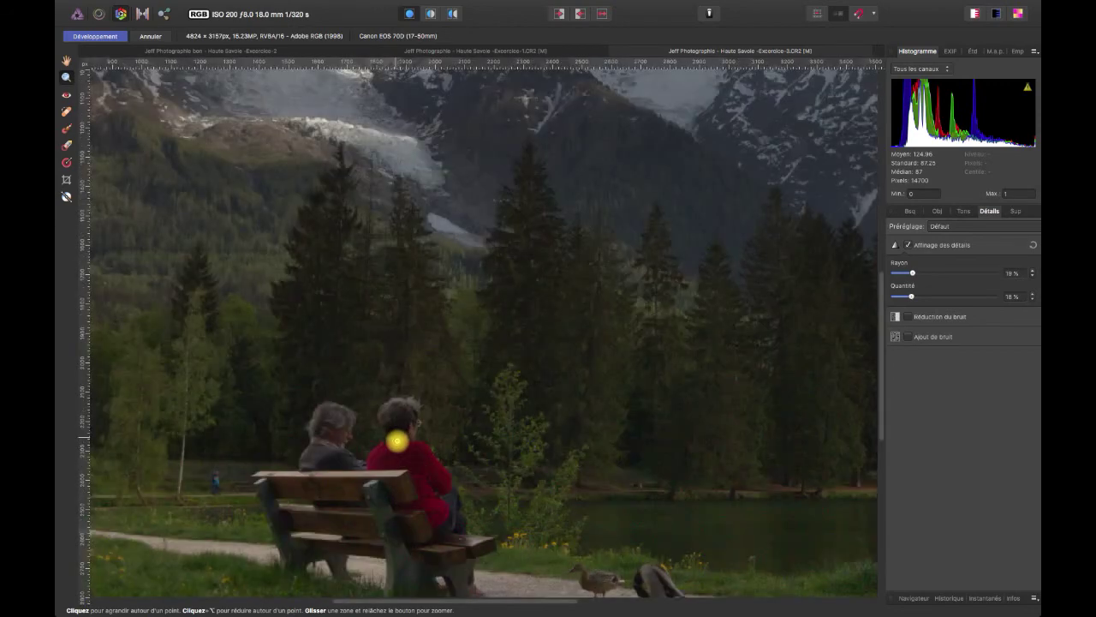
click(396, 441)
click(396, 441)
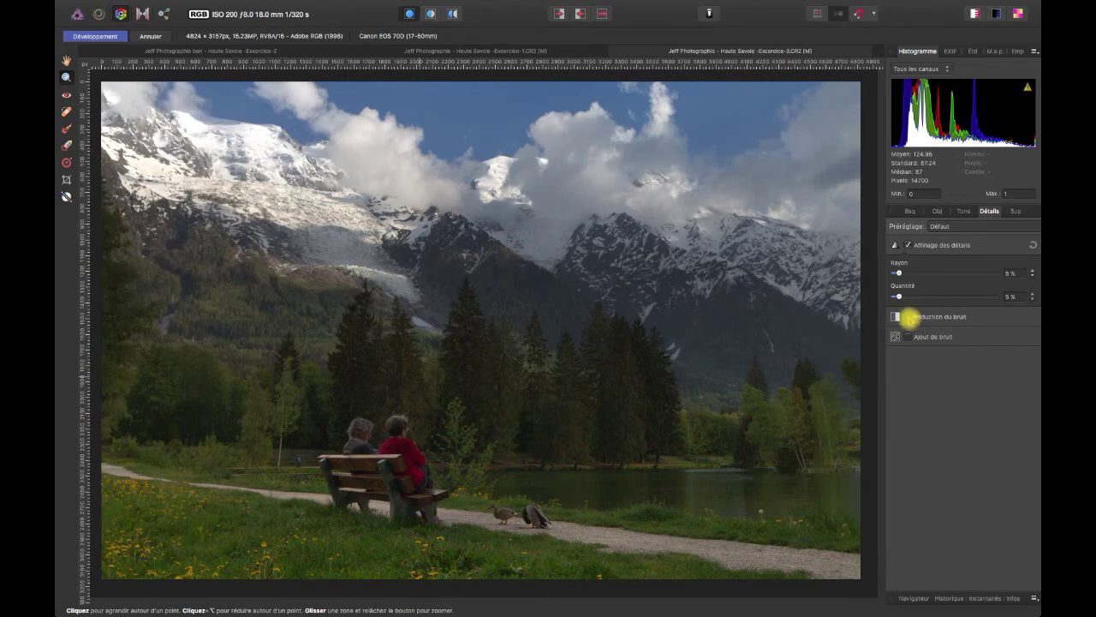
Enable noise reduction on the master image with luminance at 28% and colours at 31%.
click(908, 317)
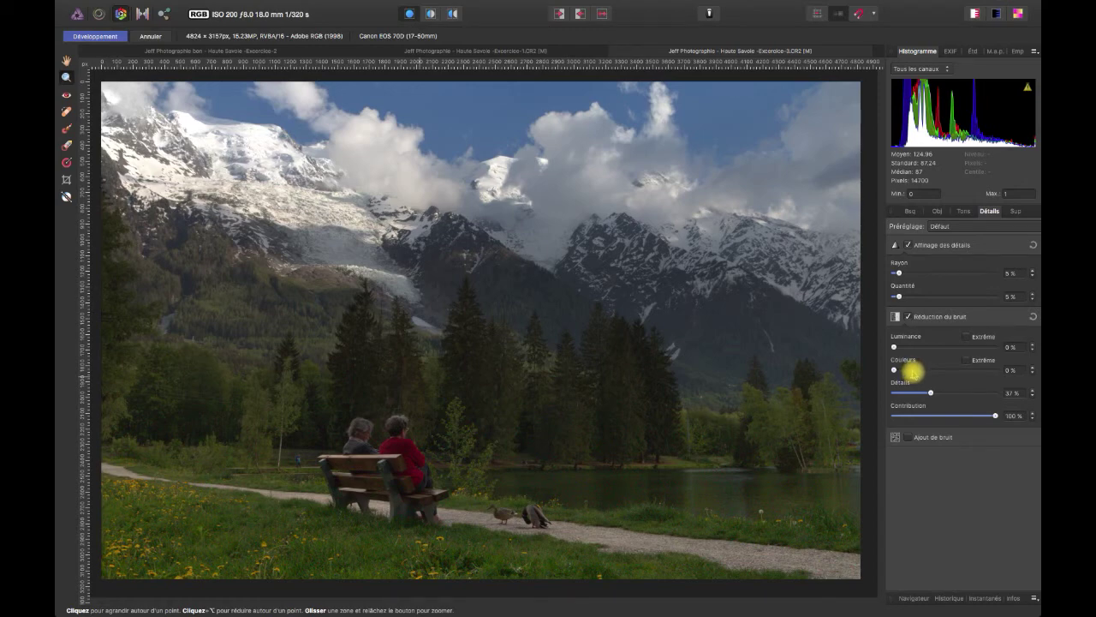
click(922, 370)
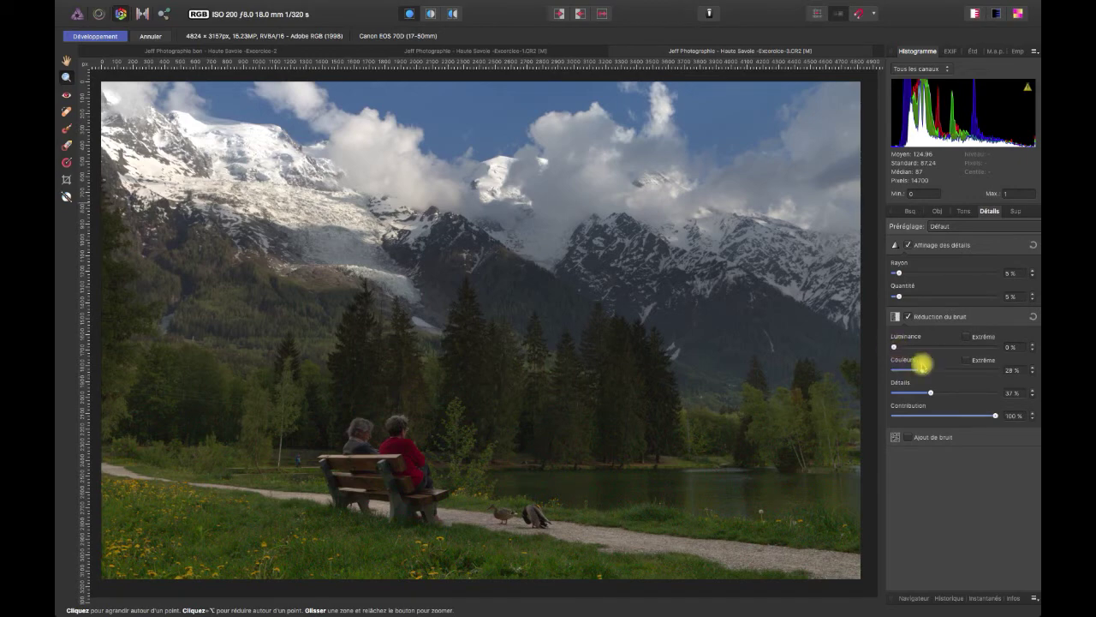
click(926, 370)
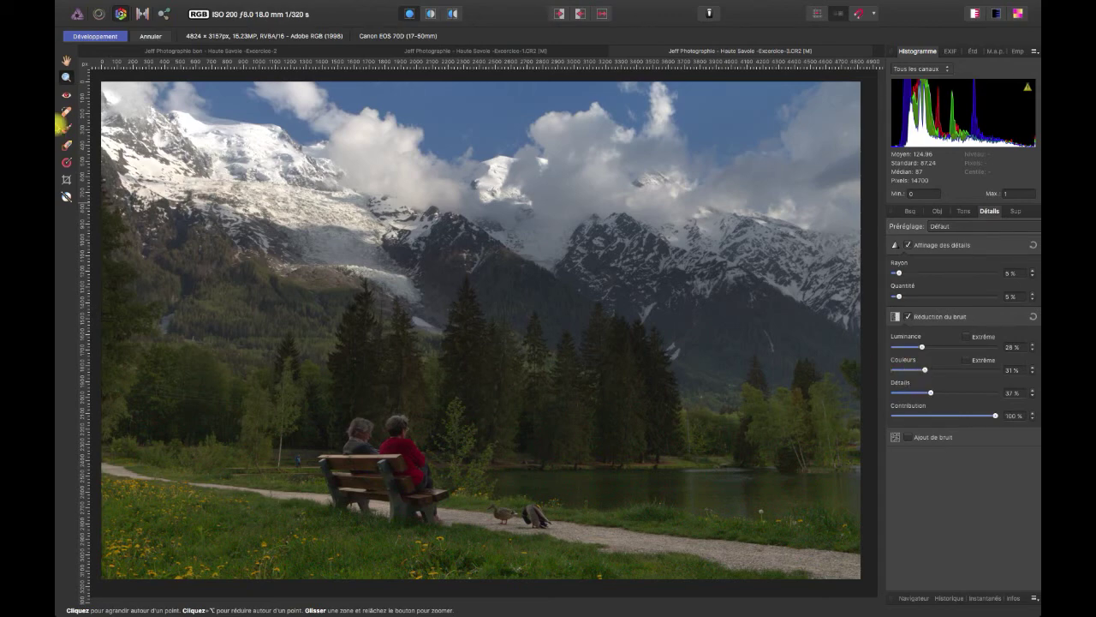
Raise the noise reduction to 40% luminance and 41% colours while inspecting the bench area, and apply the development.
click(501, 445)
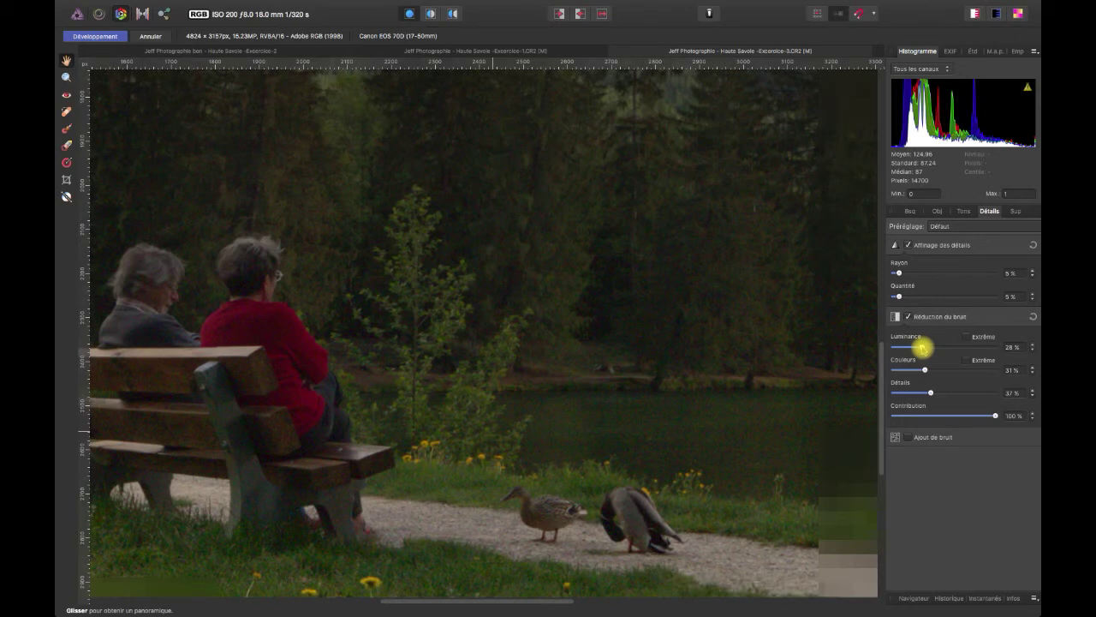
drag(923, 346, 934, 347)
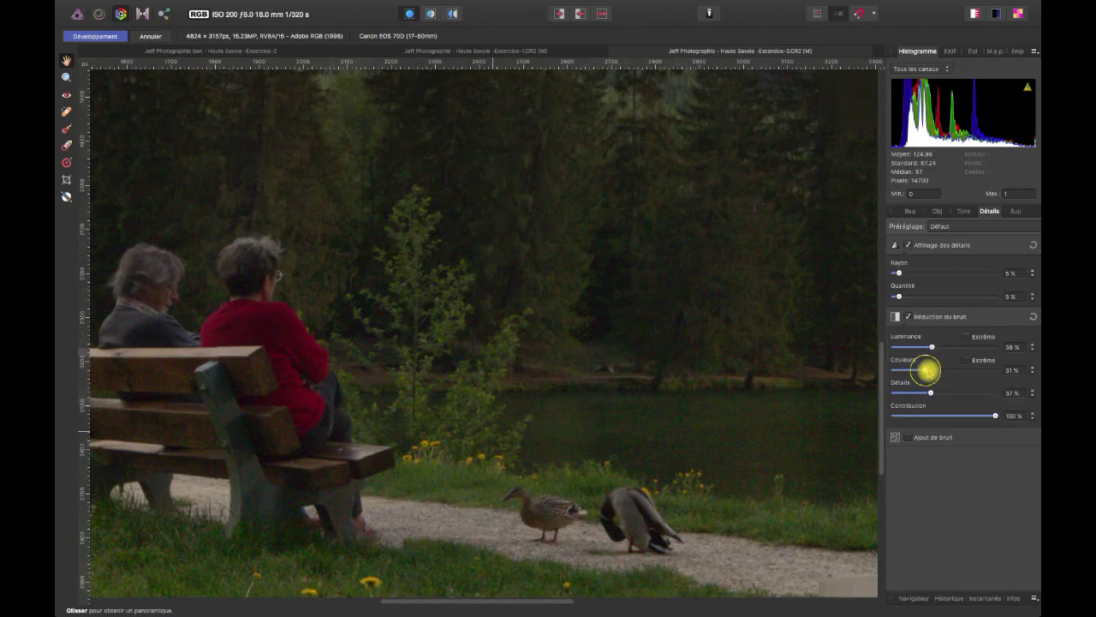
drag(926, 370, 933, 370)
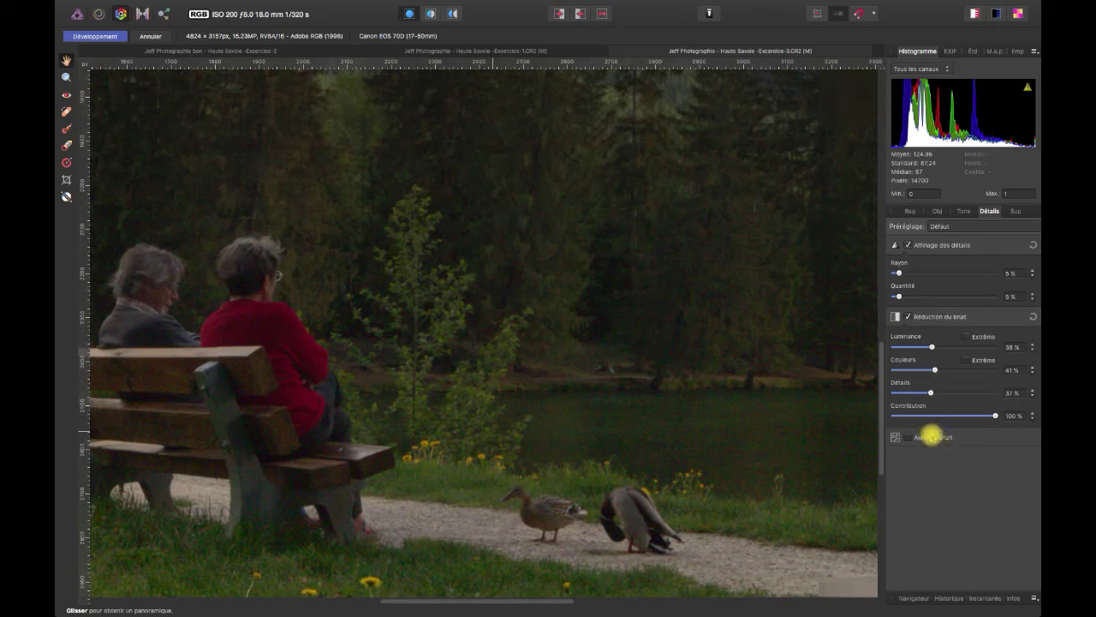
key(super+0)
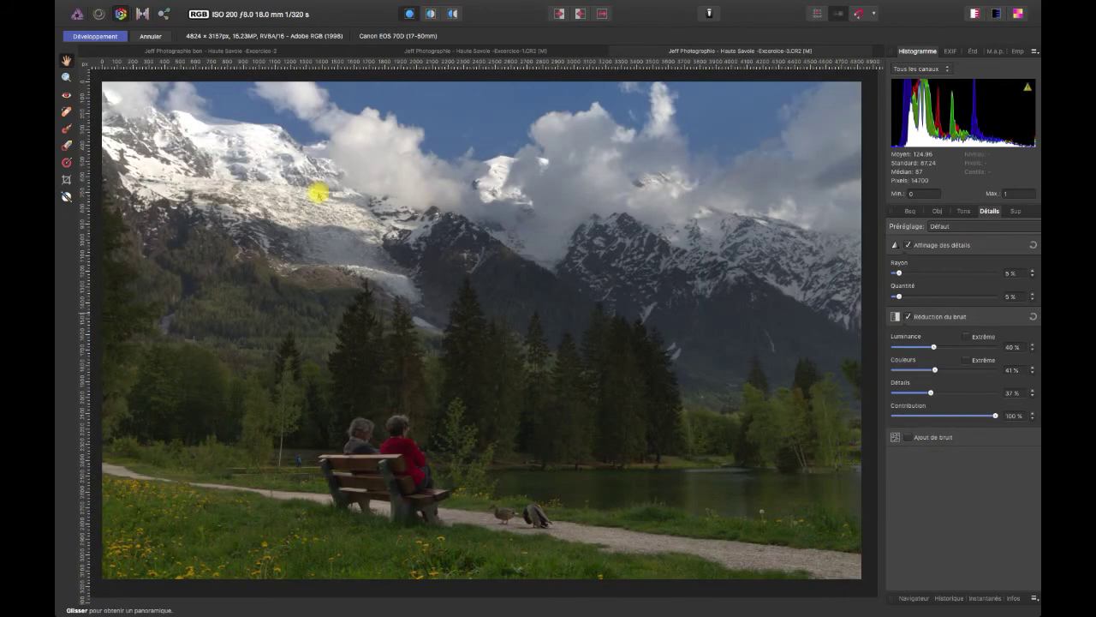
click(95, 36)
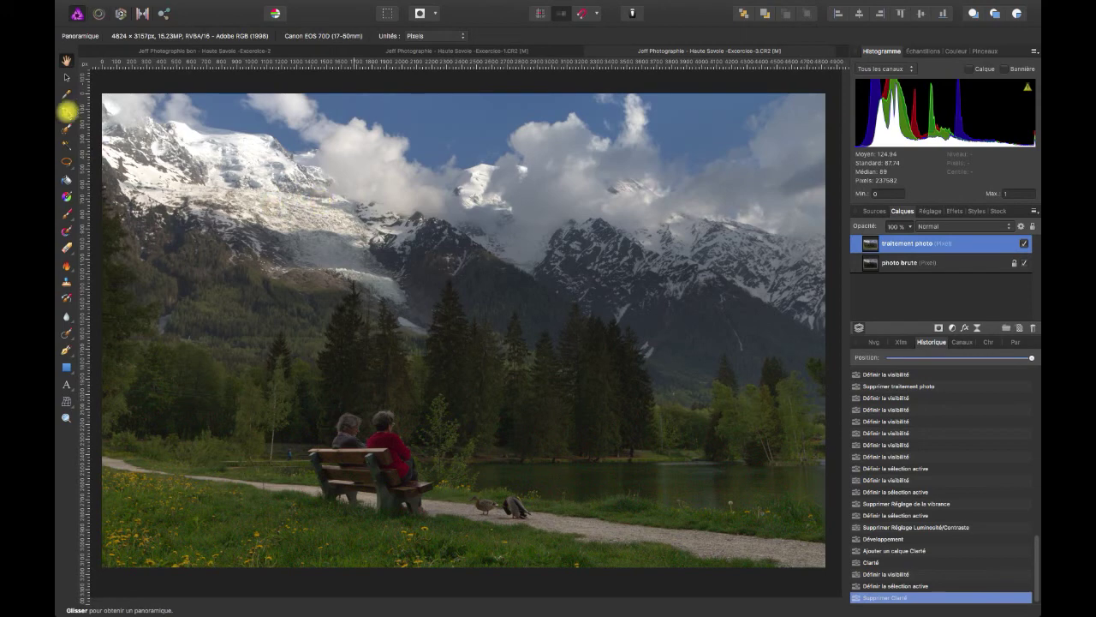
Try a 16:9 crop of the developed photo with the frame shifted slightly downward, and undo it.
click(67, 112)
click(292, 36)
click(281, 182)
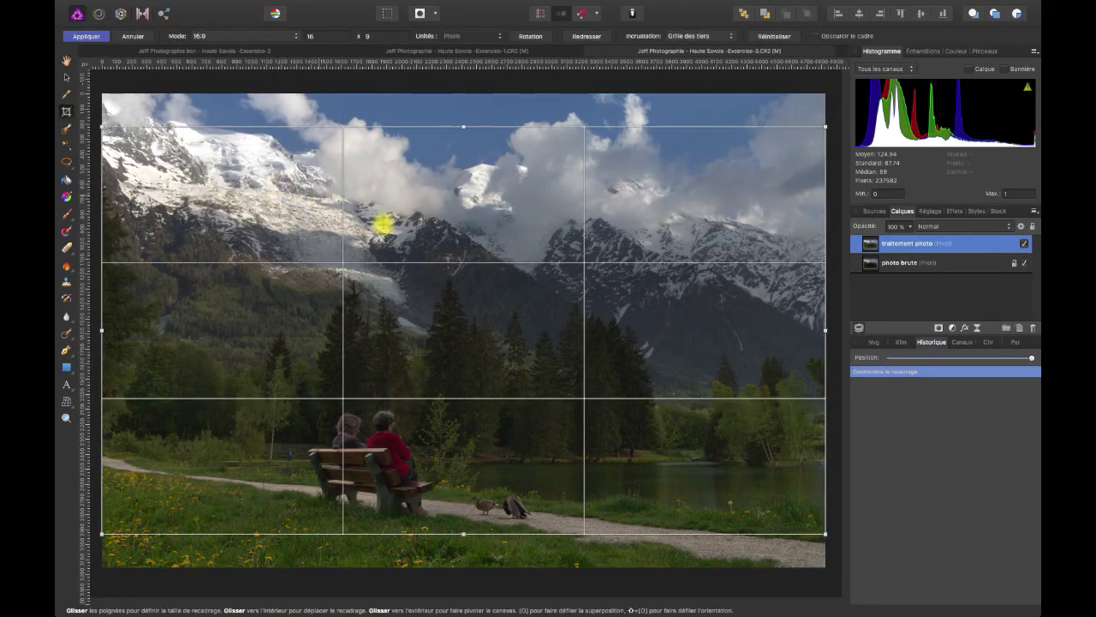
drag(431, 221, 430, 230)
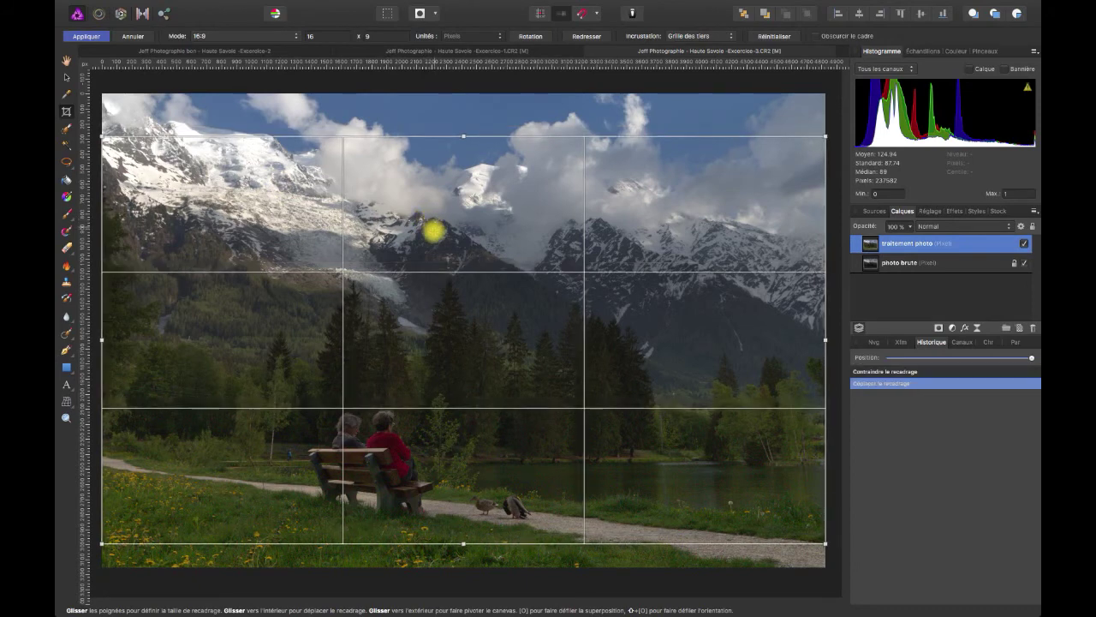
key(ctrl+z)
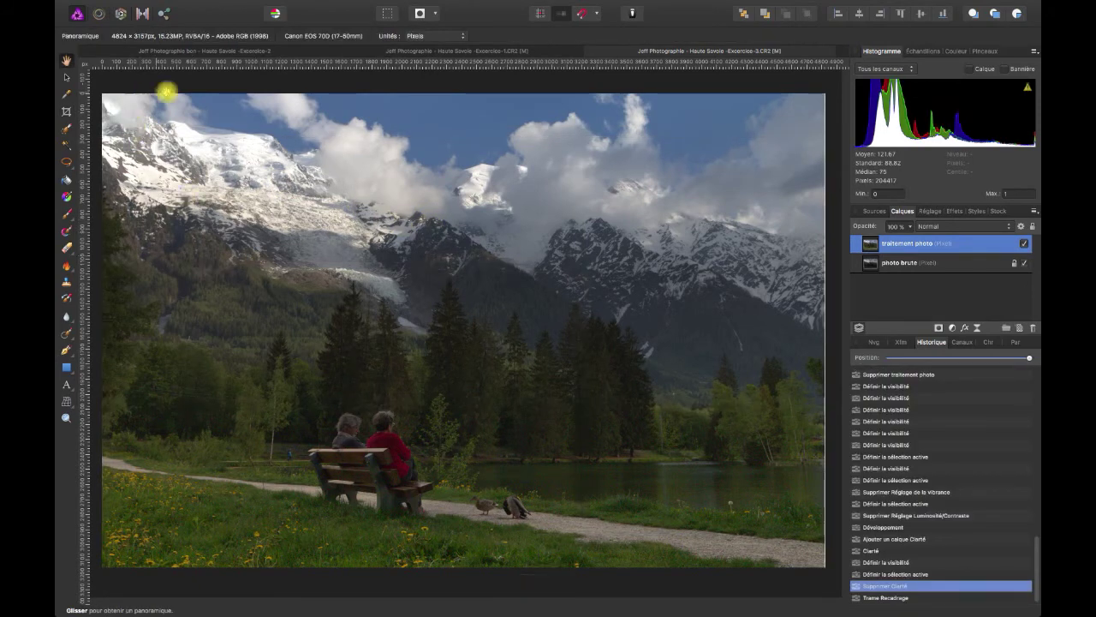
Crop the developed photo to 4668 × 3041 px, trimming mainly its left edge.
click(66, 114)
drag(123, 331, 139, 335)
key(ctrl+z)
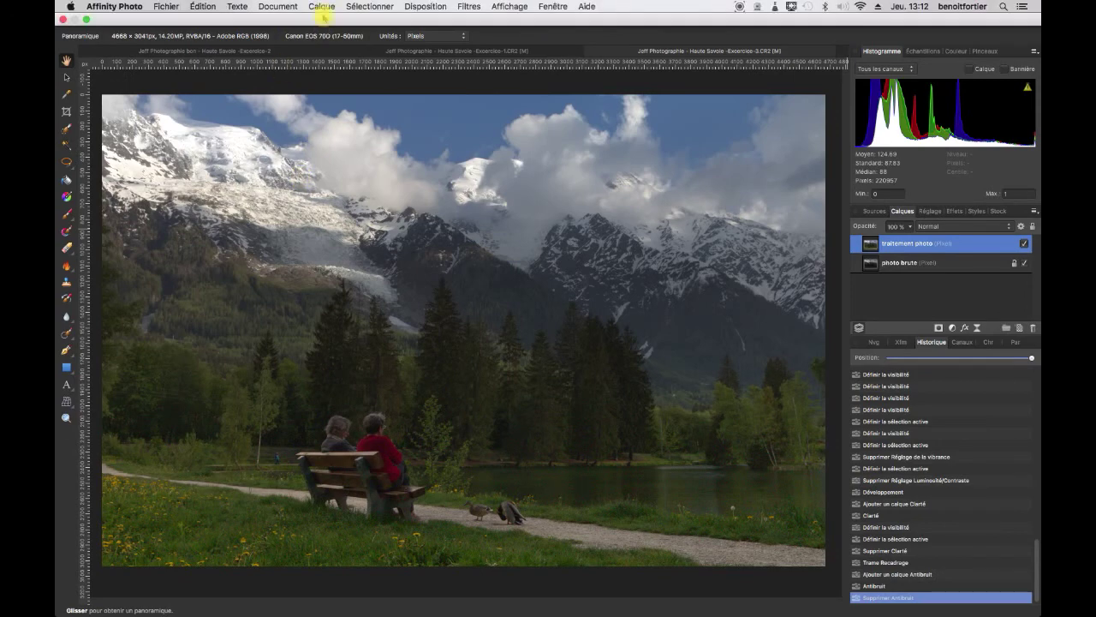
Add a live Clarity filter layer with a 1 px radius to the traitement photo layer.
click(321, 6)
mouse_move(370, 118)
click(540, 224)
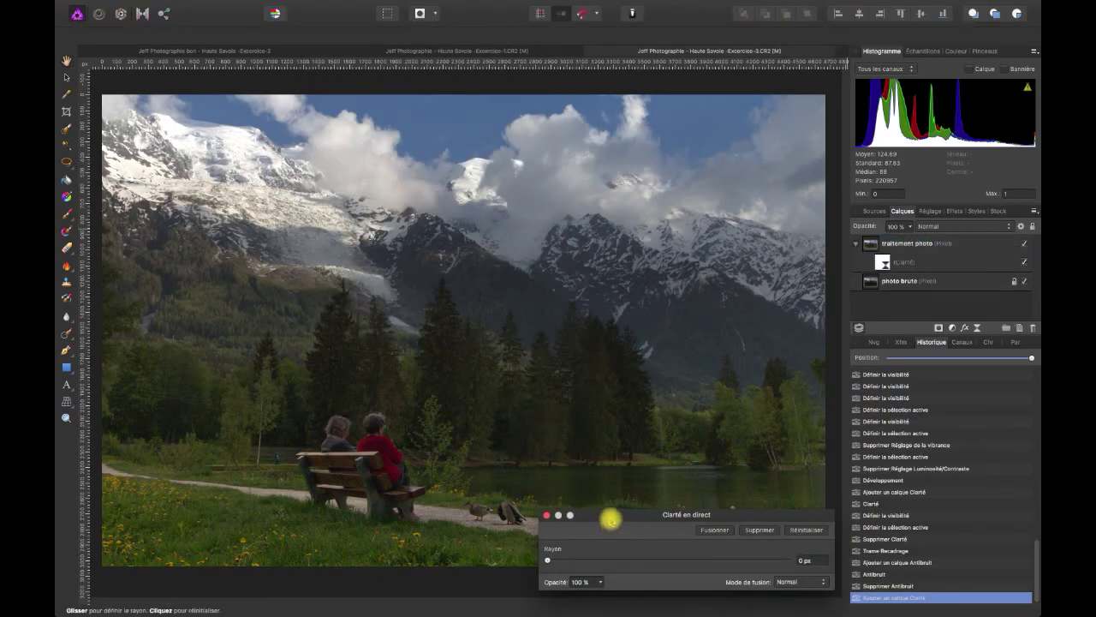
drag(610, 517, 587, 153)
drag(524, 195, 576, 193)
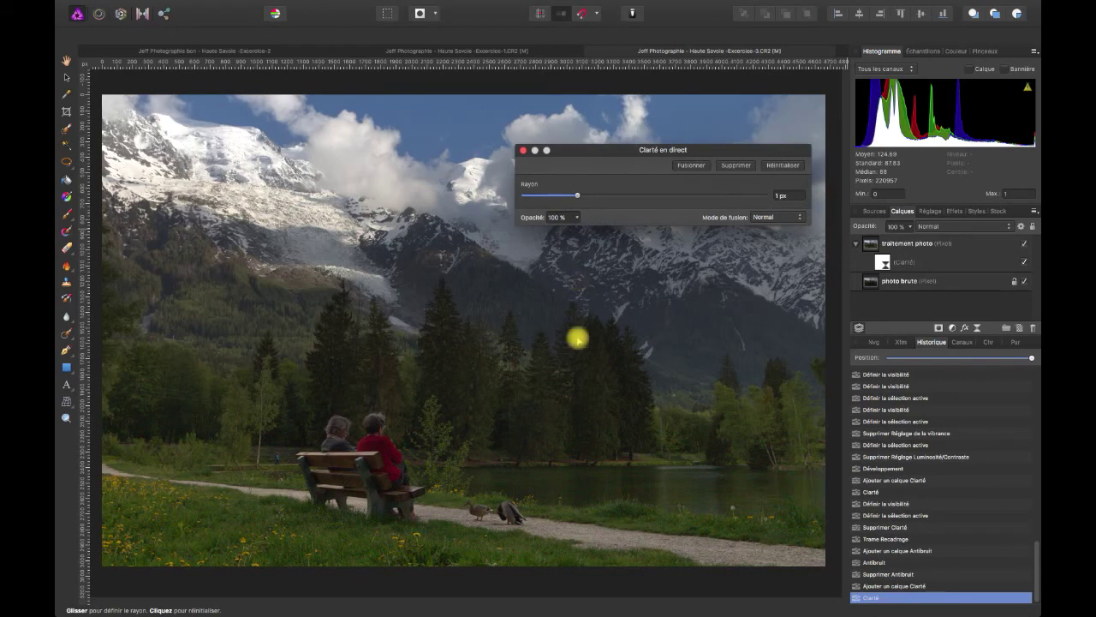
click(523, 150)
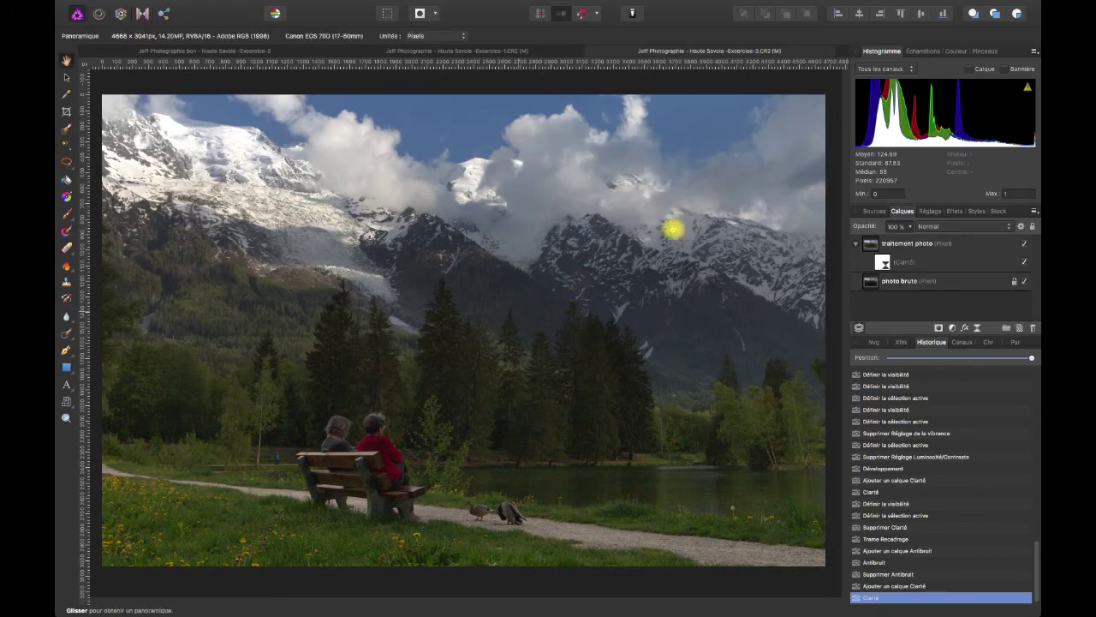
Add a live Denoise filter layer with luminance and chrominance noise reduction at 14%.
click(880, 262)
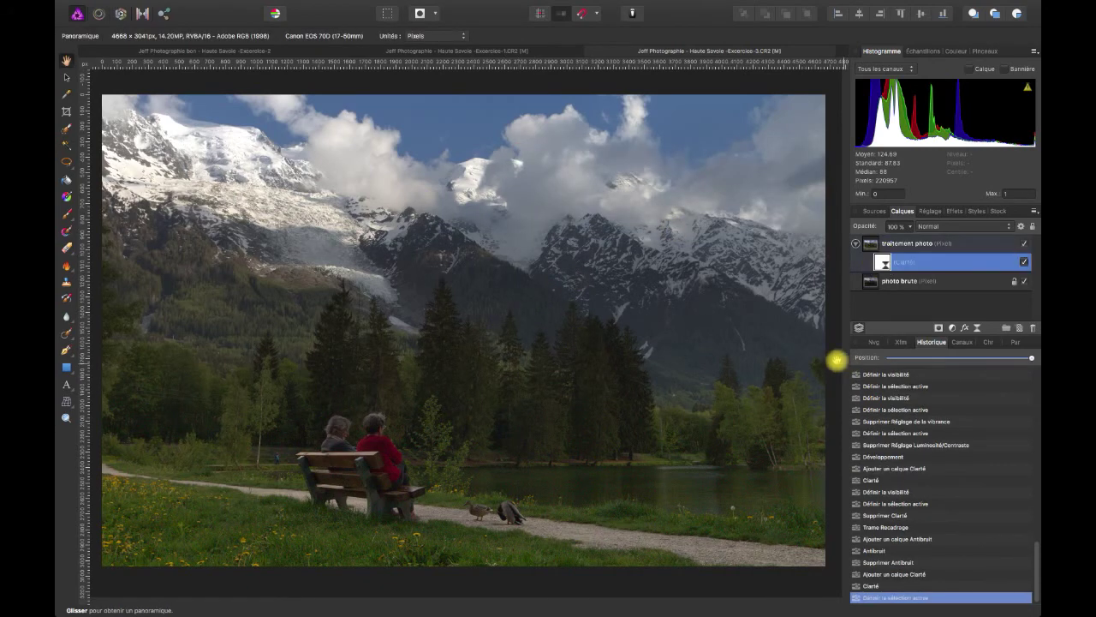
click(330, 6)
mouse_move(402, 105)
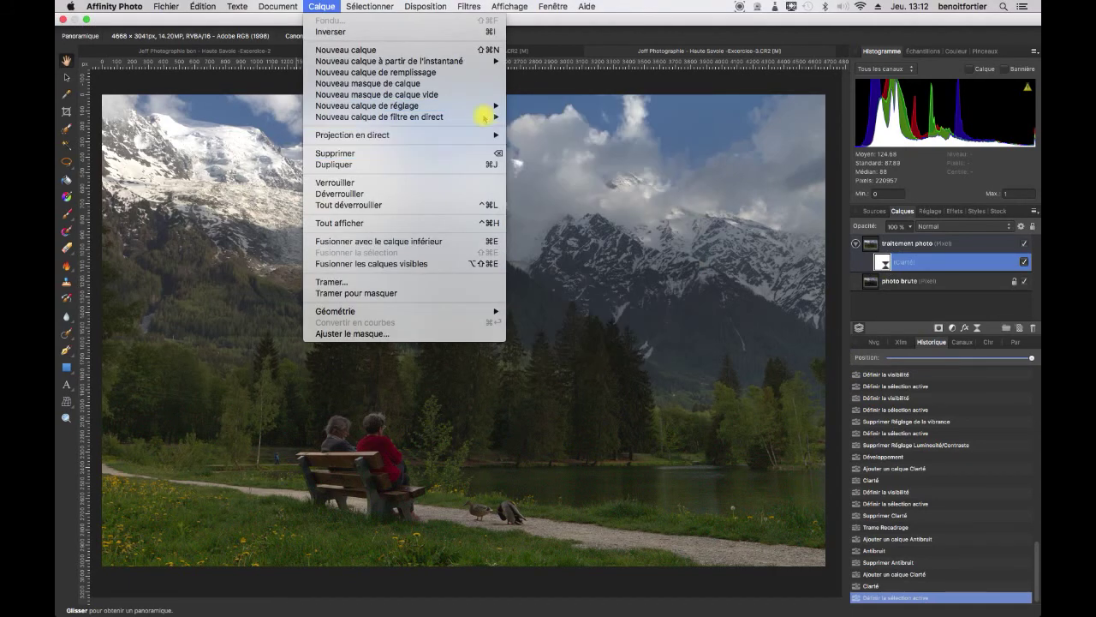
mouse_move(485, 116)
click(544, 350)
drag(632, 448, 655, 45)
drag(569, 94, 605, 92)
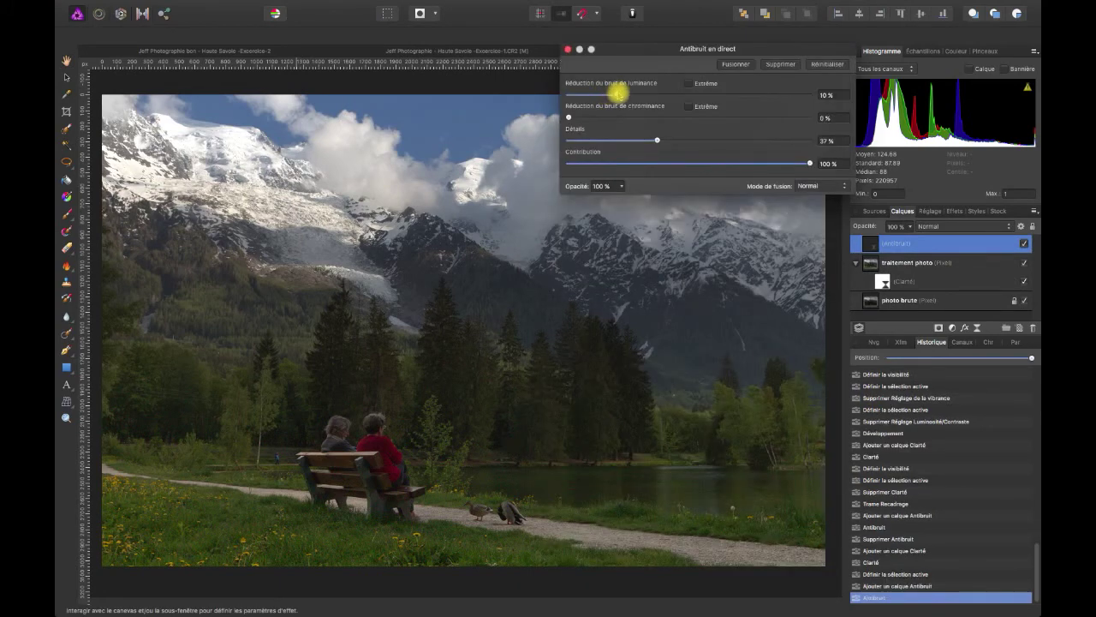
drag(569, 118, 619, 116)
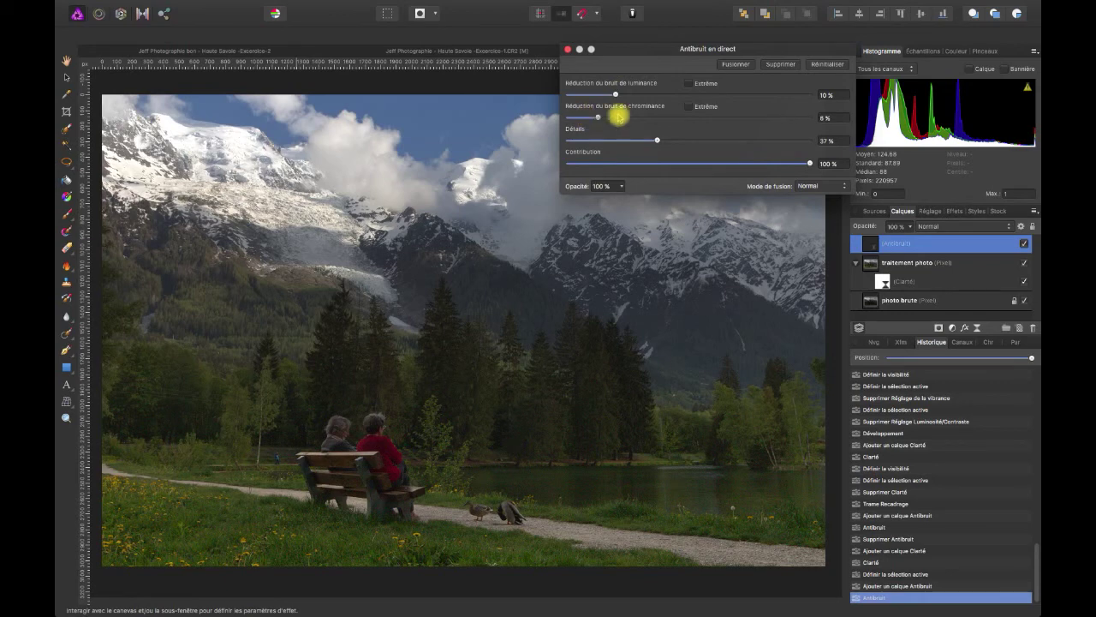
drag(603, 219, 613, 291)
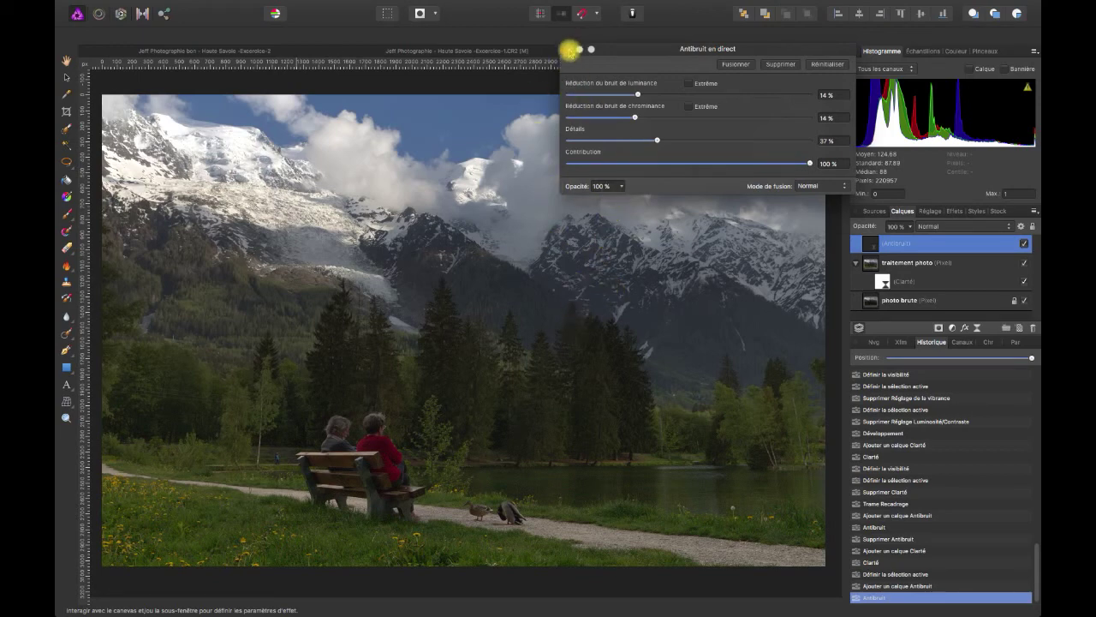
click(568, 50)
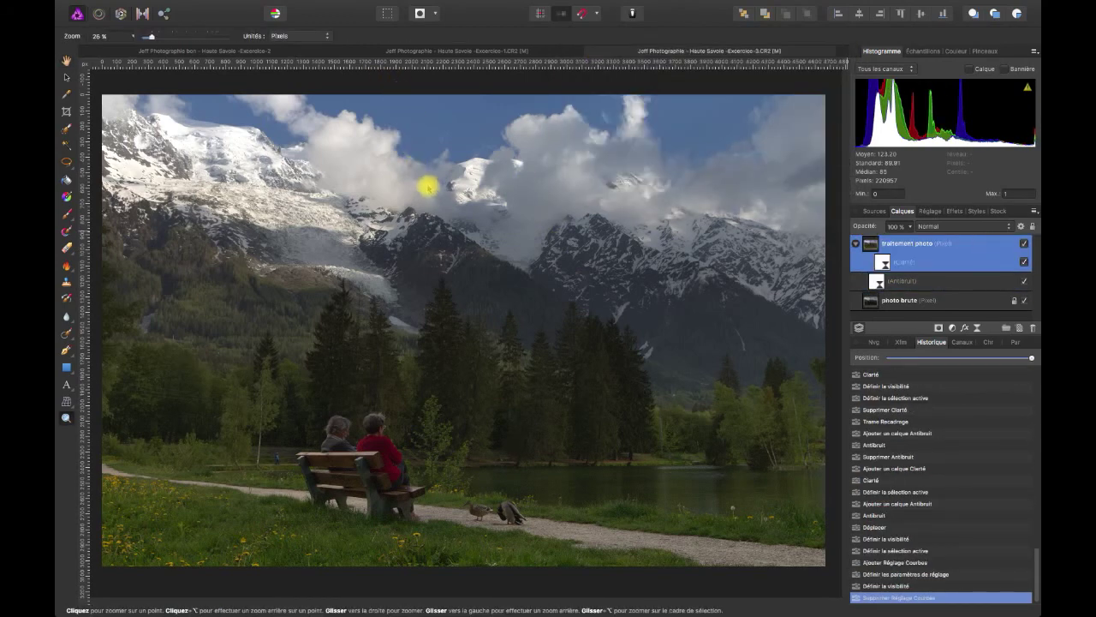
Add a Curves adjustment layer above the developed photo, with points at the quarter tones and three-quarter tones of the master curve.
click(322, 6)
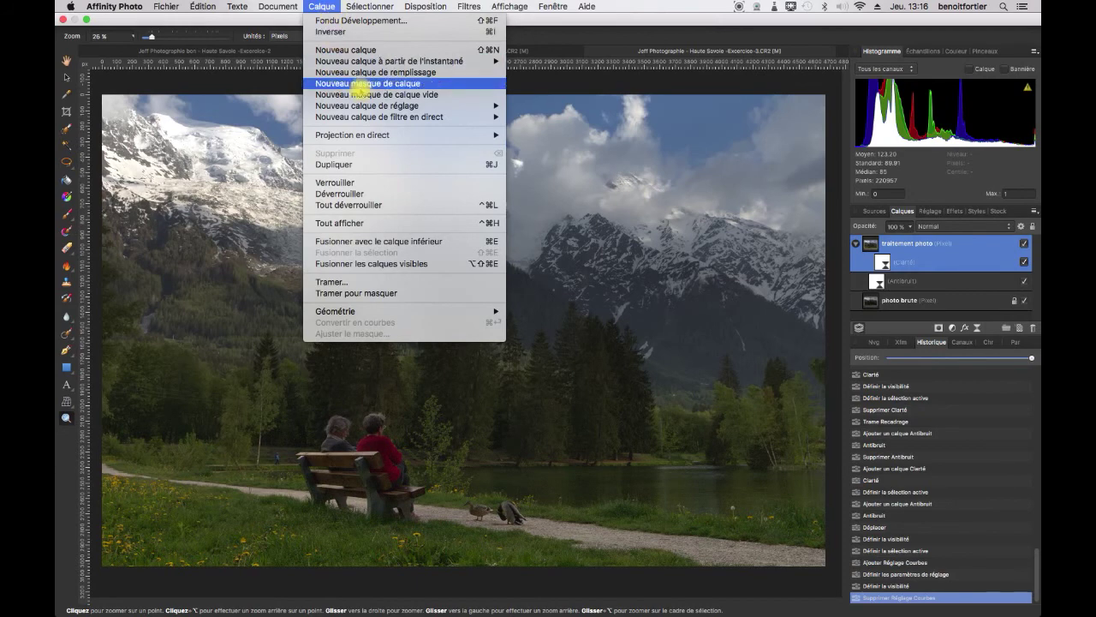
mouse_move(390, 105)
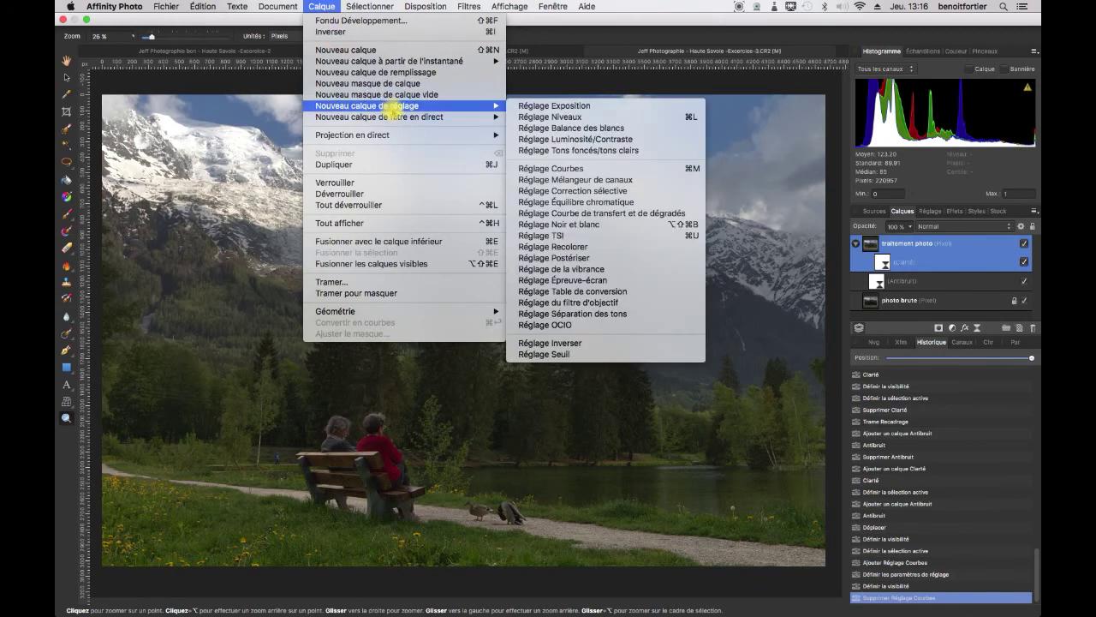
click(550, 168)
click(709, 248)
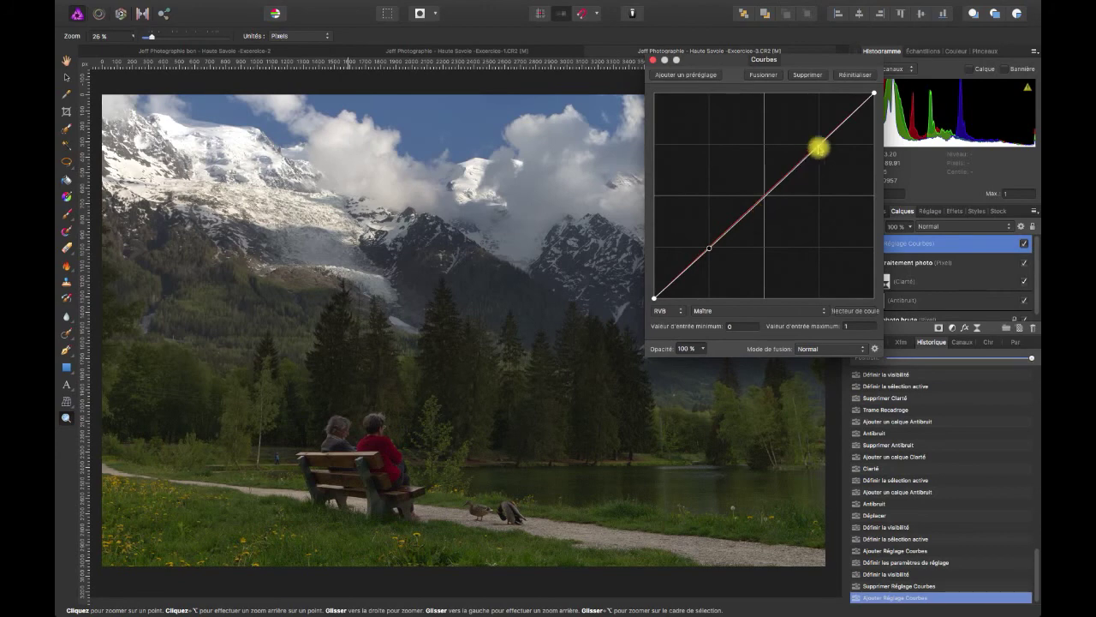
click(817, 148)
drag(717, 62, 728, 33)
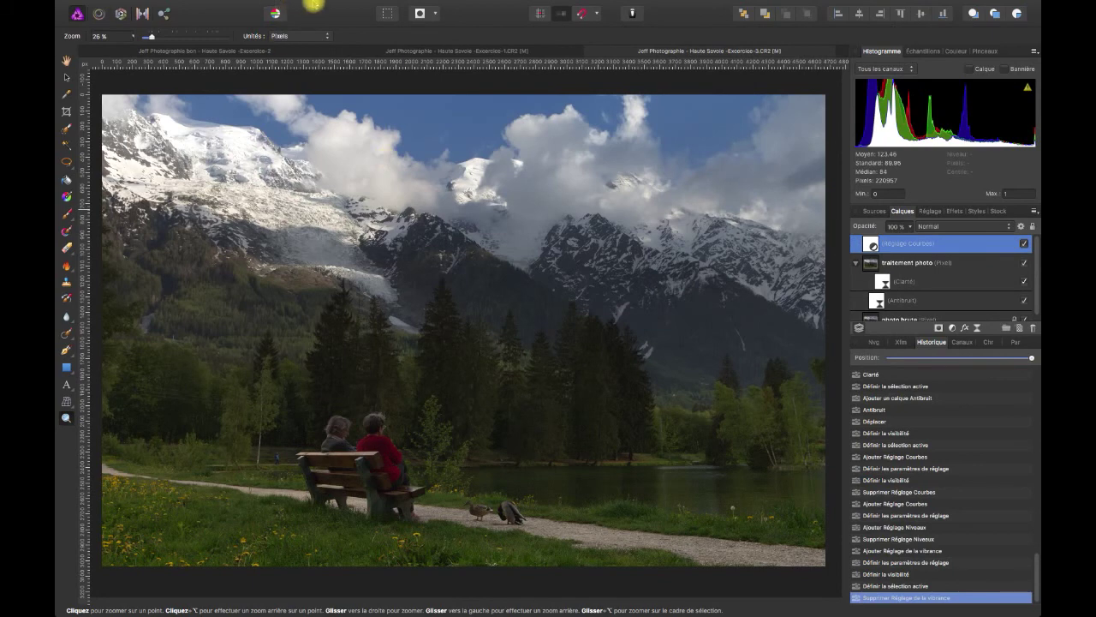
Add a Vibrance adjustment layer set to 13% and toggle its visibility to compare the effect.
click(322, 6)
click(326, 9)
click(328, 7)
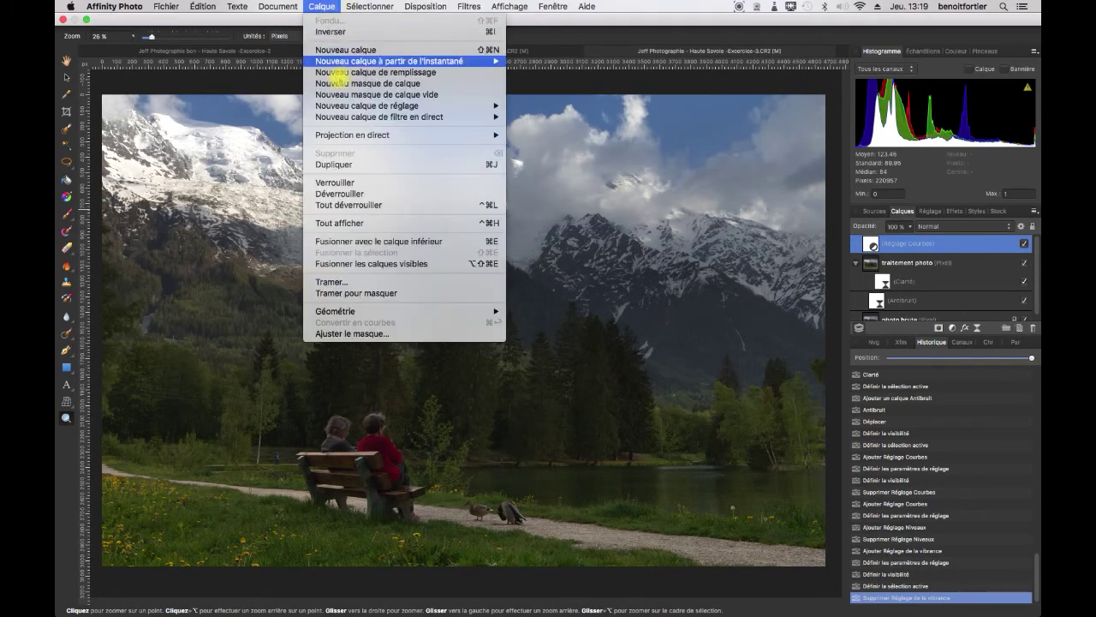
mouse_move(367, 105)
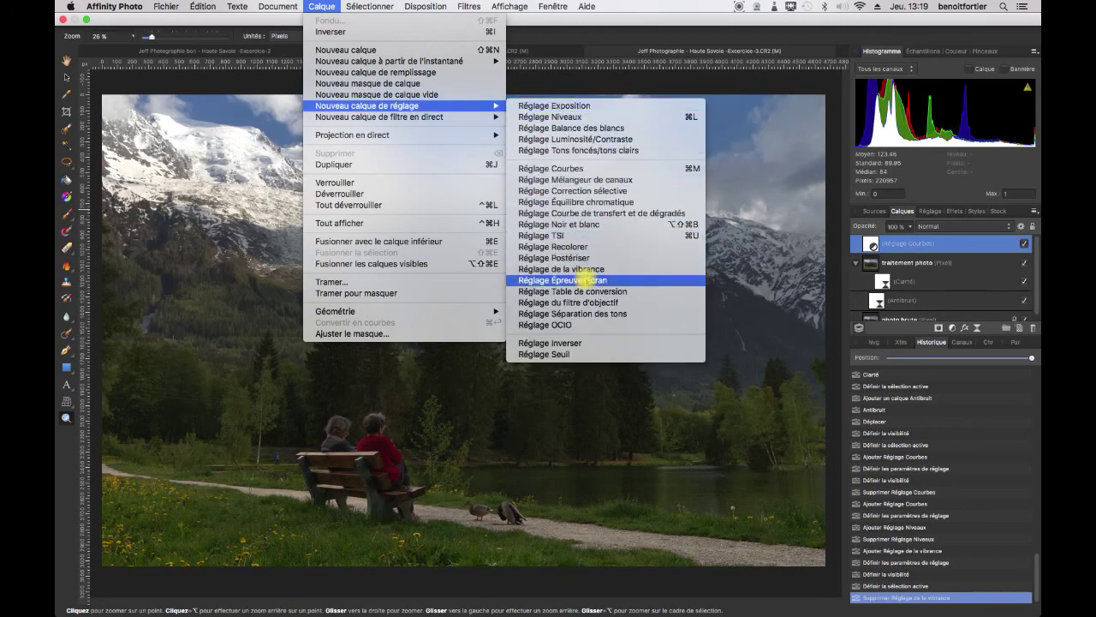
click(606, 268)
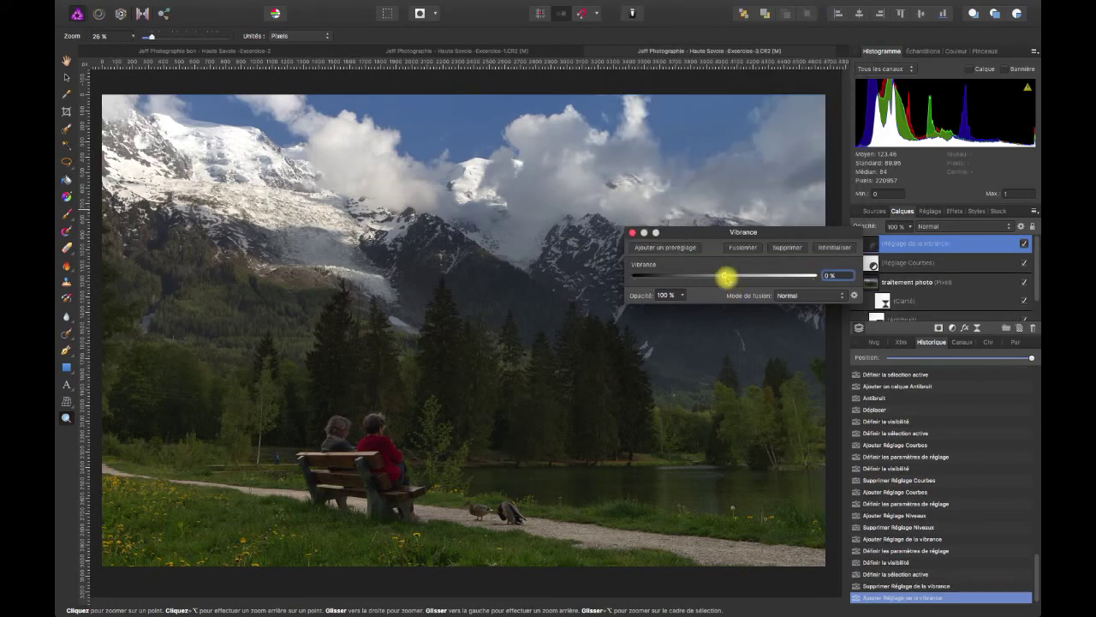
drag(725, 276, 733, 276)
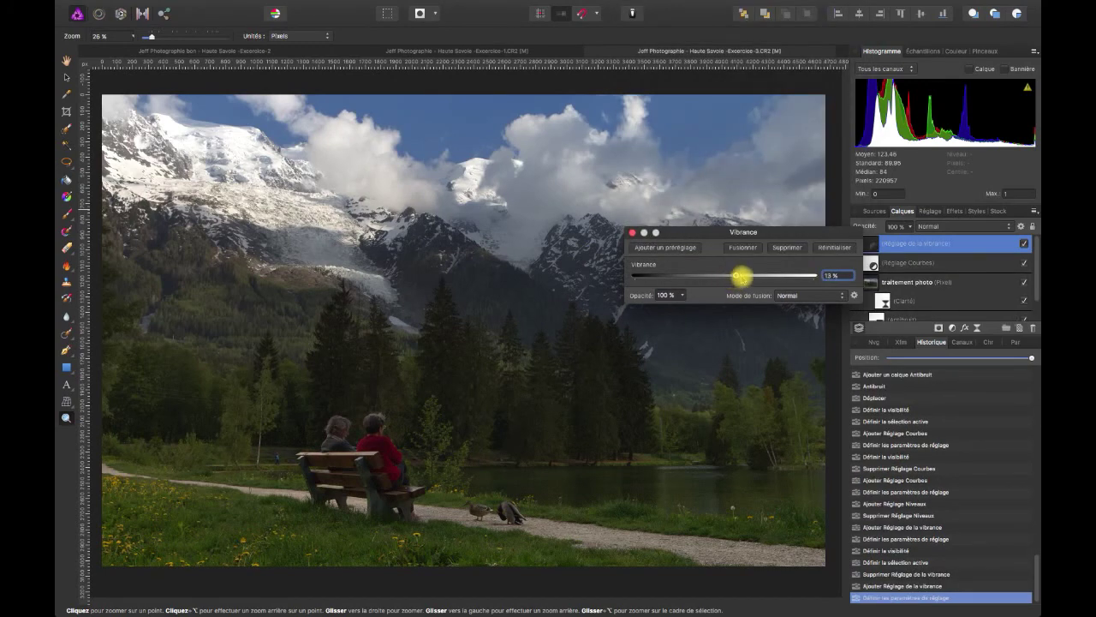
click(1025, 243)
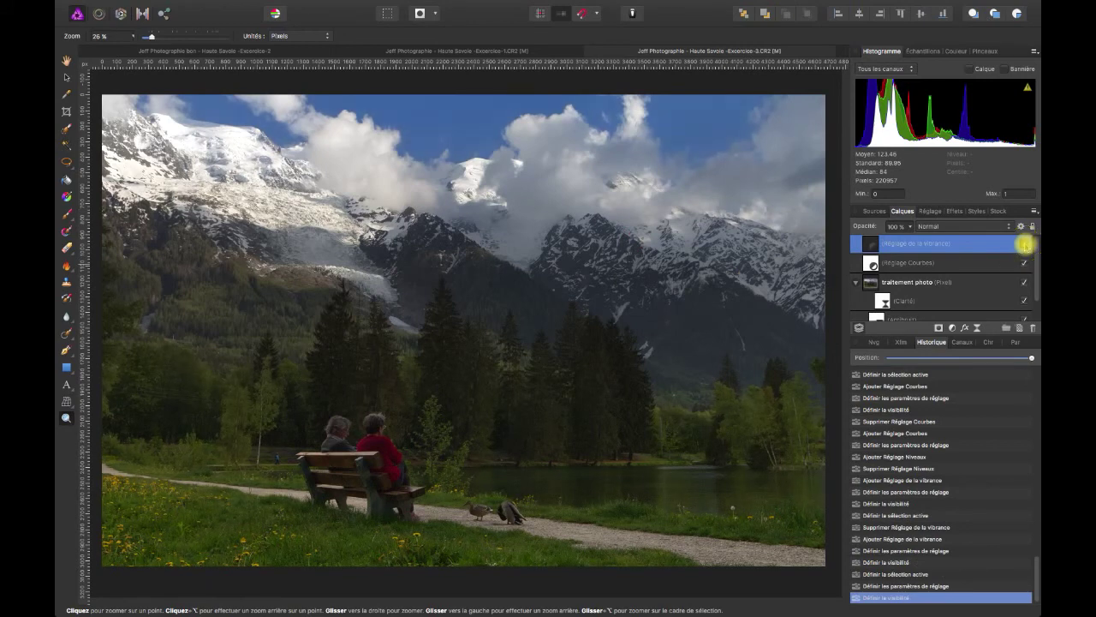
click(1024, 244)
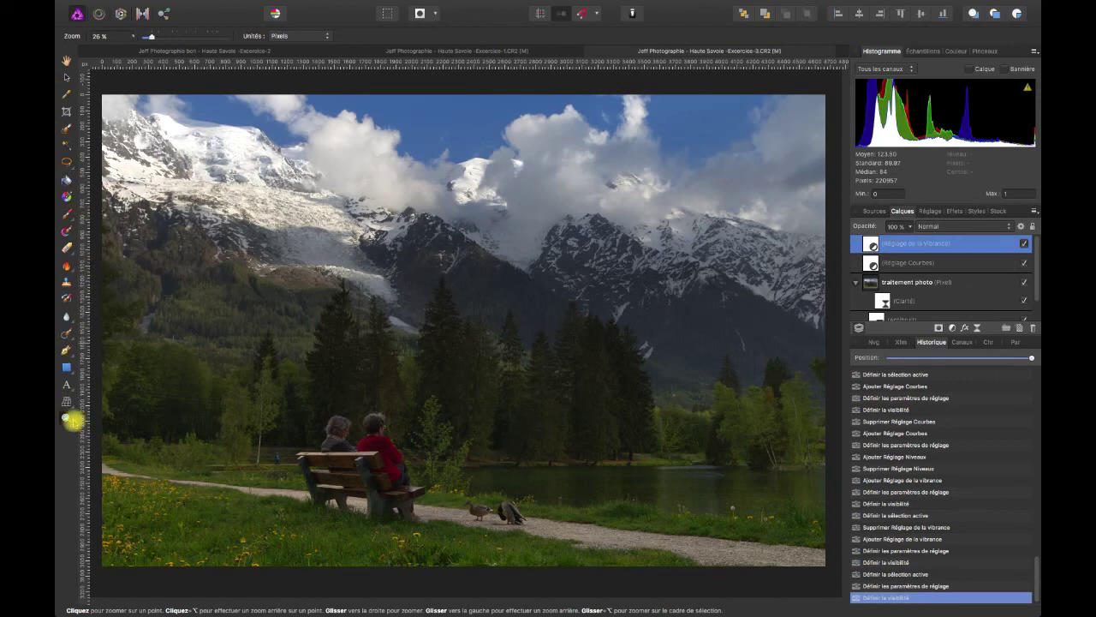
Remove the distant walker behind the bench from the traitement photo layer with the Inpainting Brush.
click(253, 418)
click(263, 418)
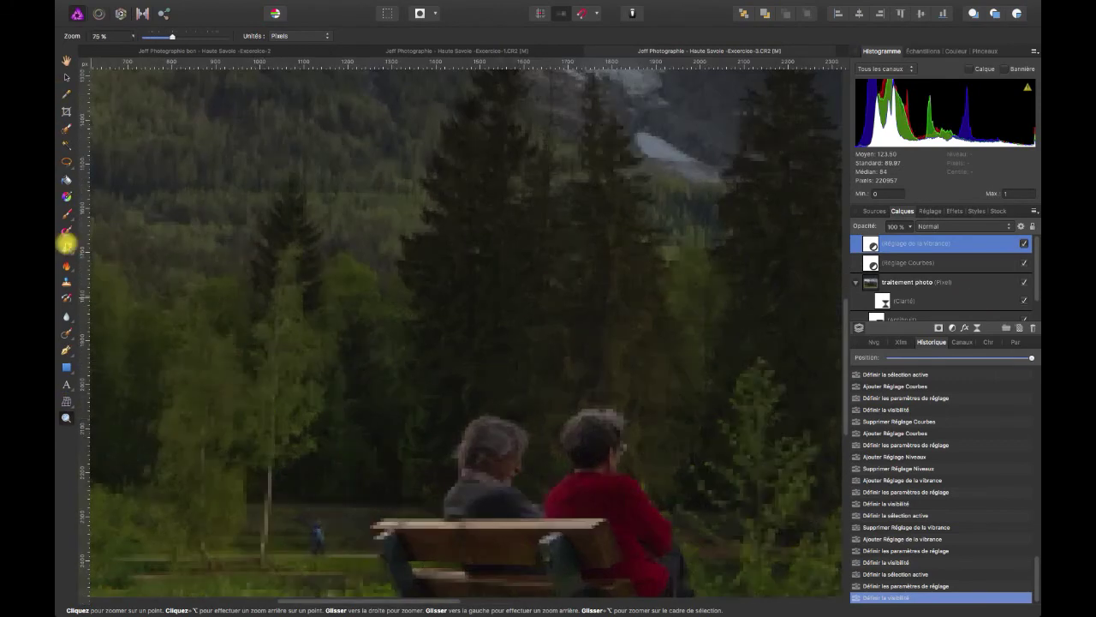
click(66, 62)
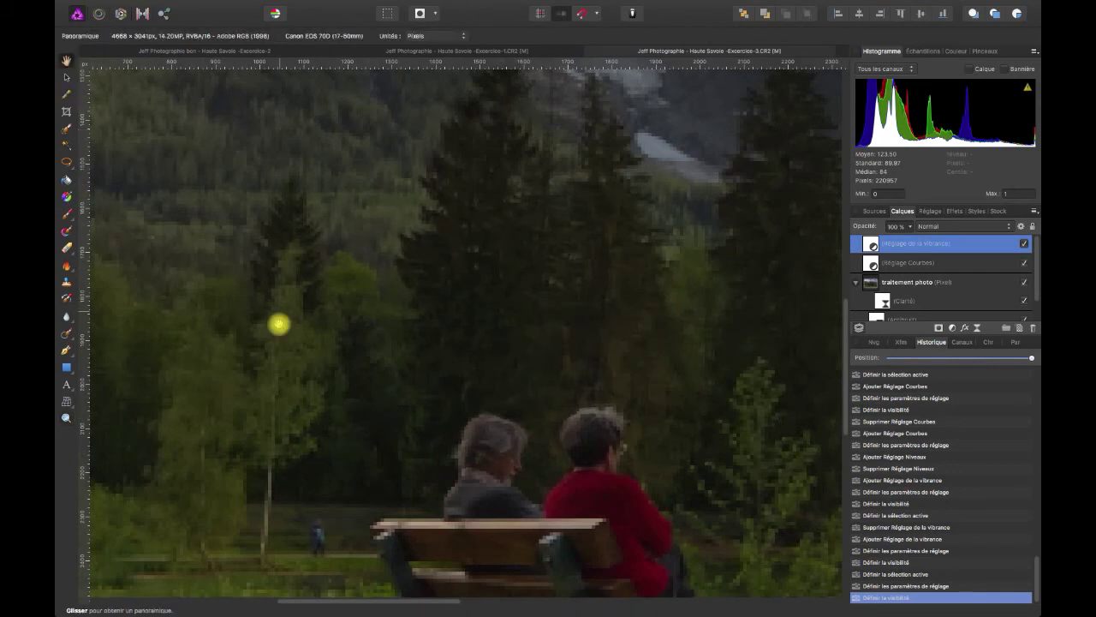
drag(282, 334, 313, 139)
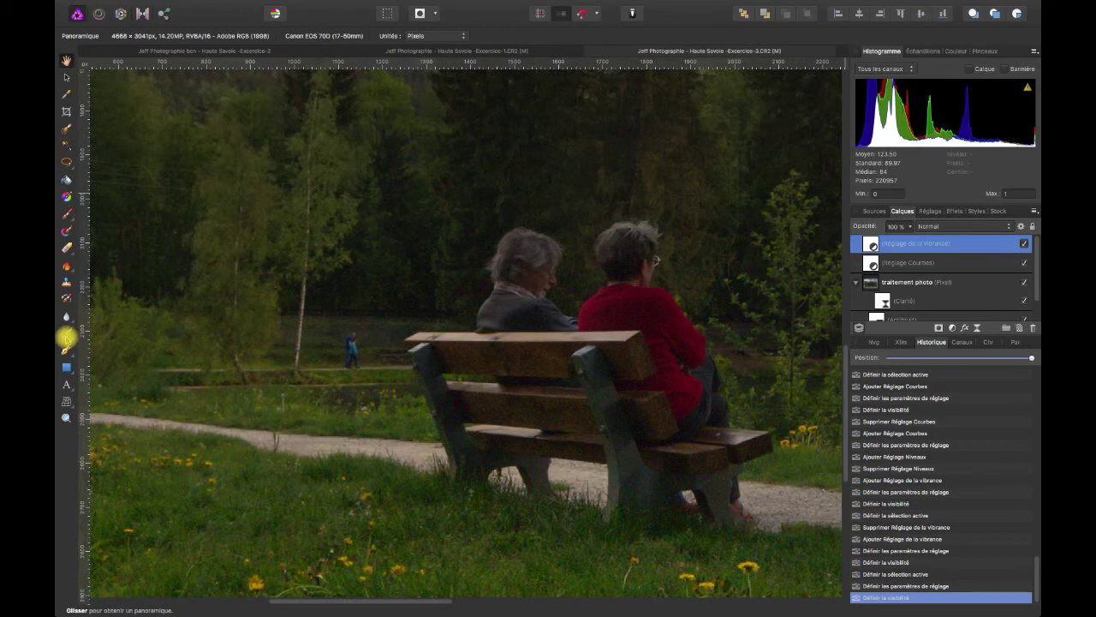
click(70, 332)
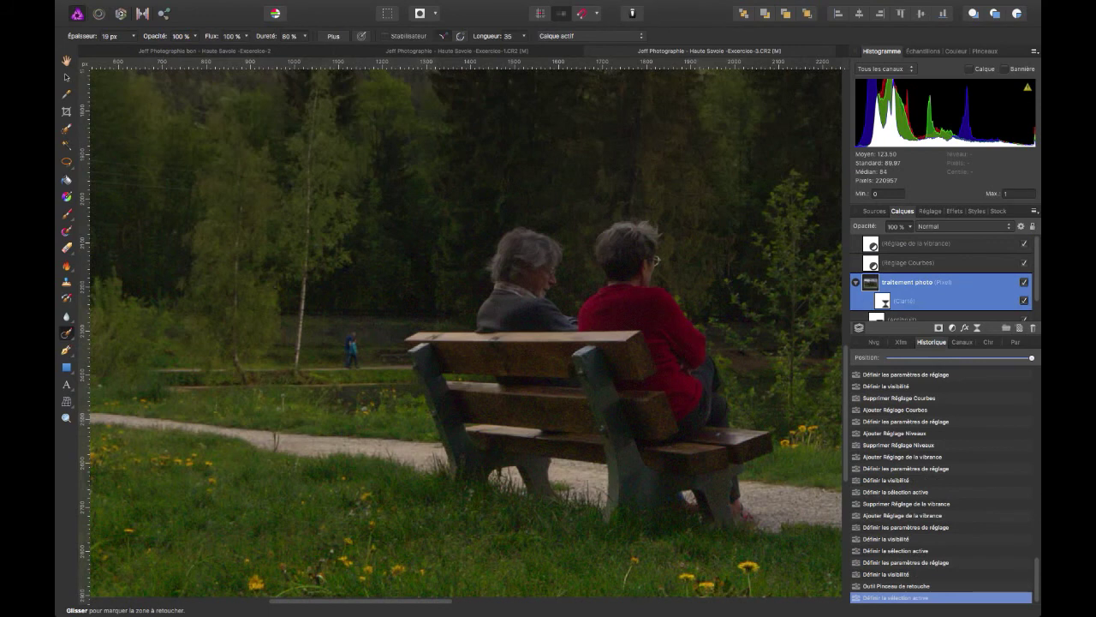
drag(349, 347, 355, 363)
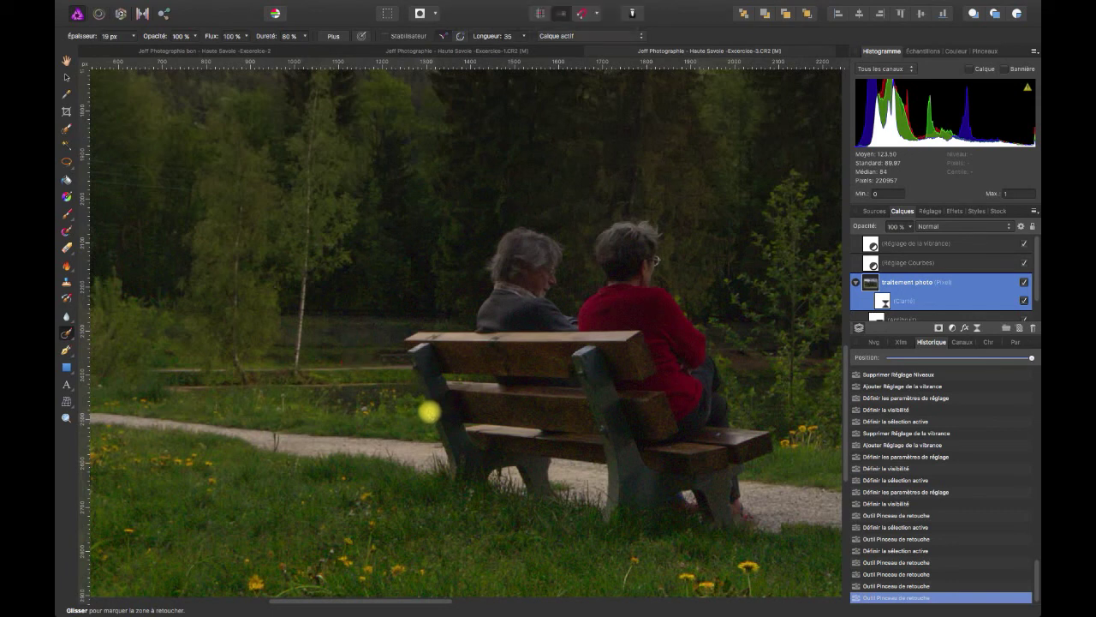
Inpaint the small light structures and bright spots on the wooded hillside above the trees.
click(66, 61)
scroll(266, 247, up, 3)
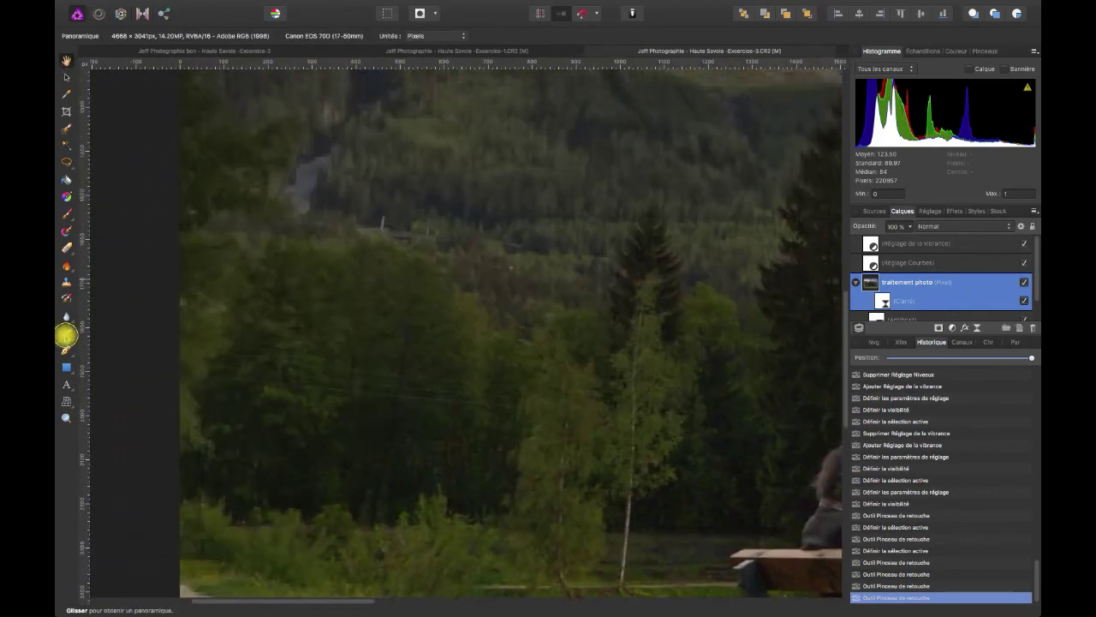
click(66, 336)
click(427, 230)
click(508, 265)
click(430, 233)
Inpaint the thin overhead cables that cross the dark trees near the photo's left edge.
drag(219, 376, 279, 382)
mouse_move(207, 367)
mouse_down()
mouse_move(269, 359)
mouse_move(470, 374)
mouse_up()
drag(358, 372, 440, 375)
mouse_move(259, 372)
mouse_down()
mouse_move(300, 377)
mouse_move(273, 374)
mouse_move(268, 384)
mouse_up()
drag(471, 385, 519, 389)
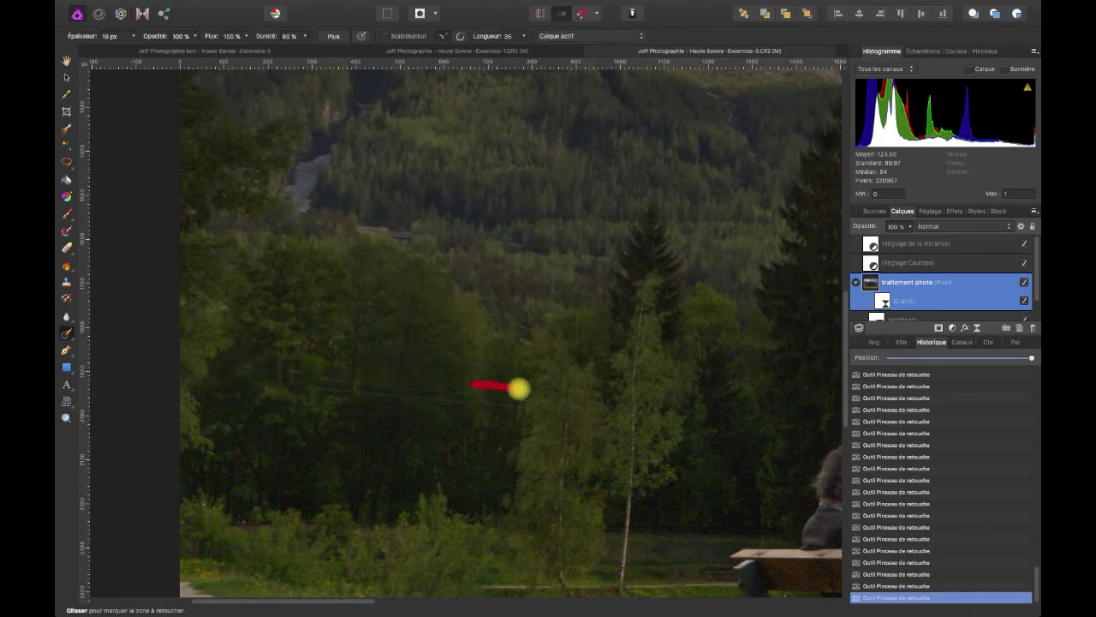
mouse_move(303, 389)
mouse_down()
mouse_move(392, 389)
mouse_move(310, 392)
mouse_up()
drag(228, 370, 252, 365)
mouse_move(326, 391)
mouse_down()
mouse_move(369, 383)
mouse_move(320, 381)
mouse_move(427, 393)
mouse_move(409, 387)
mouse_move(403, 398)
mouse_move(454, 403)
mouse_move(405, 388)
mouse_move(466, 391)
mouse_move(404, 387)
mouse_up()
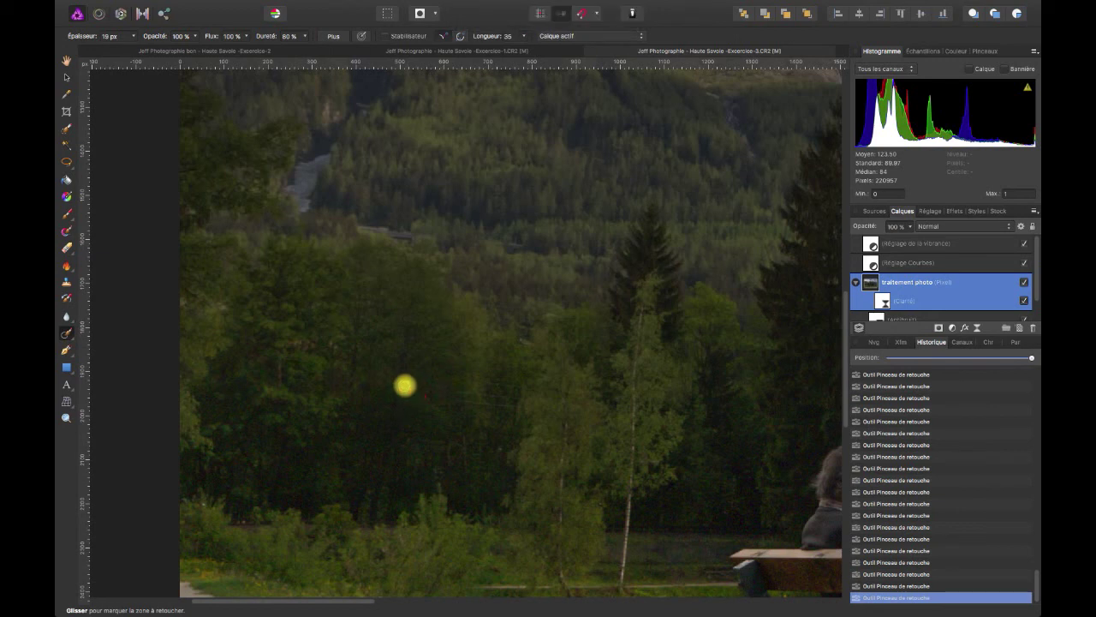
drag(466, 402, 529, 403)
drag(409, 385, 416, 384)
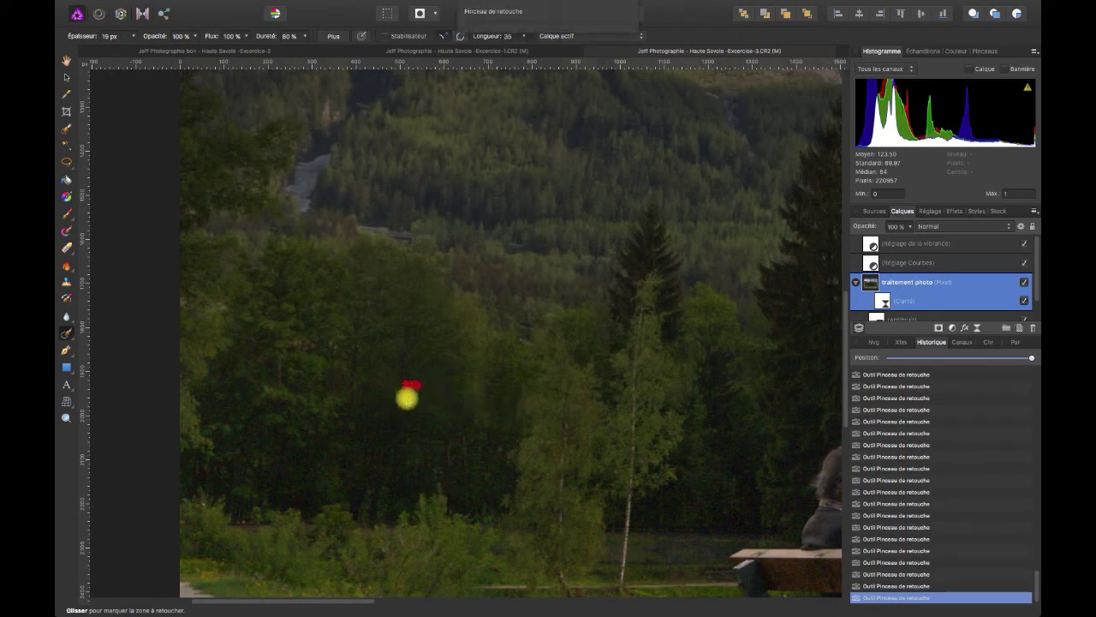
mouse_move(454, 401)
mouse_down()
mouse_move(503, 406)
mouse_move(457, 394)
mouse_move(517, 398)
mouse_move(462, 404)
mouse_move(498, 405)
mouse_move(450, 393)
mouse_move(461, 408)
mouse_move(493, 405)
mouse_move(455, 394)
mouse_move(498, 432)
mouse_move(449, 411)
mouse_move(490, 396)
mouse_move(511, 424)
mouse_move(507, 406)
mouse_move(489, 409)
mouse_move(497, 389)
mouse_move(515, 387)
mouse_move(488, 424)
mouse_move(473, 399)
mouse_up()
Clean up the remaining cable traces in the dark trees with the Healing Brush.
click(67, 333)
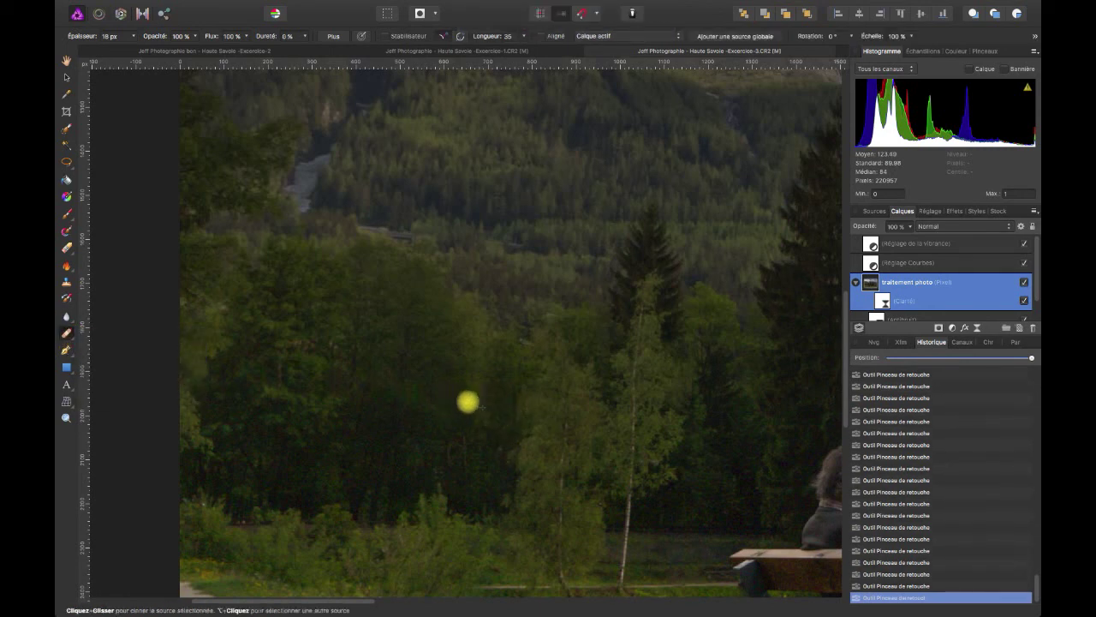
click(67, 333)
click(93, 370)
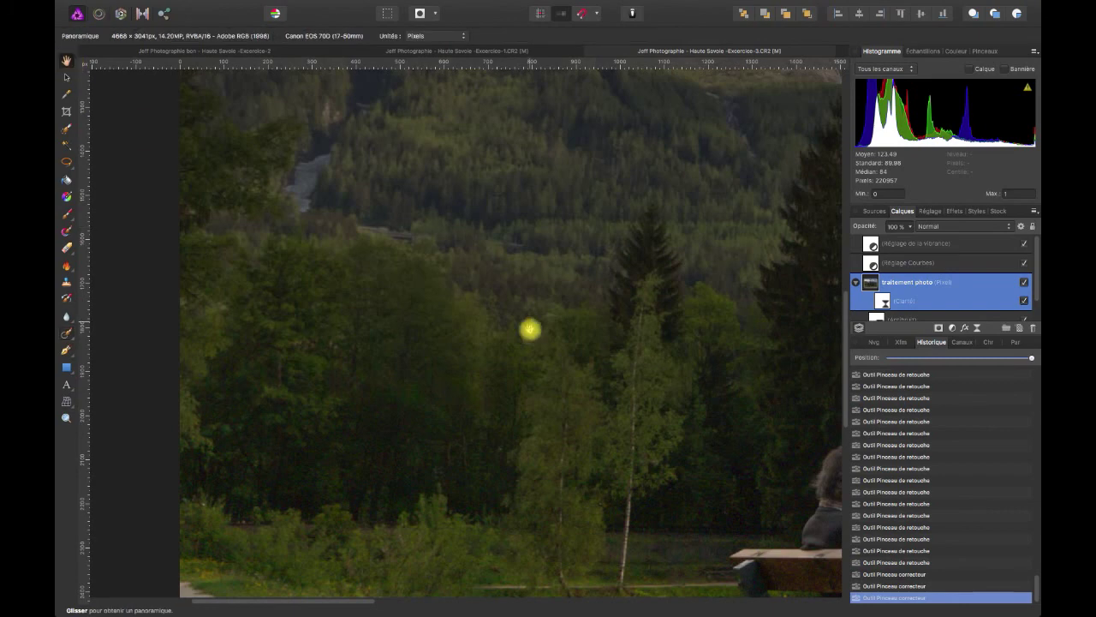
Inpaint the distracting pale plant stem and spots on the grassy lakeshore beside the two ducks.
key(h)
scroll(544, 233, right, 5)
scroll(545, 233, down, 10)
scroll(545, 233, right, 10)
key(j)
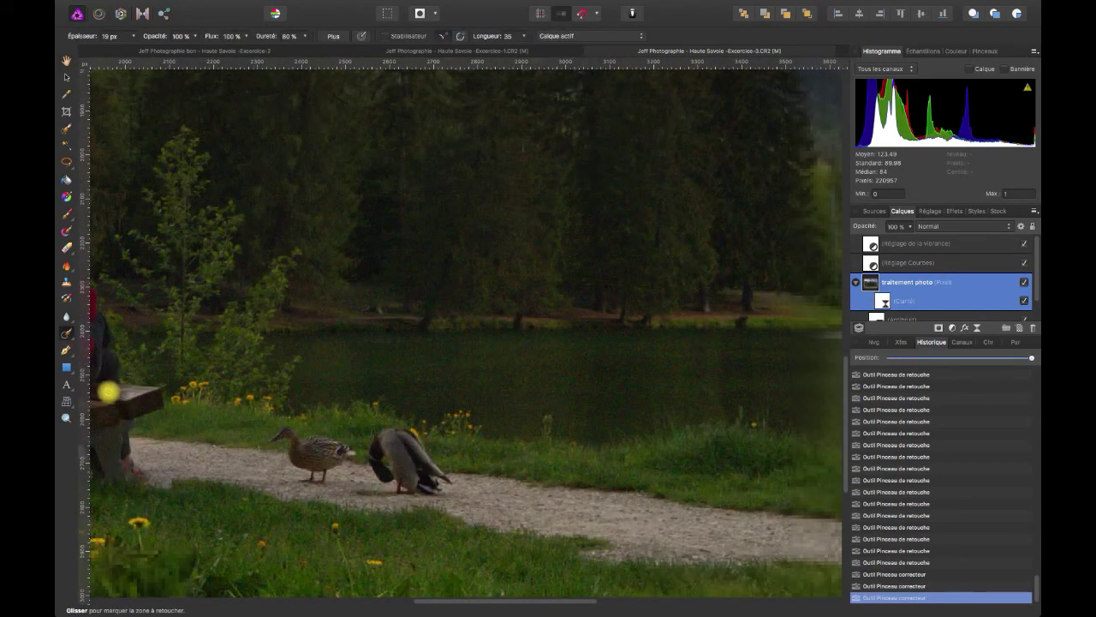
click(618, 454)
click(599, 446)
click(552, 433)
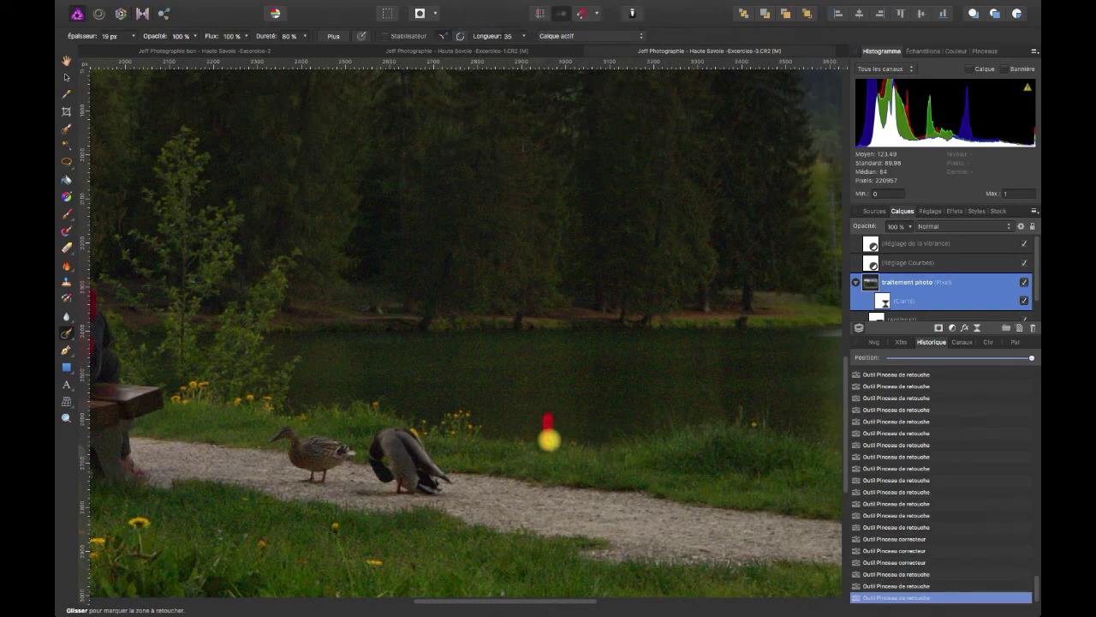
drag(544, 448, 545, 423)
Inpaint the pale stems on the far-right bank, and the thin pole across the lake with its reflection.
scroll(485, 325, right, 10)
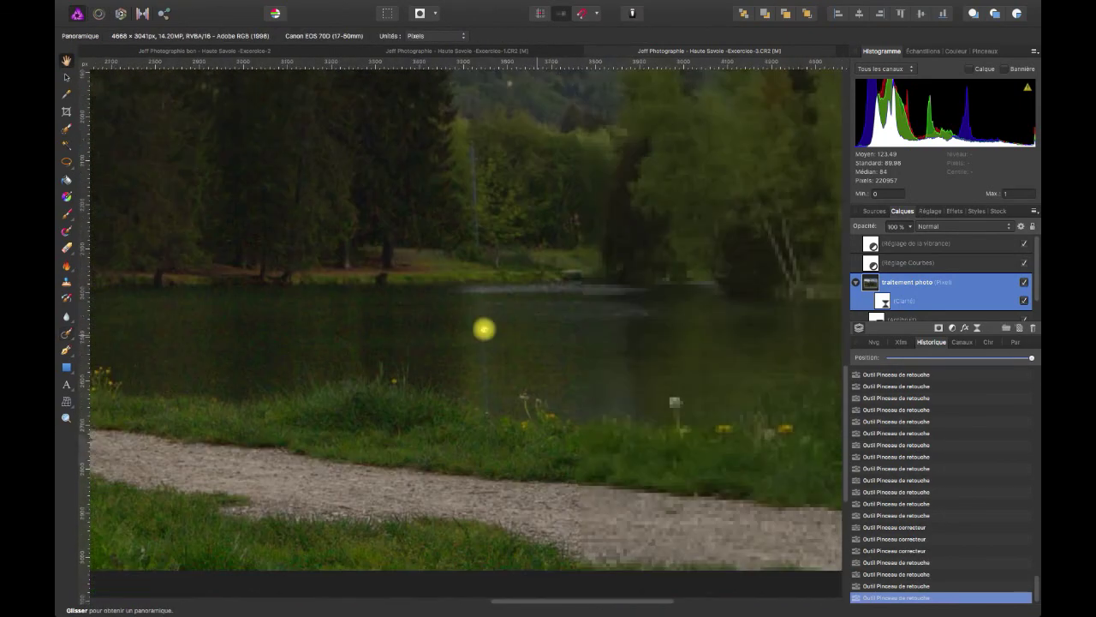
drag(635, 404, 634, 433)
drag(717, 448, 719, 420)
drag(478, 402, 515, 435)
drag(432, 144, 440, 247)
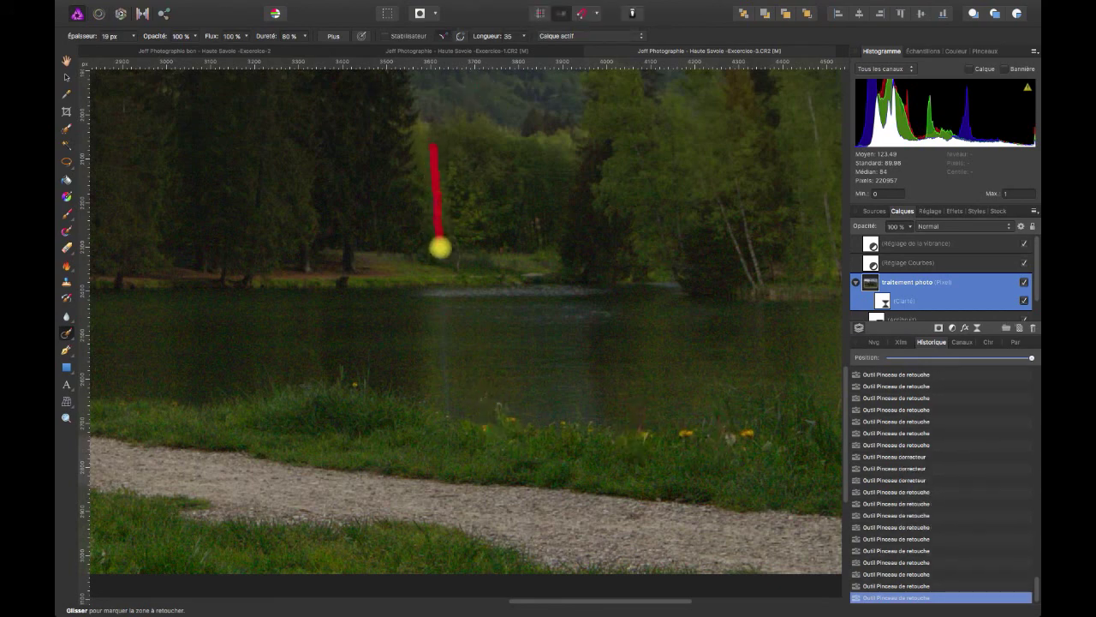
drag(446, 414, 446, 378)
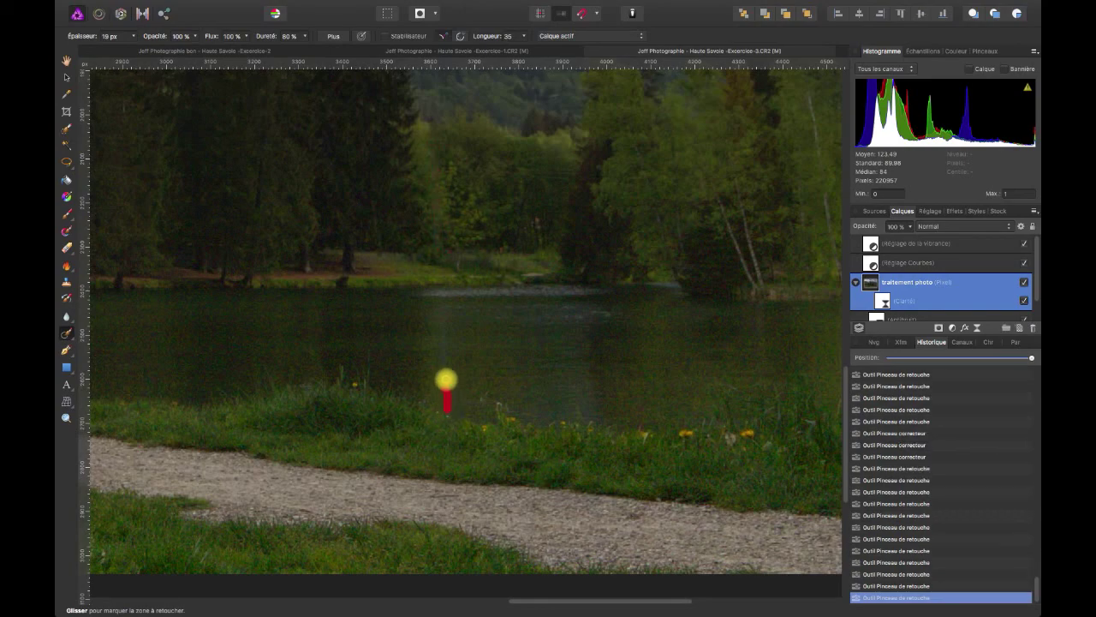
Check the lake and mountains for leftover blemishes and inpaint the pale spot on the grassy bank above the path.
click(66, 60)
drag(103, 86, 501, 288)
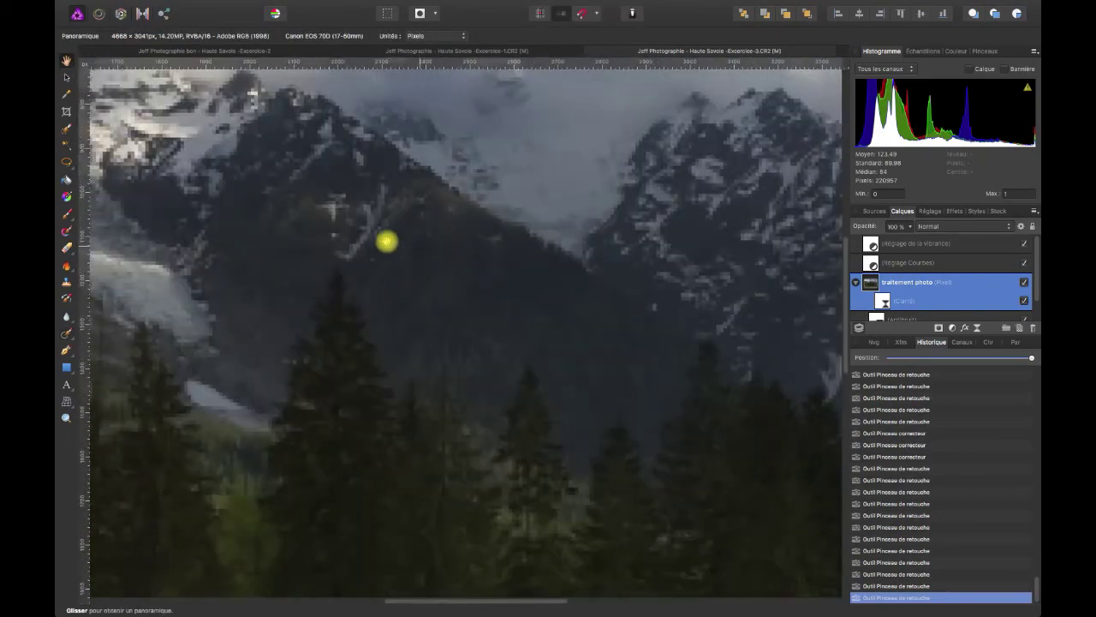
key(ctrl+0)
click(66, 334)
scroll(729, 514, up, 5)
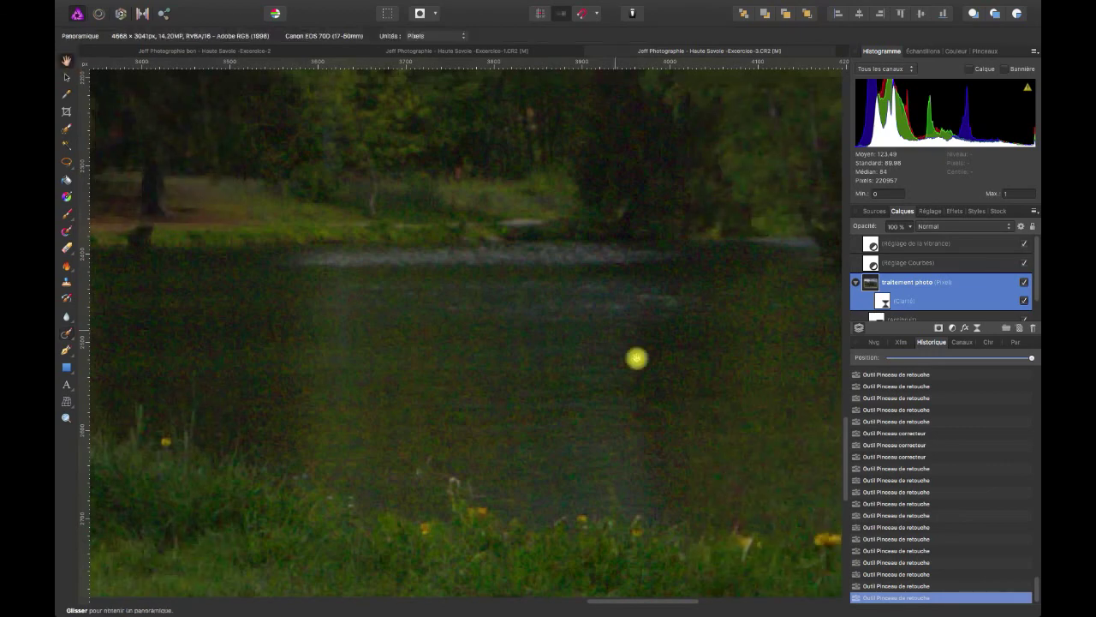
scroll(556, 369, right, 10)
scroll(556, 369, down, 3)
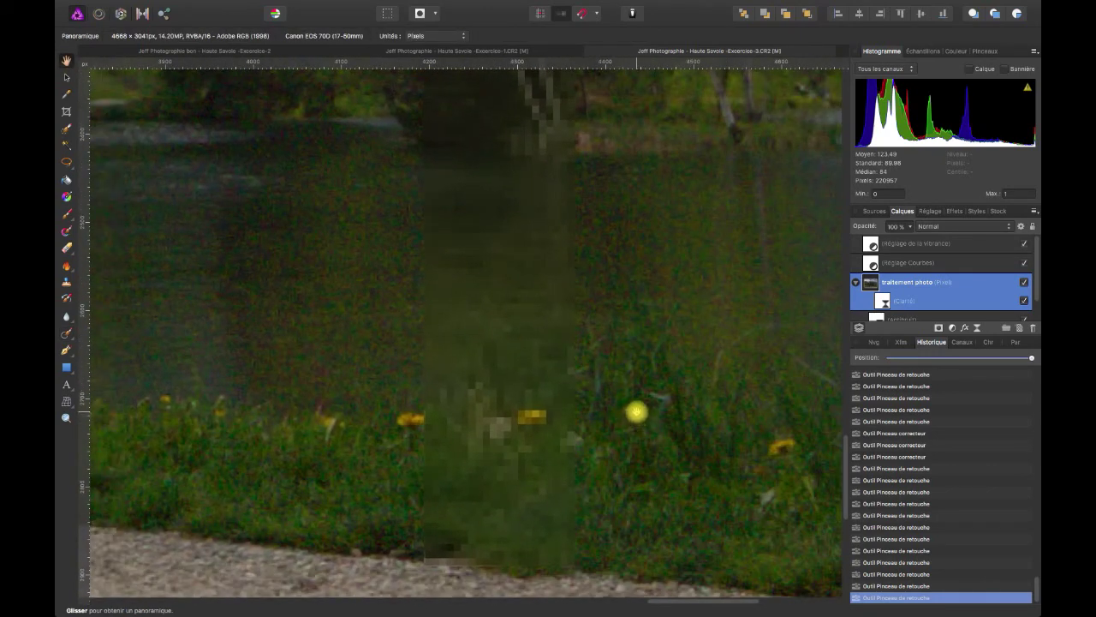
key(super+0)
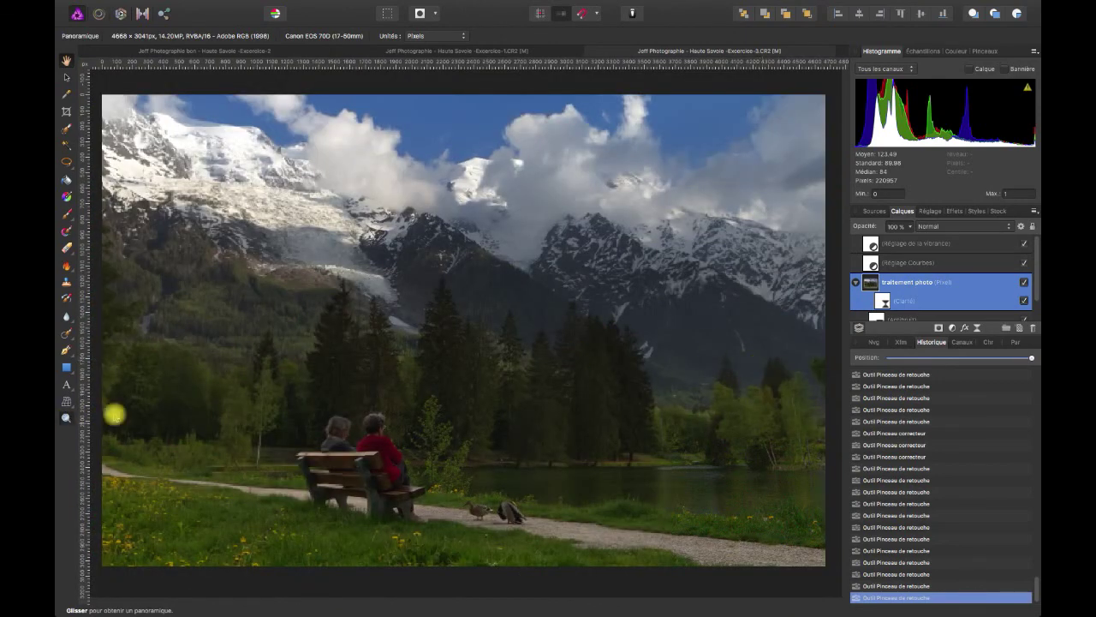
key(super+1)
click(66, 351)
key(super+0)
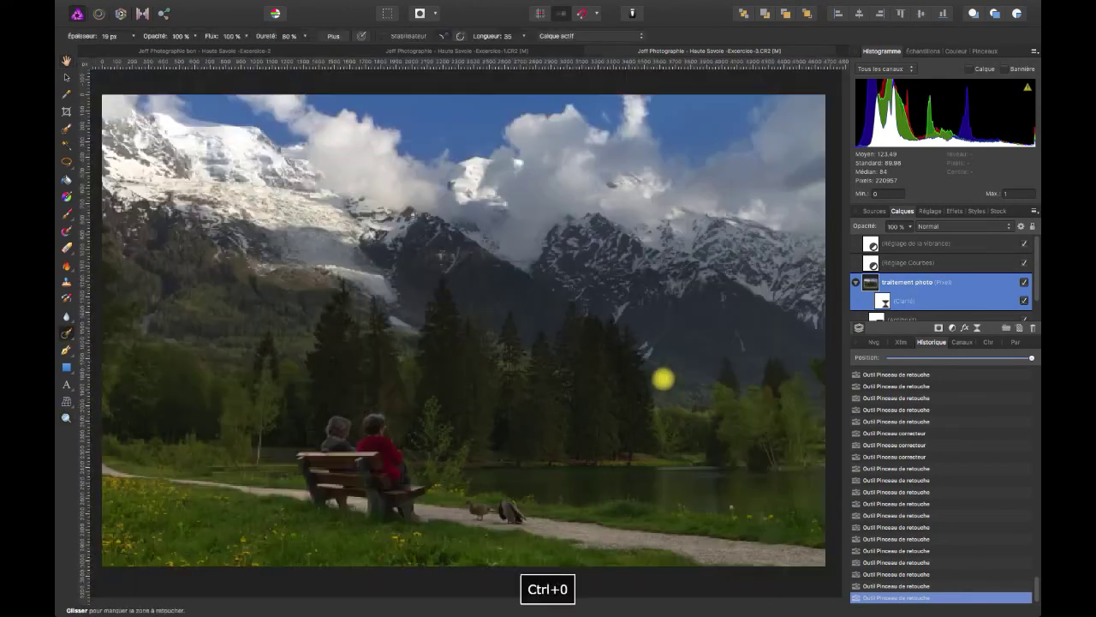
click(734, 511)
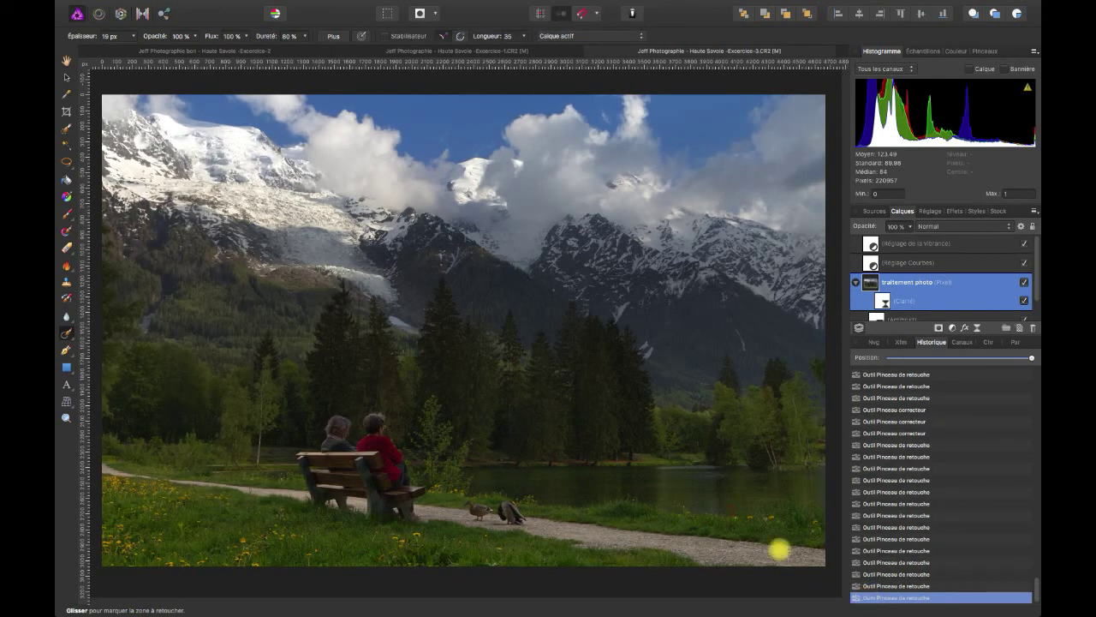
click(65, 61)
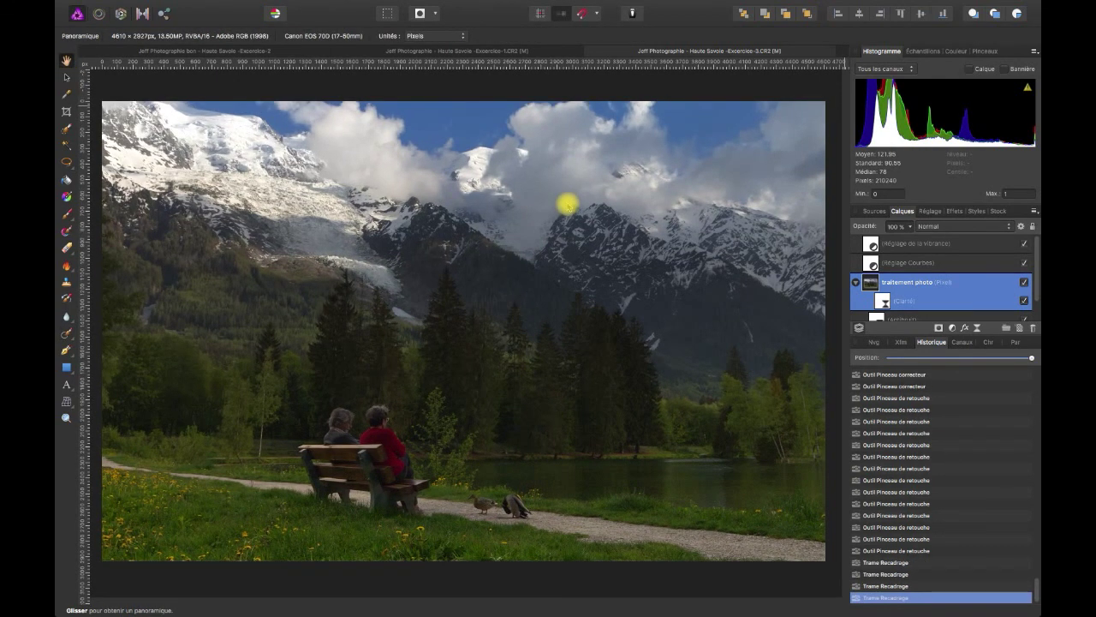